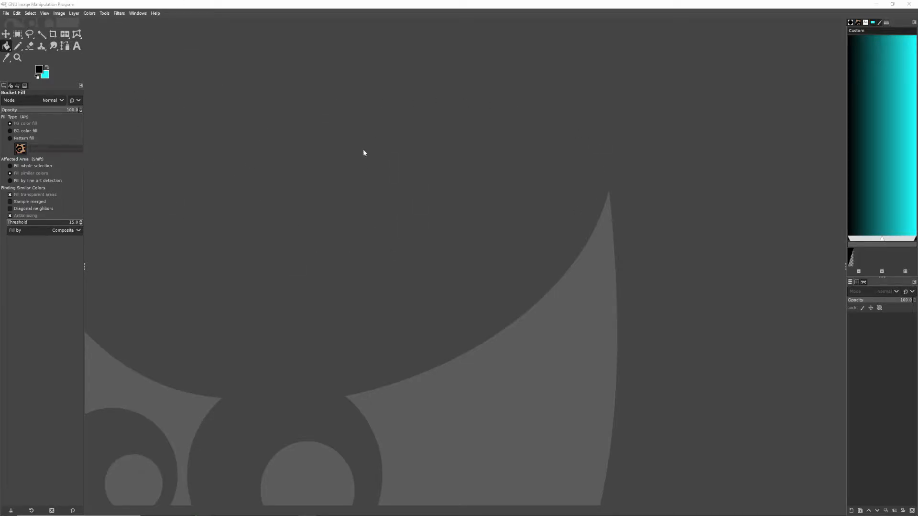
- Create a new 1920 × 1080 px image
{"action": "left_click", "coordinate": [6, 13]}
{"action": "left_click", "coordinate": [19, 22]}
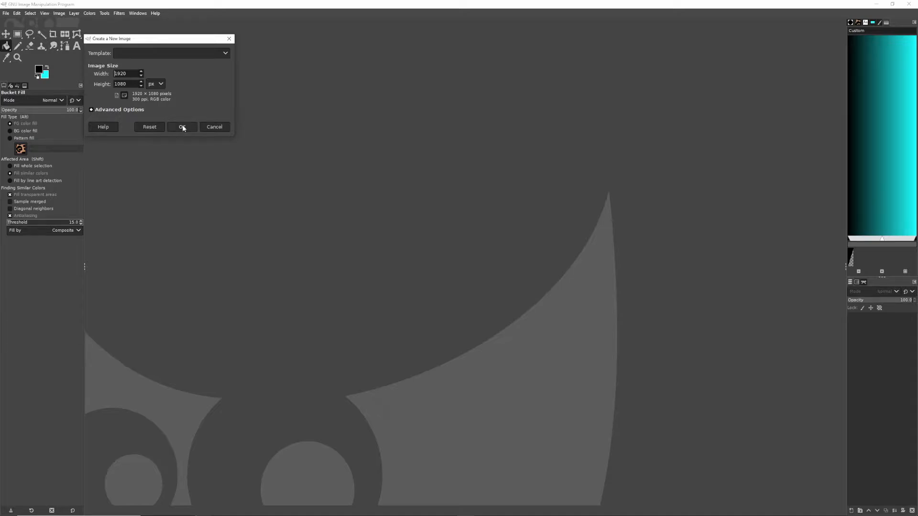
{"action": "left_click", "coordinate": [225, 54]}
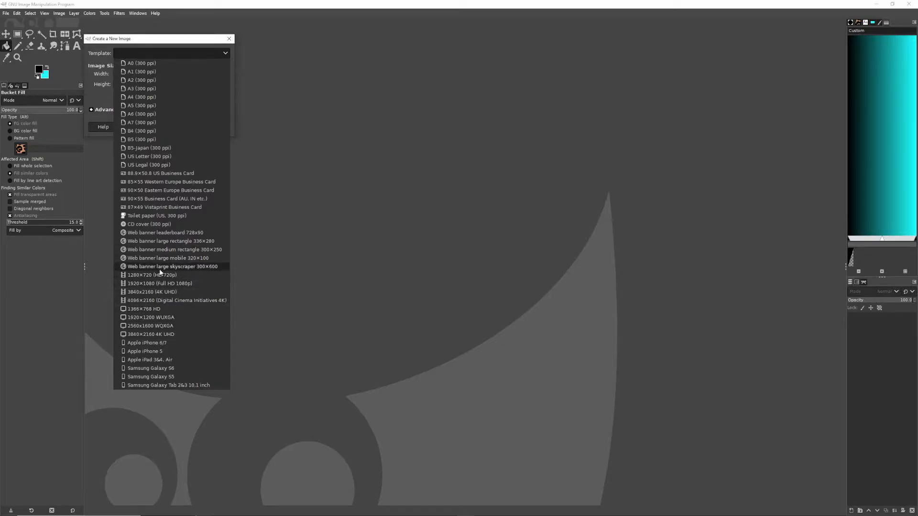
{"action": "left_click", "coordinate": [226, 52]}
{"action": "left_click", "coordinate": [183, 126]}
{"action": "left_click", "coordinate": [185, 123]}
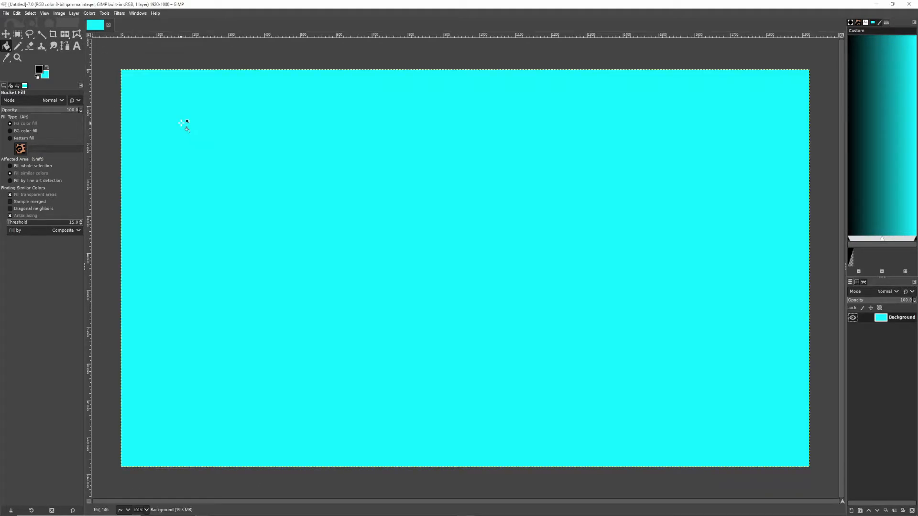
- Open channel background 1920x1080.png as a layer in the new image
{"action": "left_click", "coordinate": [6, 14]}
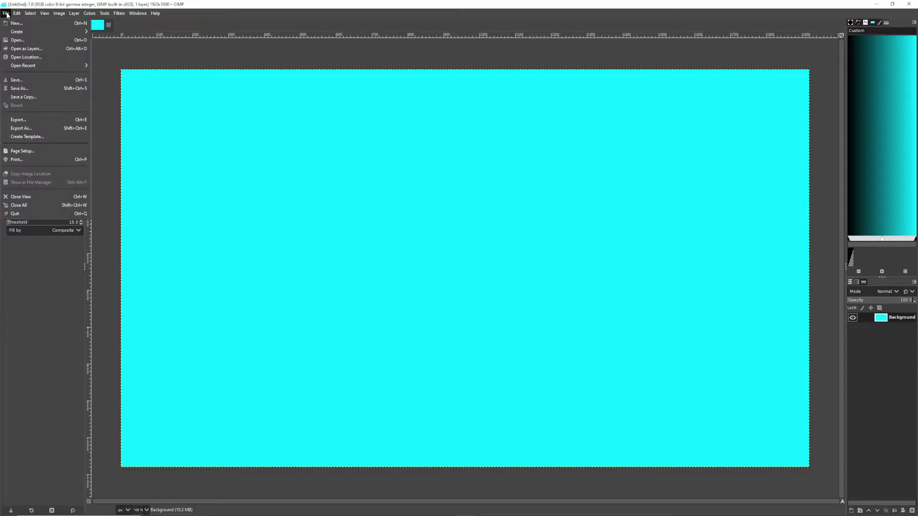
{"action": "left_click", "coordinate": [26, 50]}
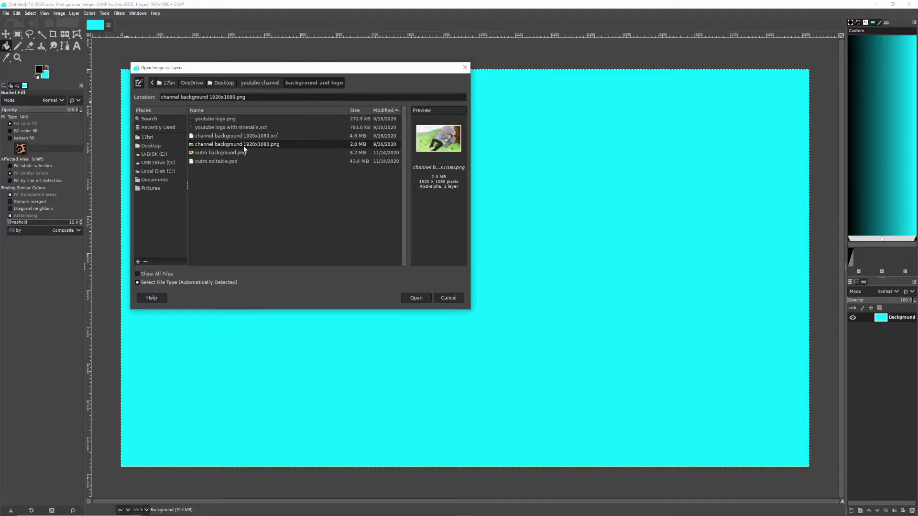
{"action": "double_click", "coordinate": [244, 145]}
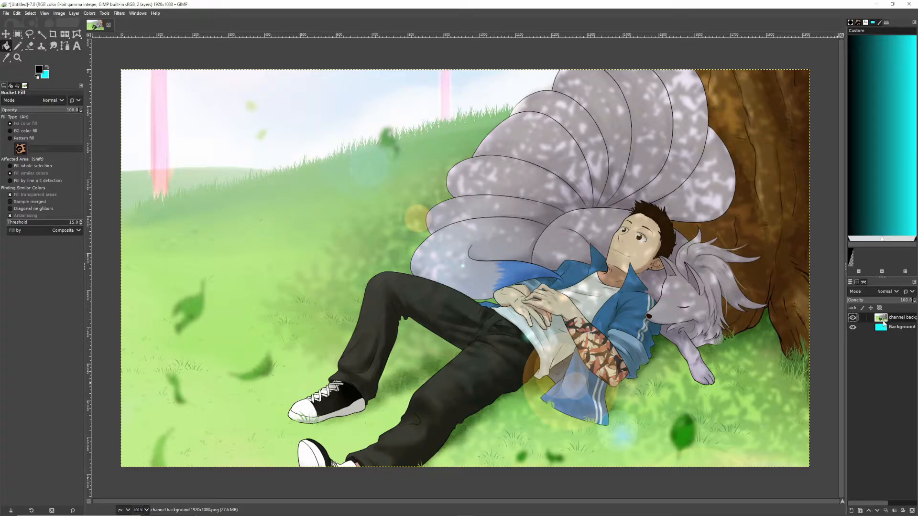
- Select a rectangle about 1040 × 489 px in the middle of the channel background layer and cut it out
{"action": "key", "text": "shift+c"}
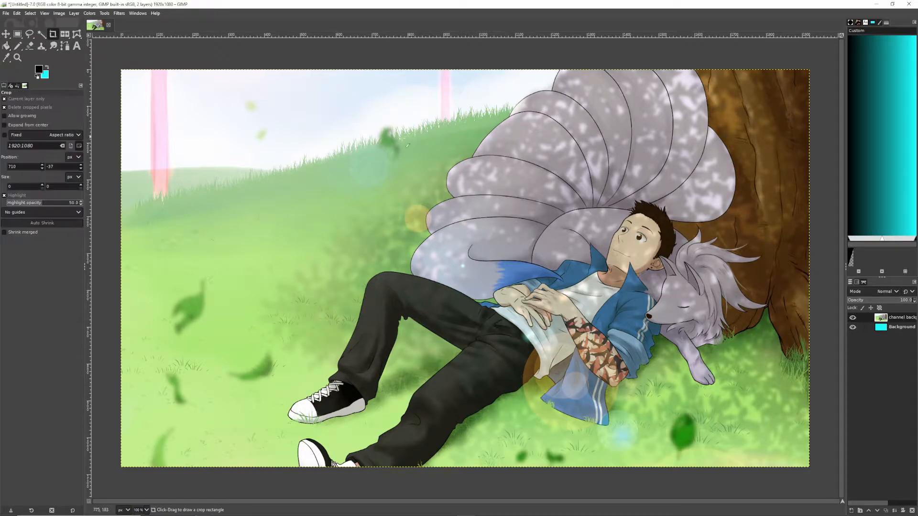
{"action": "left_click", "coordinate": [18, 34]}
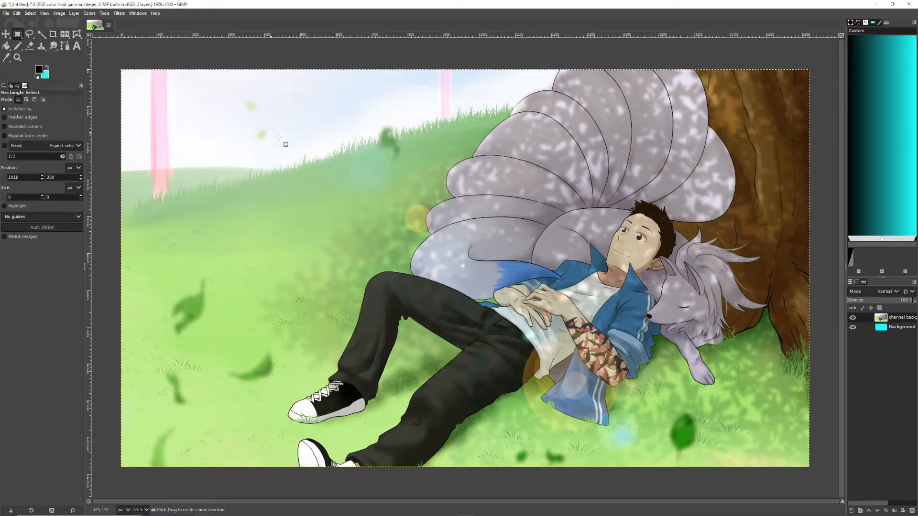
{"action": "left_click_drag", "start_coordinate": [297, 140], "coordinate": [669, 319]}
{"action": "right_click", "coordinate": [518, 229]}
{"action": "mouse_move", "coordinate": [543, 247]}
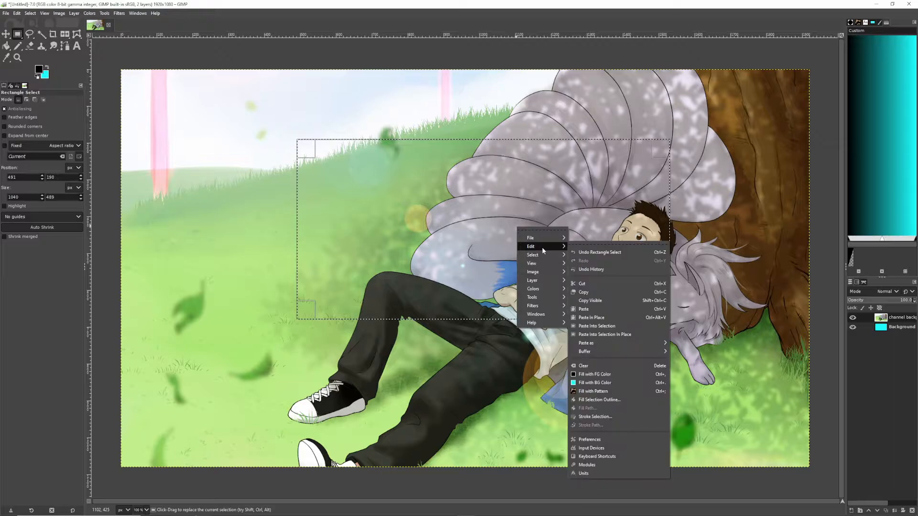
{"action": "left_click", "coordinate": [589, 276]}
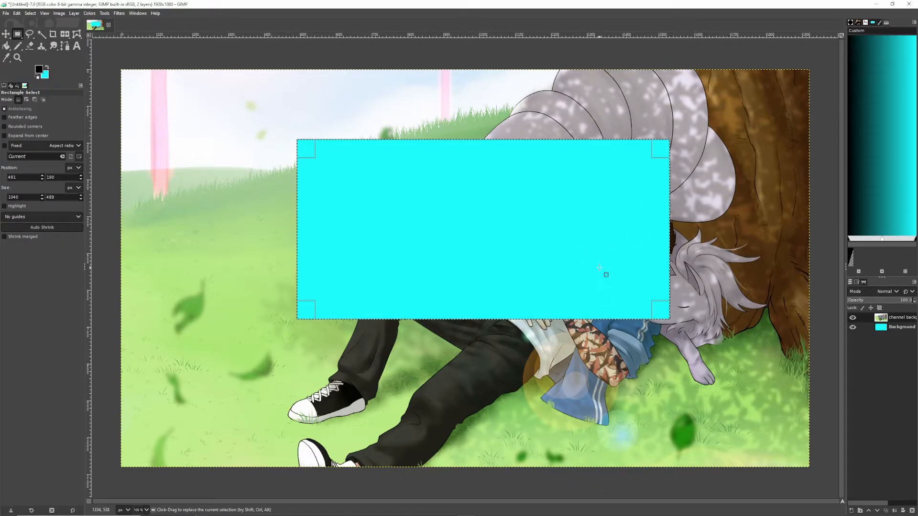
- Move the cyan Background layer above the channel background layer and remove the selection
{"action": "left_click", "coordinate": [893, 329]}
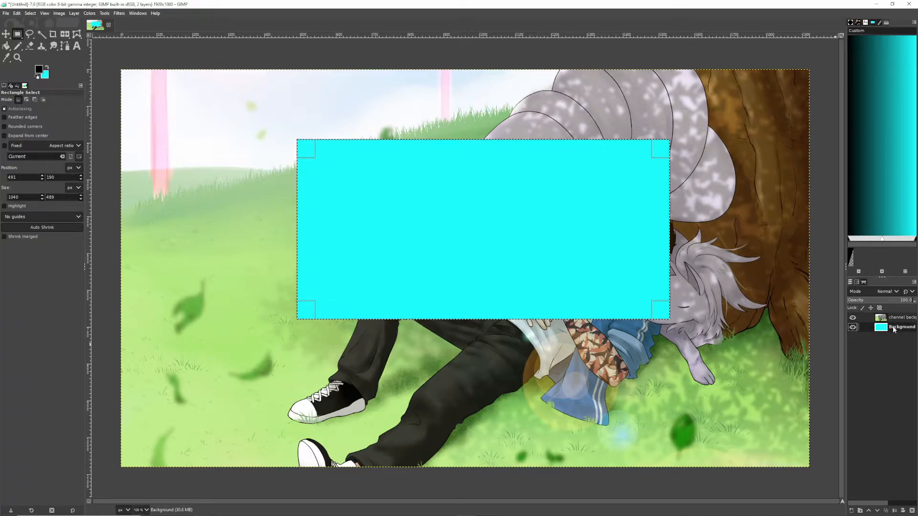
{"action": "left_click_drag", "start_coordinate": [893, 328], "coordinate": [893, 316]}
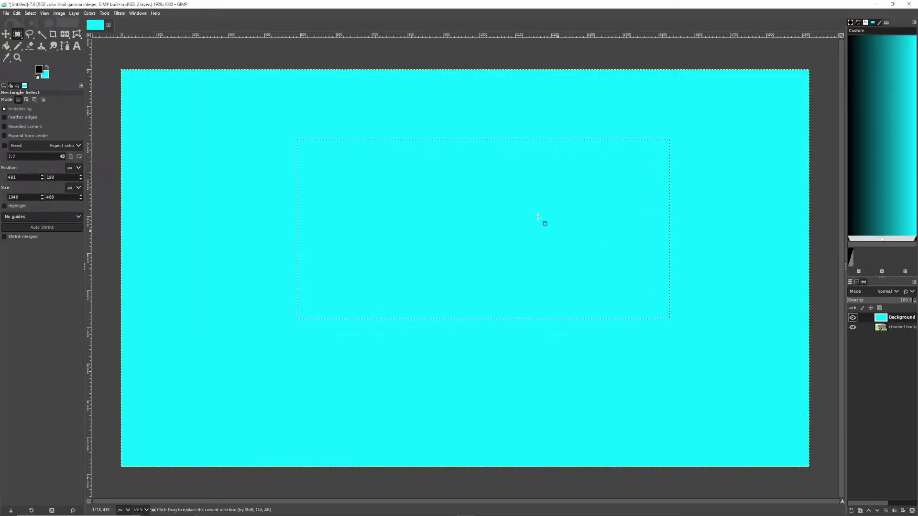
{"action": "left_click", "coordinate": [31, 14]}
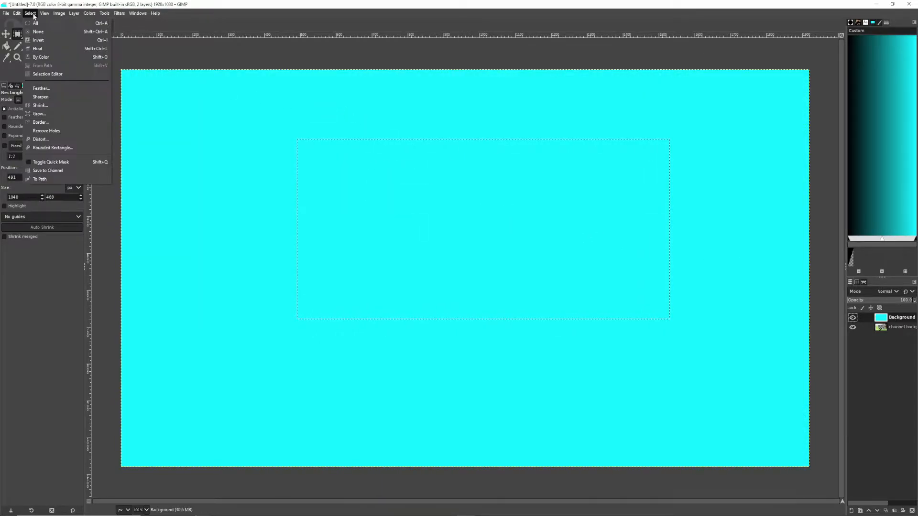
{"action": "left_click", "coordinate": [38, 35]}
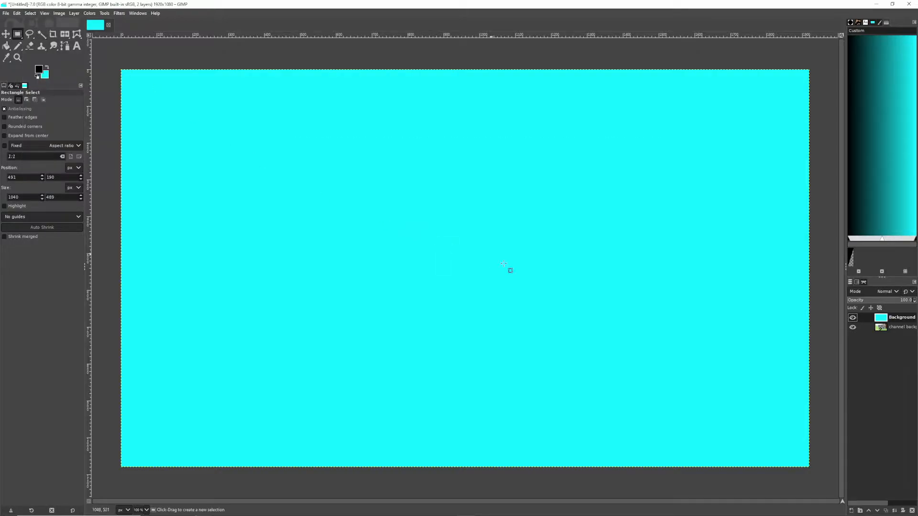
- Choose the Eraser tool and add an alpha channel to the cyan Background layer
{"action": "key", "text": "shift+e"}
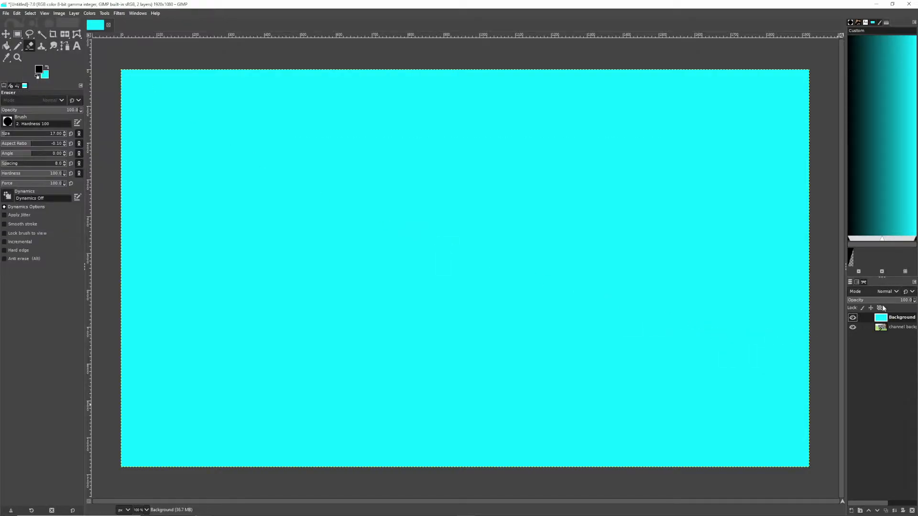
{"action": "right_click", "coordinate": [884, 323]}
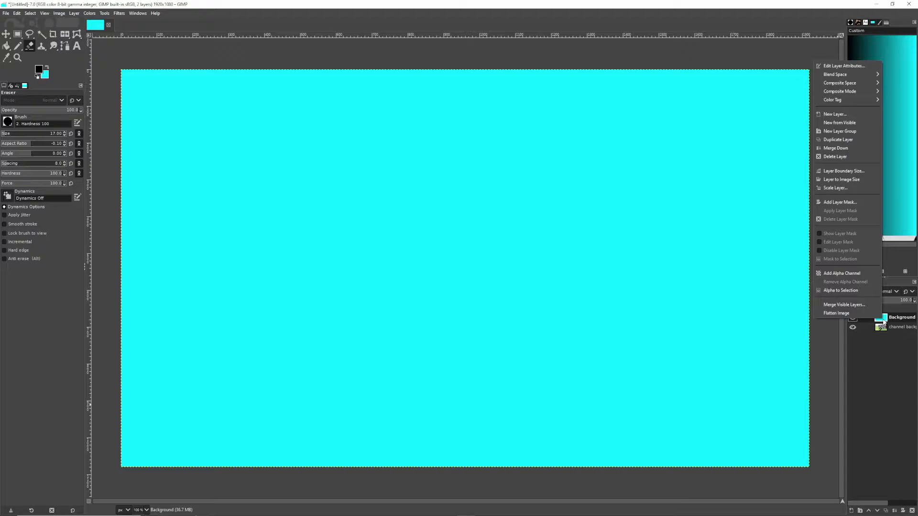
{"action": "left_click", "coordinate": [829, 274]}
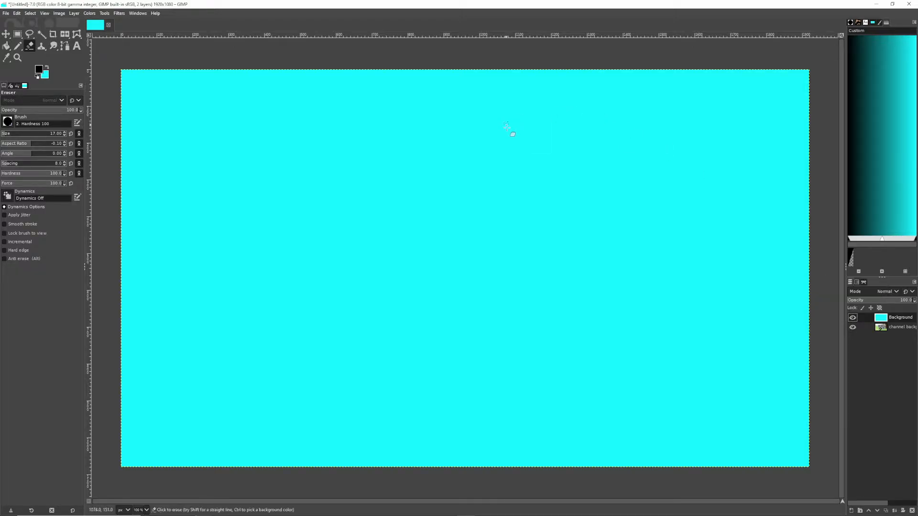
- Erase a freehand scribble from the Background layer at brush size 17, followed by a wider stroke at size 187
{"action": "left_click", "coordinate": [17, 34]}
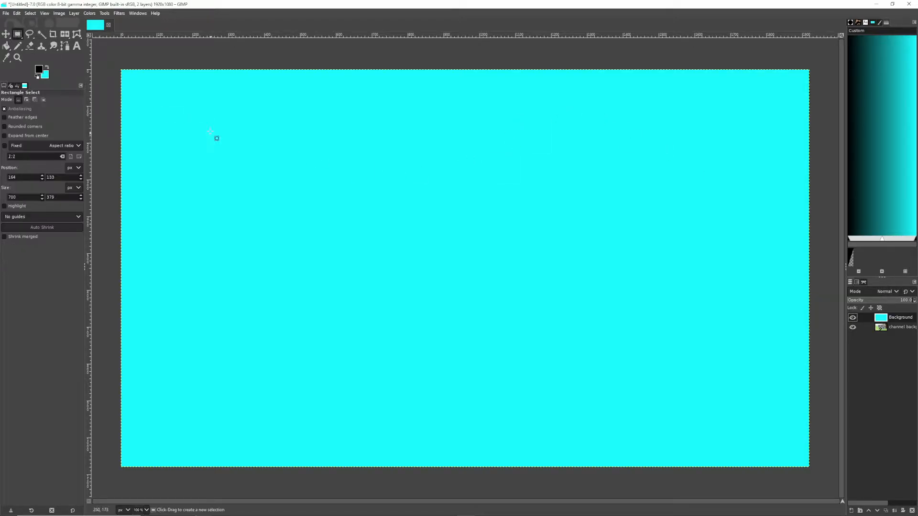
{"action": "left_click", "coordinate": [30, 46]}
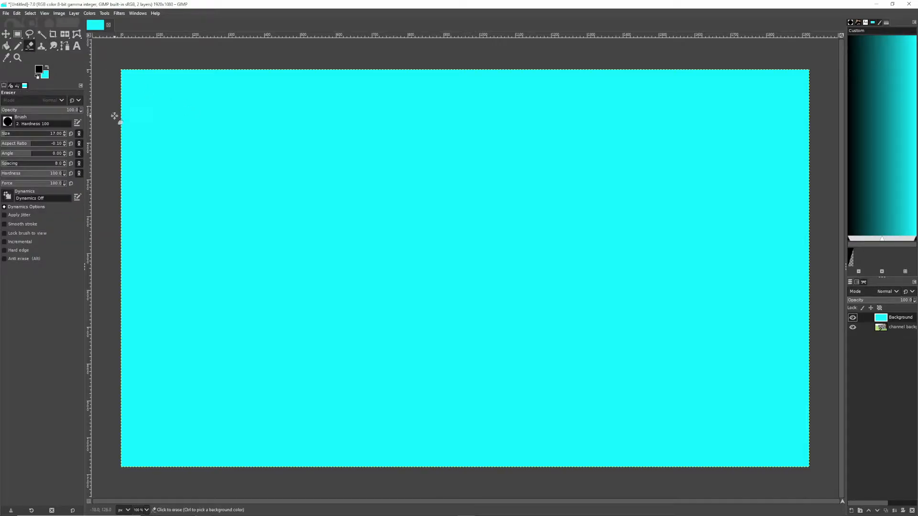
{"action": "mouse_move", "coordinate": [272, 137]}
{"action": "left_mouse_down"}
{"action": "mouse_move", "coordinate": [272, 187]}
{"action": "mouse_move", "coordinate": [221, 225]}
{"action": "mouse_move", "coordinate": [124, 195]}
{"action": "left_mouse_up"}
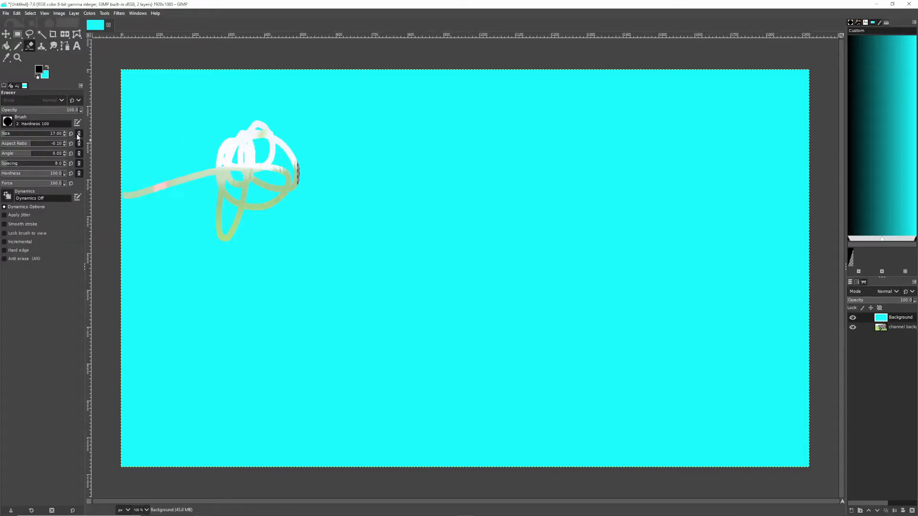
{"action": "left_click", "coordinate": [22, 134]}
{"action": "mouse_move", "coordinate": [209, 141]}
{"action": "left_mouse_down"}
{"action": "mouse_move", "coordinate": [255, 190]}
{"action": "mouse_move", "coordinate": [238, 229]}
{"action": "mouse_move", "coordinate": [182, 166]}
{"action": "mouse_move", "coordinate": [196, 141]}
{"action": "mouse_move", "coordinate": [328, 339]}
{"action": "mouse_move", "coordinate": [312, 240]}
{"action": "mouse_move", "coordinate": [474, 201]}
{"action": "mouse_move", "coordinate": [461, 263]}
{"action": "mouse_move", "coordinate": [434, 229]}
{"action": "mouse_move", "coordinate": [332, 234]}
{"action": "mouse_move", "coordinate": [574, 232]}
{"action": "left_mouse_up"}
- Undo the eraser strokes, the added alpha channel, the layer reordering and the rectangular cutout
{"action": "key", "text": "ctrl+z"}
{"action": "key", "text": "ctrl+z"}
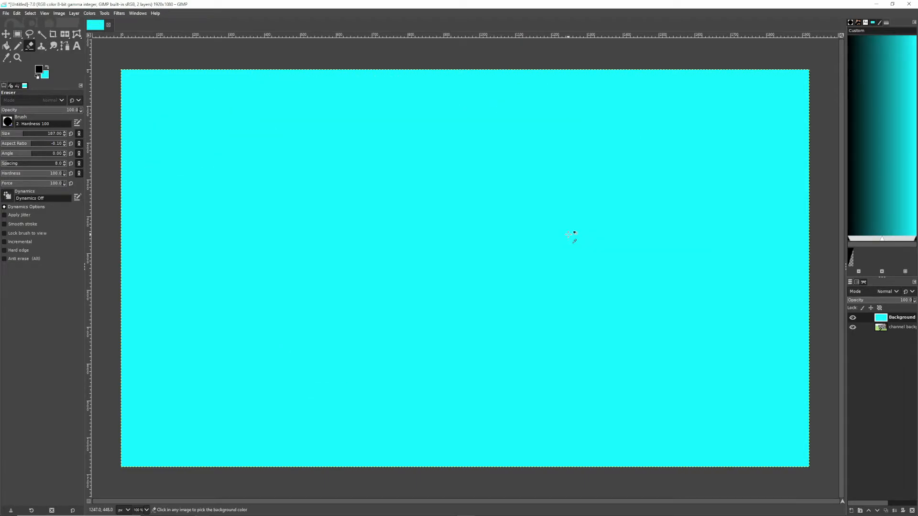
{"action": "key", "text": "ctrl+z"}
- Paste the copied layout screenshot, turn it into a new layer and place it above the channel background layer
{"action": "key", "text": "m"}
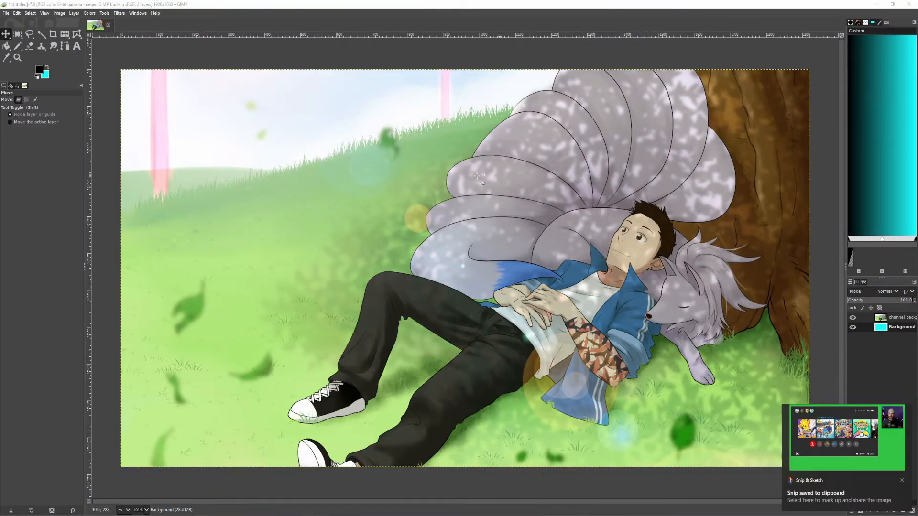
{"action": "right_click", "coordinate": [380, 178]}
{"action": "mouse_move", "coordinate": [397, 196]}
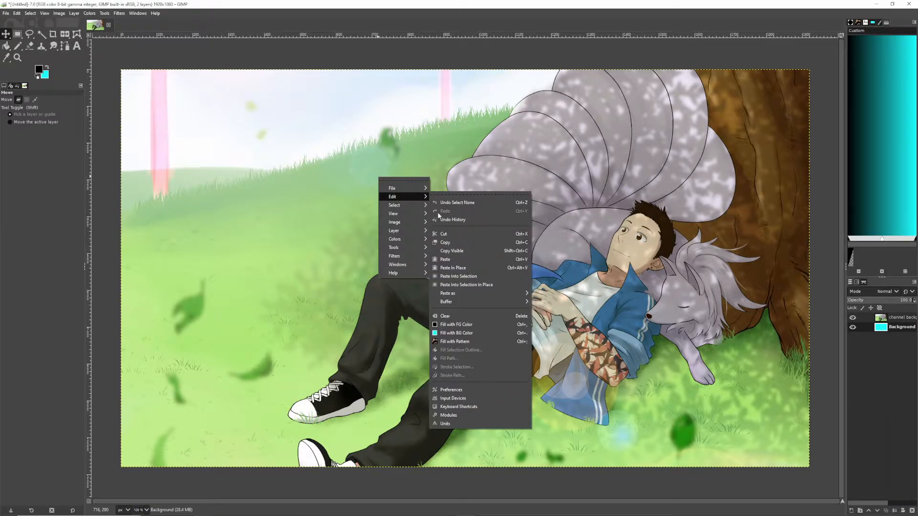
{"action": "left_click", "coordinate": [457, 265]}
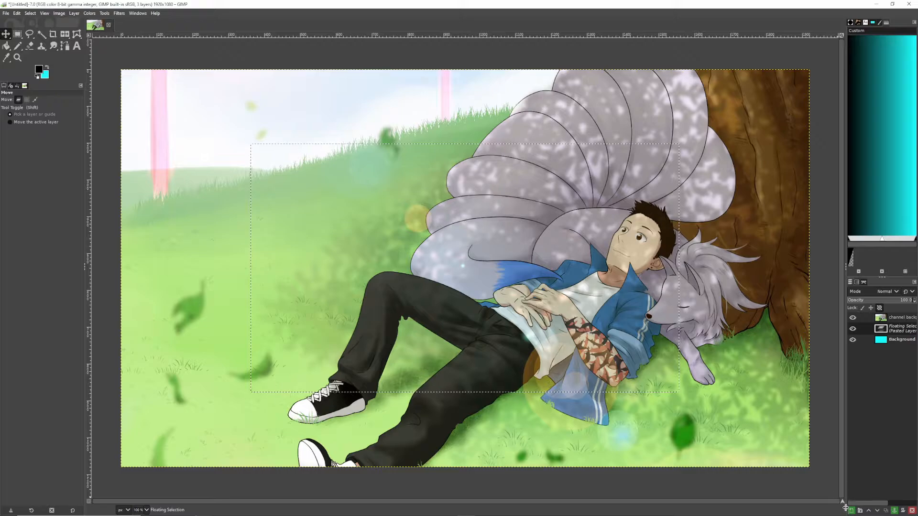
{"action": "left_click", "coordinate": [852, 510]}
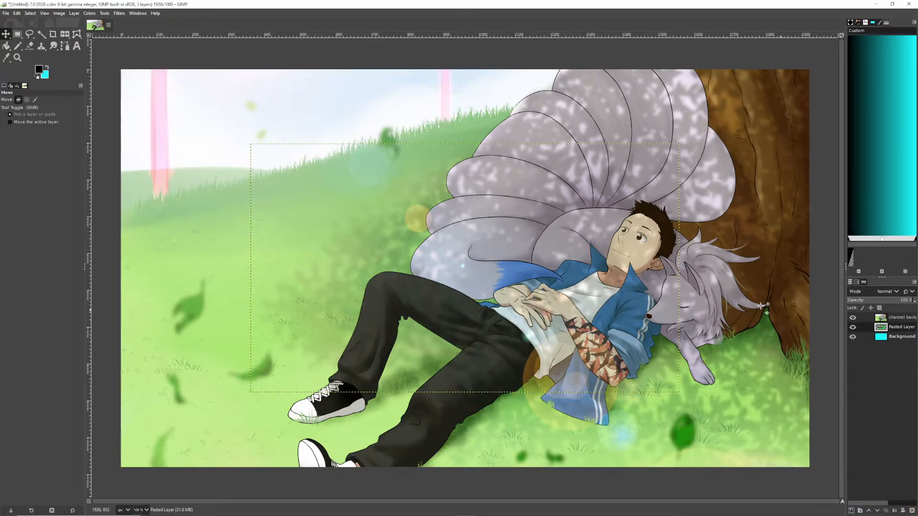
{"action": "left_click_drag", "start_coordinate": [885, 329], "coordinate": [885, 317]}
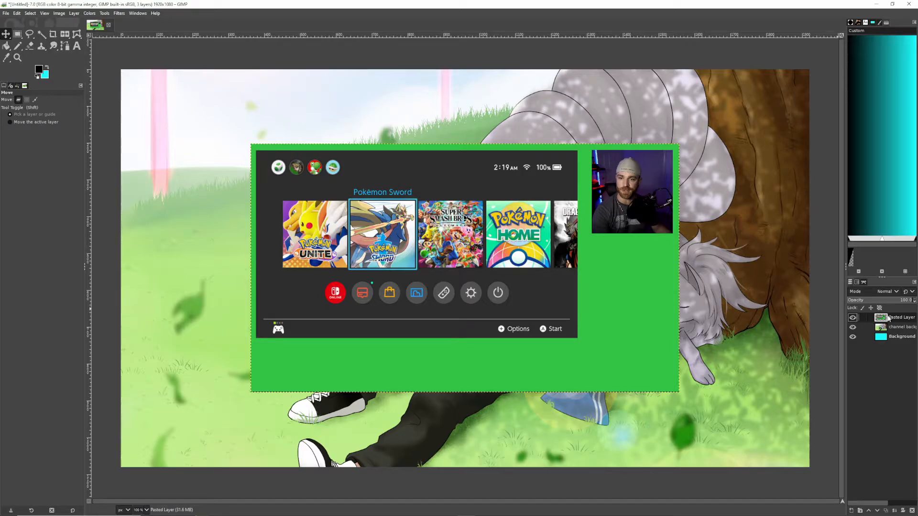
- Scale the pasted screenshot layer proportionally to a height of 1080 px
{"action": "right_click", "coordinate": [883, 319]}
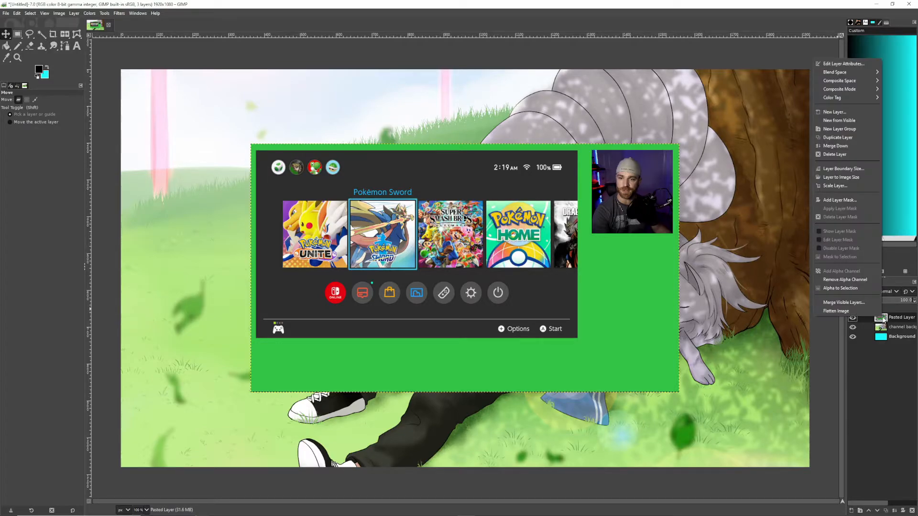
{"action": "left_click", "coordinate": [847, 197]}
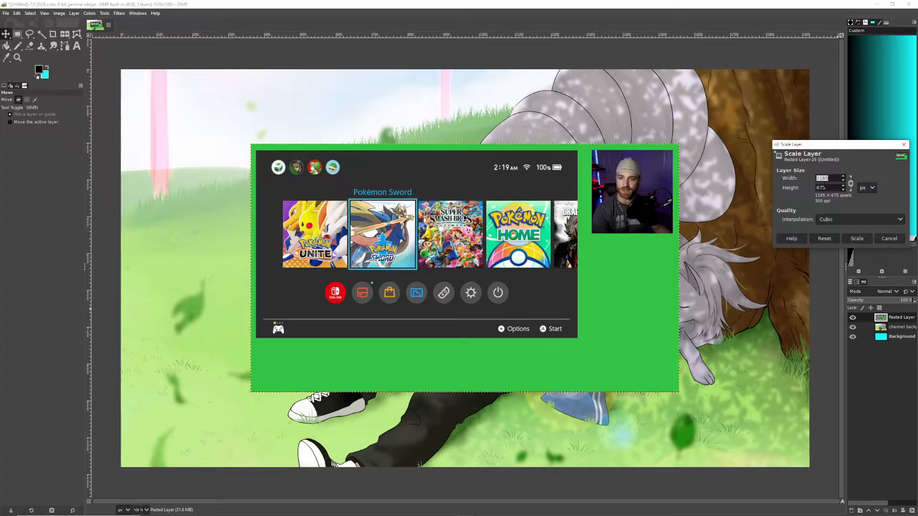
{"action": "key", "text": "Tab"}
{"action": "type", "text": "1080"}
{"action": "left_click", "coordinate": [857, 238]}
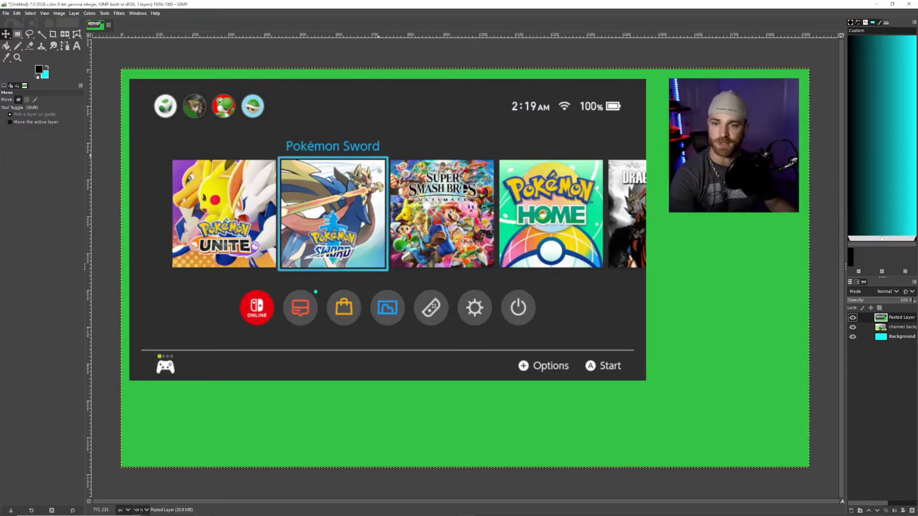
- Activate the Rectangle Select tool
{"action": "left_click", "coordinate": [17, 36]}
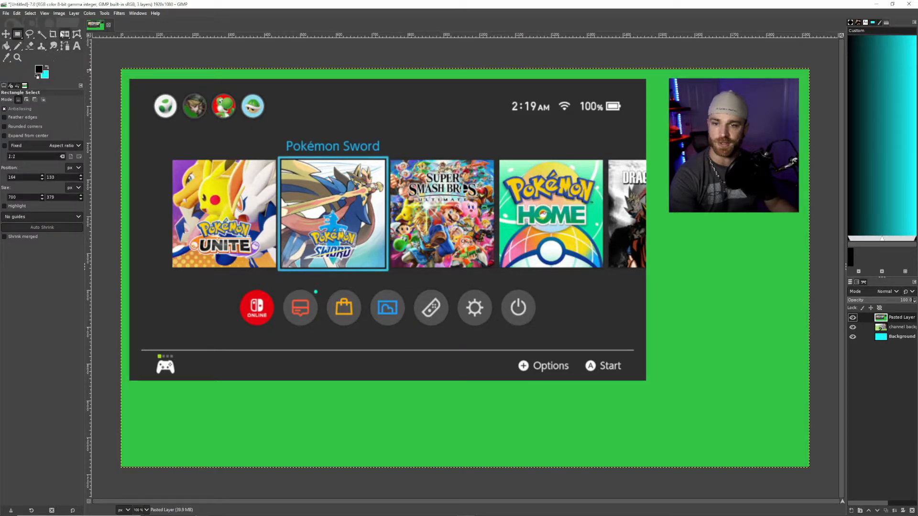
{"action": "left_click", "coordinate": [105, 13]}
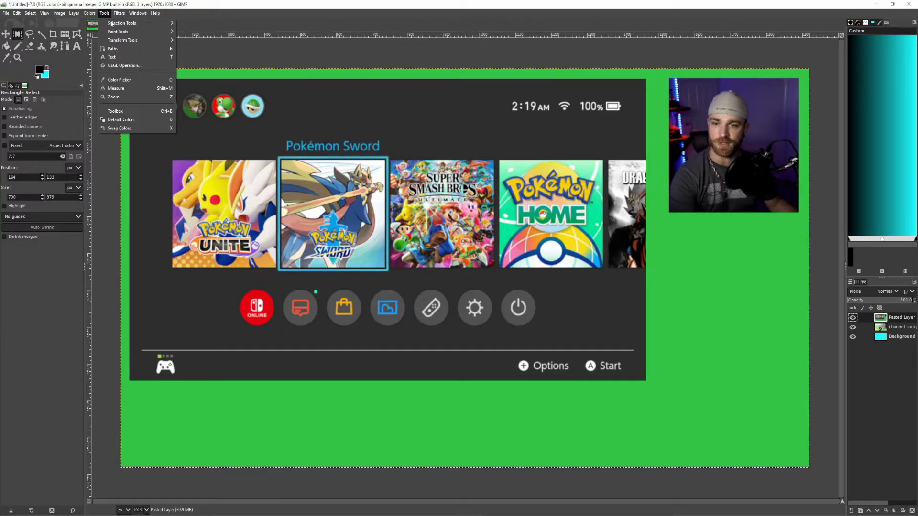
{"action": "mouse_move", "coordinate": [112, 25]}
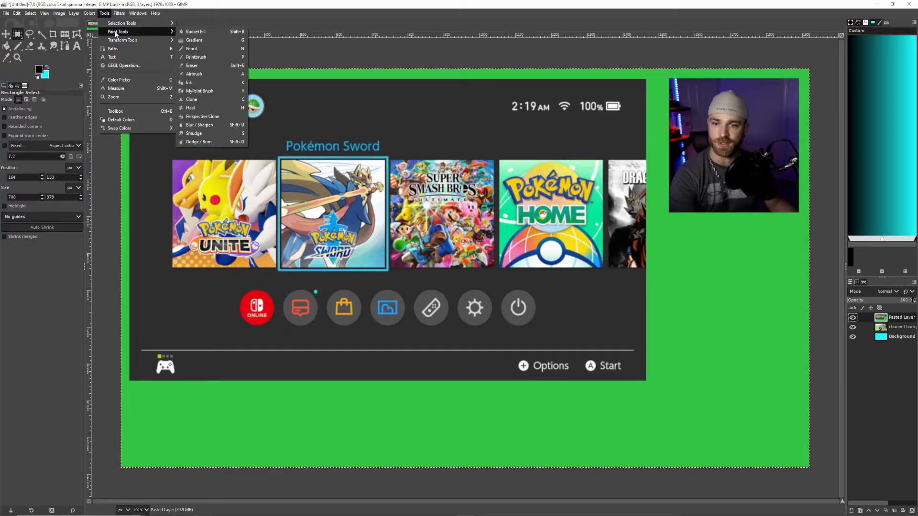
{"action": "mouse_move", "coordinate": [124, 42]}
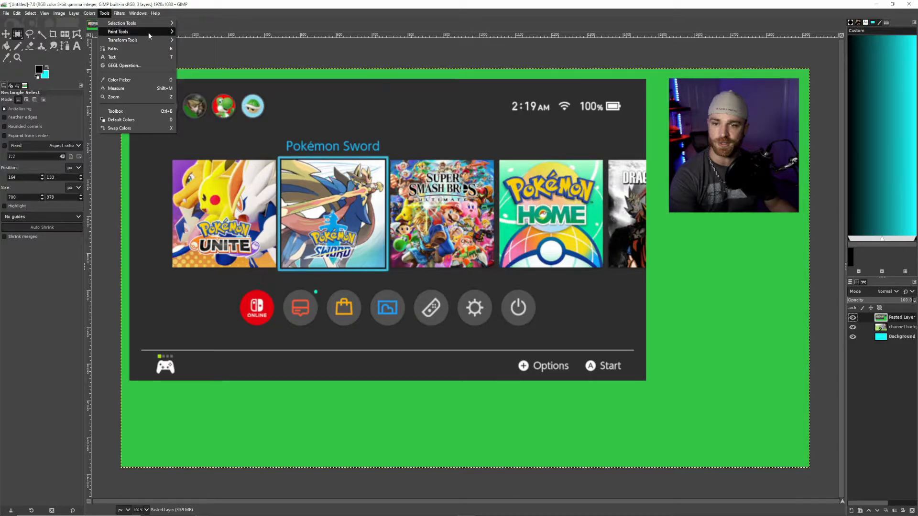
{"action": "left_click", "coordinate": [102, 14]}
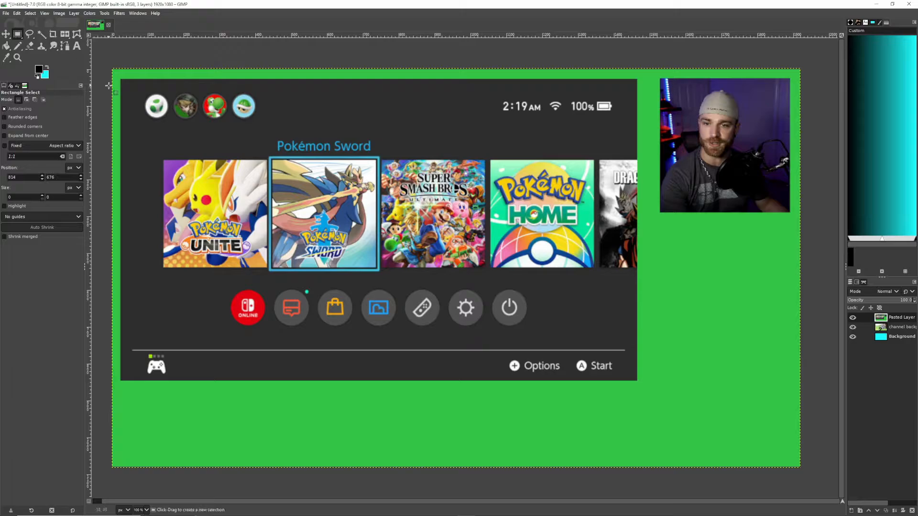
- Start a rectangular selection about 96 × 55 px at the game screen's upper-left corner, at position 25, 27
{"action": "scroll", "coordinate": [111, 85], "scroll_direction": "up", "scroll_amount": 5, "text": "ctrl"}
{"action": "scroll", "coordinate": [111, 85], "scroll_direction": "up", "scroll_amount": 3, "text": "ctrl"}
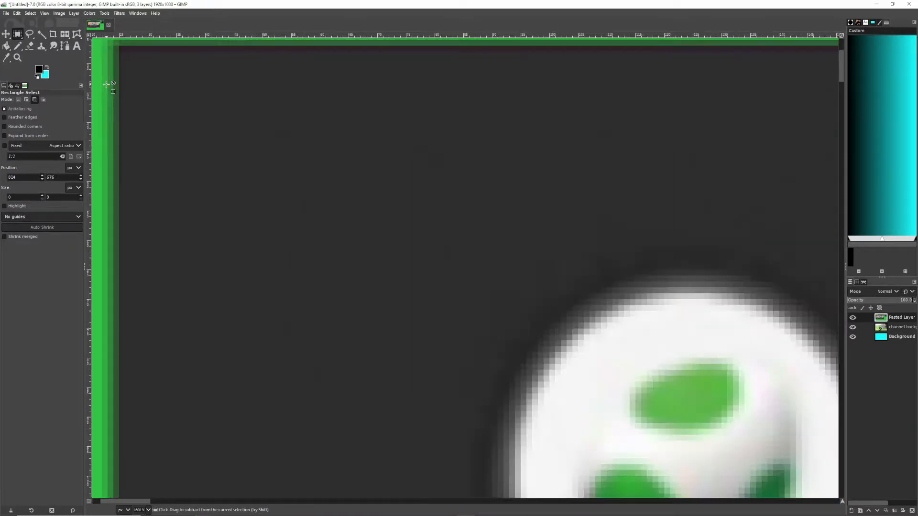
{"action": "scroll", "coordinate": [116, 159], "scroll_direction": "up", "scroll_amount": 3}
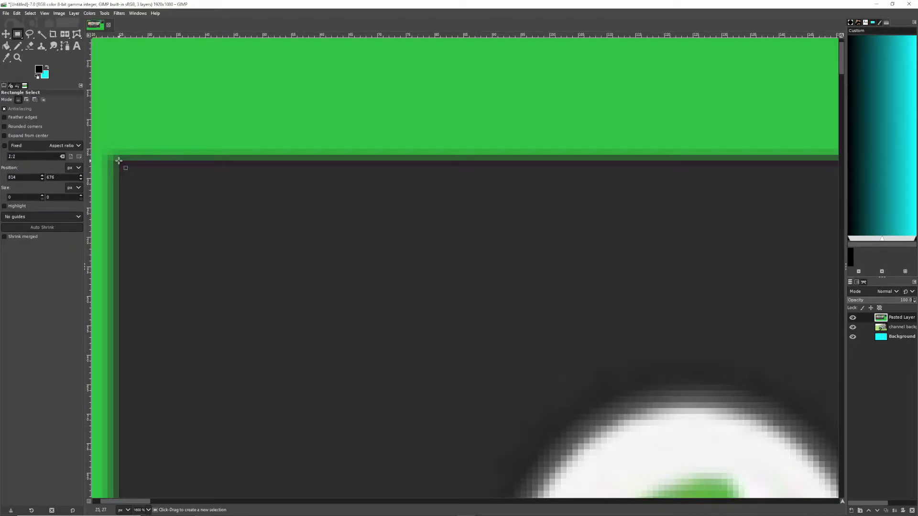
{"action": "left_click_drag", "start_coordinate": [119, 163], "coordinate": [670, 486]}
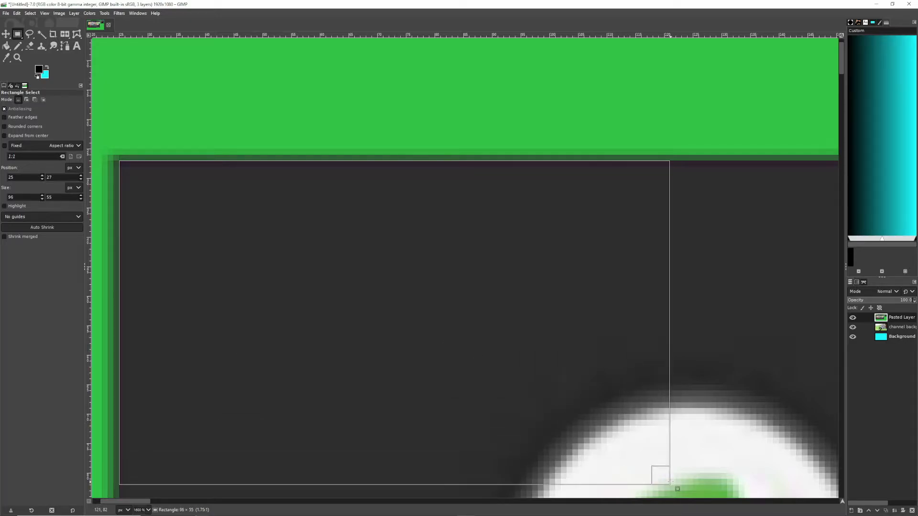
{"action": "scroll", "coordinate": [581, 411], "scroll_direction": "down", "scroll_amount": 4, "text": "ctrl"}
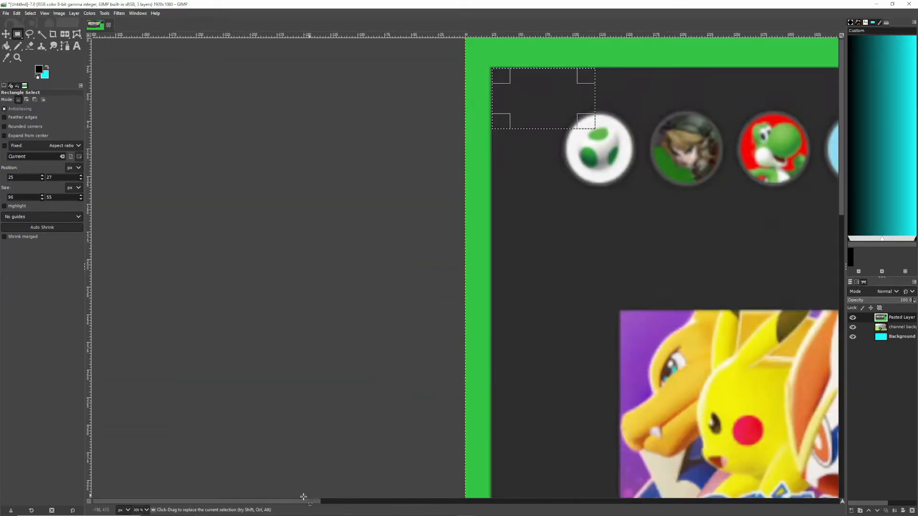
- Extend the rectangular selection to the game screen's lower-right corner so it measures 1439 × 818 px
{"action": "scroll", "coordinate": [568, 402], "scroll_direction": "right", "scroll_amount": 5}
{"action": "scroll", "coordinate": [360, 369], "scroll_direction": "up", "scroll_amount": 1}
{"action": "scroll", "coordinate": [361, 370], "scroll_direction": "down", "scroll_amount": 3}
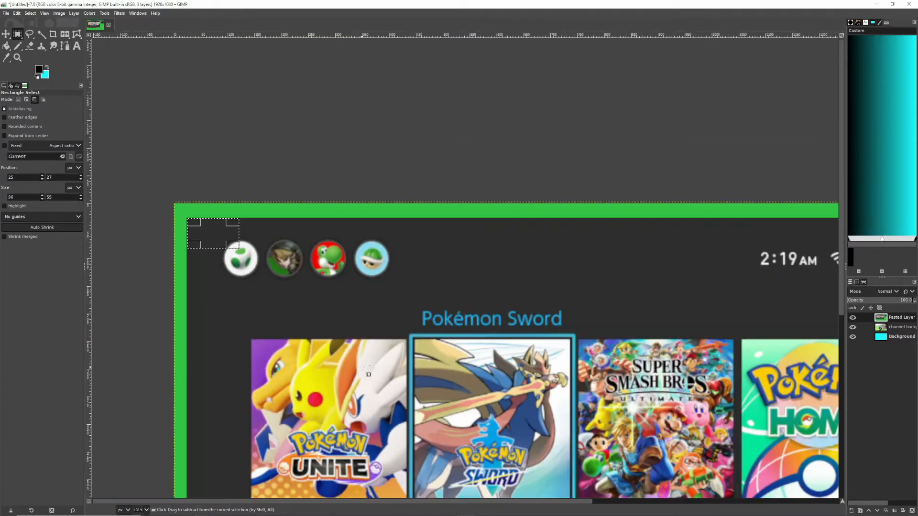
{"action": "left_click_drag", "start_coordinate": [239, 248], "coordinate": [638, 434]}
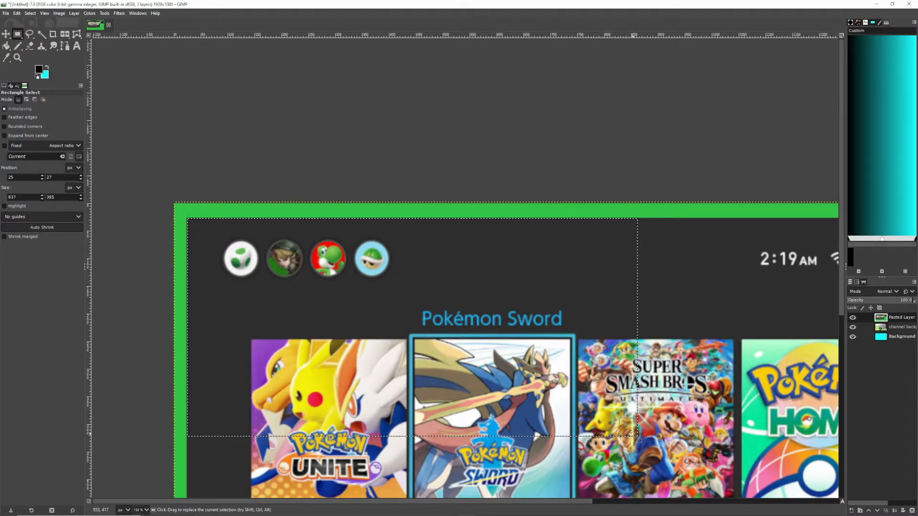
{"action": "scroll", "coordinate": [641, 430], "scroll_direction": "down", "scroll_amount": 3}
{"action": "scroll", "coordinate": [634, 246], "scroll_direction": "up", "scroll_amount": 2}
{"action": "left_click_drag", "start_coordinate": [378, 163], "coordinate": [592, 318]}
{"action": "scroll", "coordinate": [608, 327], "scroll_direction": "up", "scroll_amount": 6}
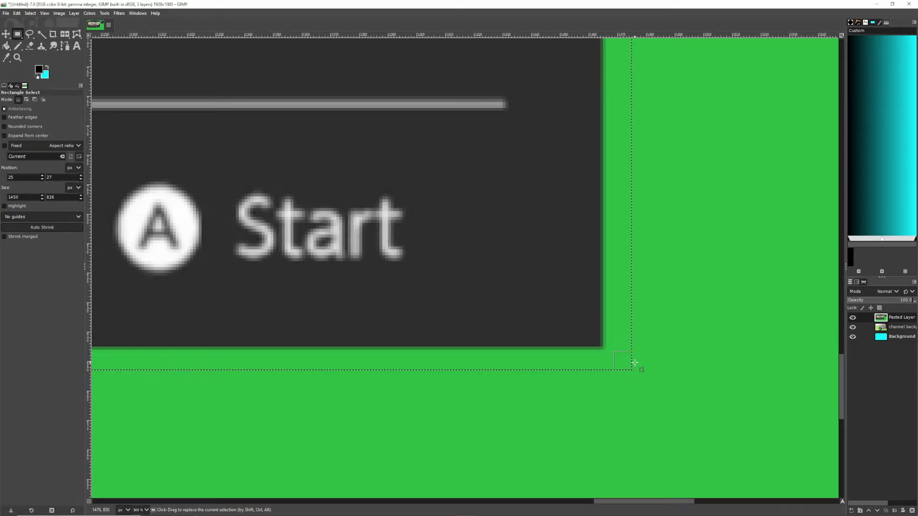
{"action": "left_click_drag", "start_coordinate": [632, 369], "coordinate": [601, 346]}
- Cut the selected game screen area out of the pasted layout layer
{"action": "scroll", "coordinate": [601, 346], "scroll_direction": "down", "scroll_amount": 7}
{"action": "left_click_drag", "start_coordinate": [282, 502], "coordinate": [244, 501]}
{"action": "right_click", "coordinate": [383, 235]}
{"action": "mouse_move", "coordinate": [398, 255]}
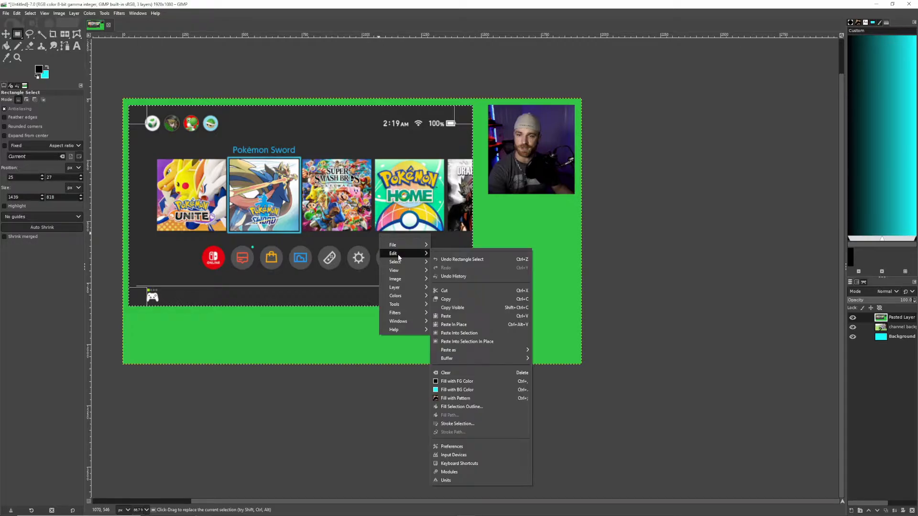
{"action": "left_click", "coordinate": [444, 291]}
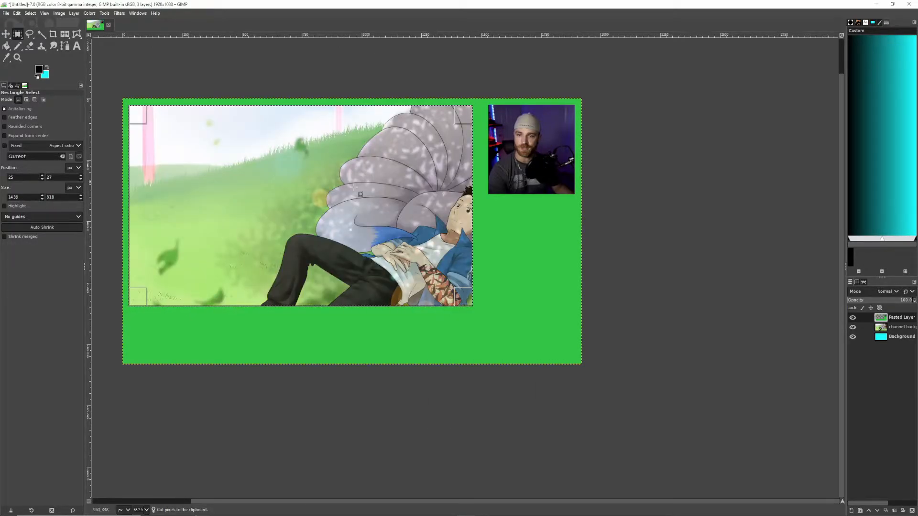
- Cut the webcam area out of the pasted layout layer
{"action": "left_click", "coordinate": [510, 121]}
{"action": "scroll", "coordinate": [510, 115], "scroll_direction": "up", "scroll_amount": 4}
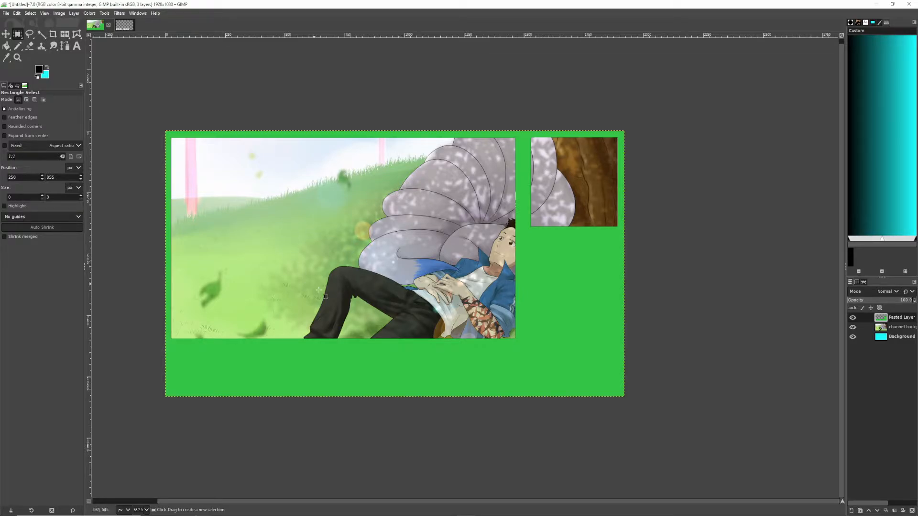
- Cut a 189 × 171 px box out of the green area below the game cutout, at position 28, 881
{"action": "scroll", "coordinate": [177, 369], "scroll_direction": "up", "scroll_amount": 3}
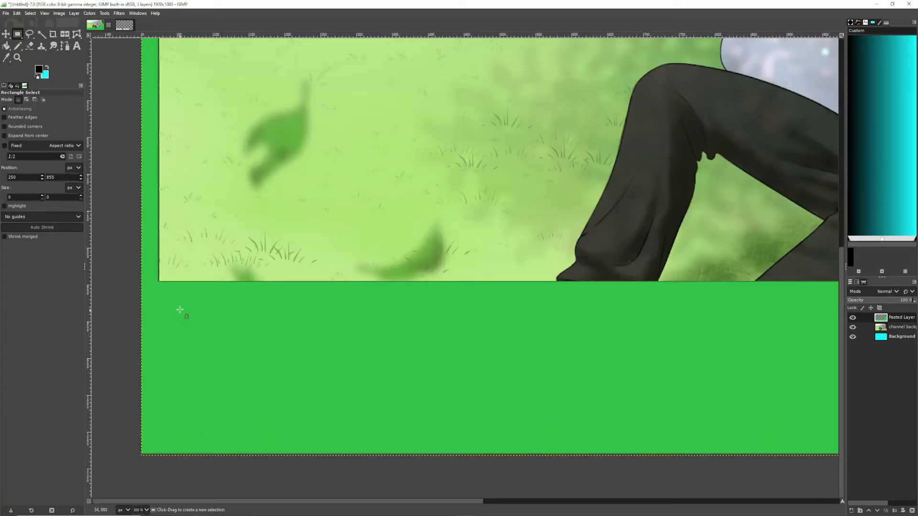
{"action": "left_click_drag", "start_coordinate": [161, 308], "coordinate": [296, 434]}
{"action": "right_click", "coordinate": [244, 355]}
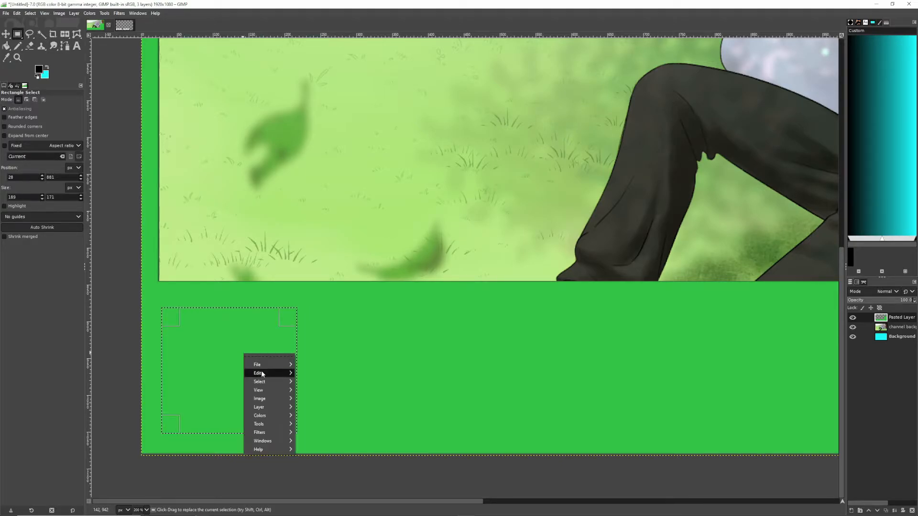
{"action": "mouse_move", "coordinate": [275, 374]}
{"action": "left_click", "coordinate": [316, 336]}
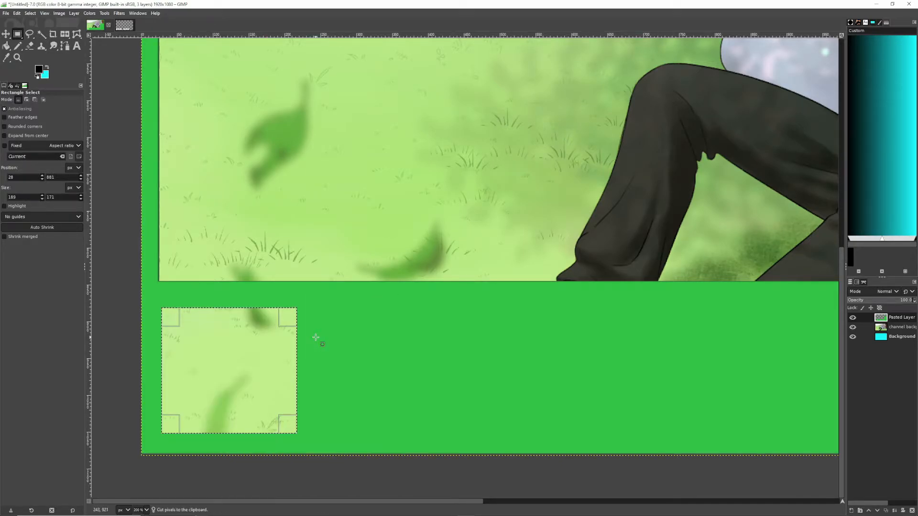
{"action": "scroll", "coordinate": [317, 338], "scroll_direction": "down", "scroll_amount": 3}
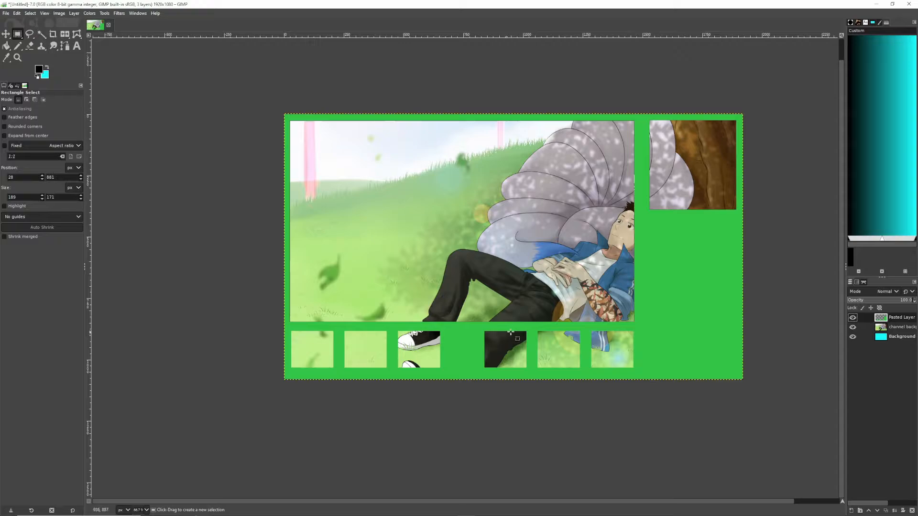
- Load the pasted layer's alpha as a selection and add a transparent 1920 × 1080 px layer named fire red temp
{"action": "right_click", "coordinate": [879, 321]}
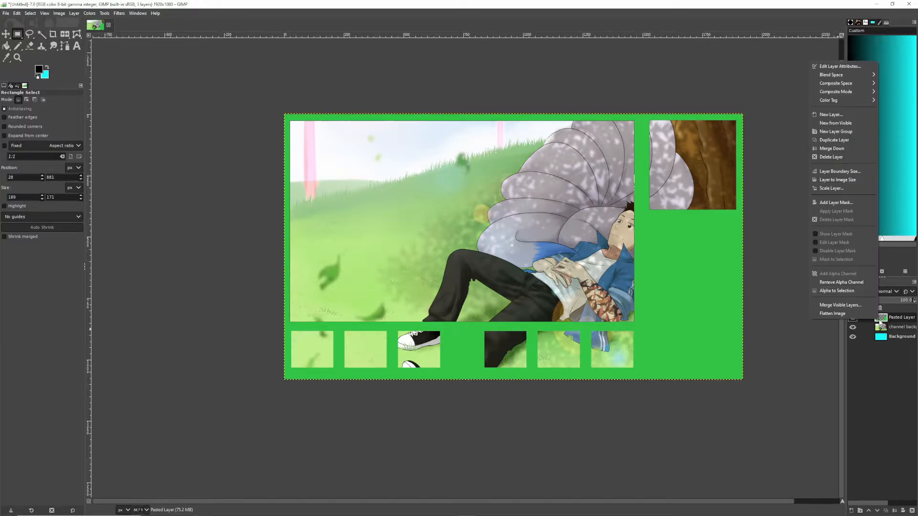
{"action": "left_click", "coordinate": [837, 291]}
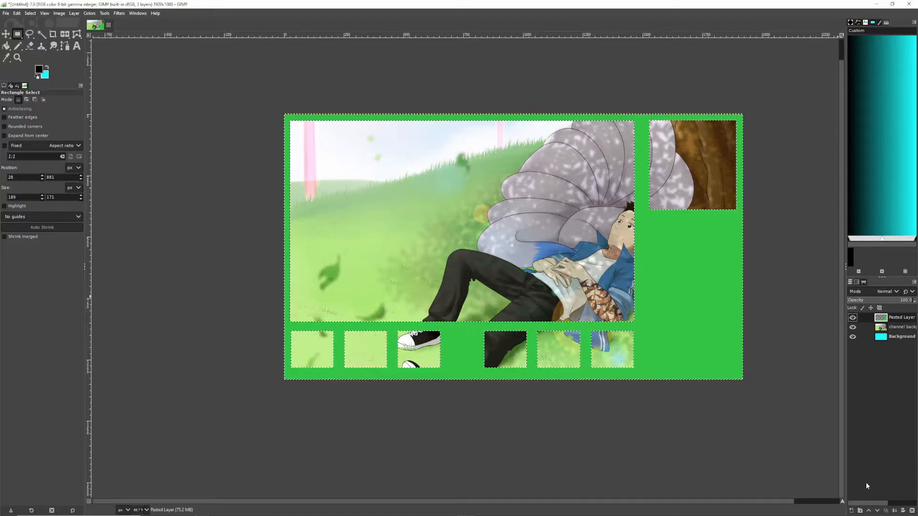
{"action": "left_click", "coordinate": [852, 511]}
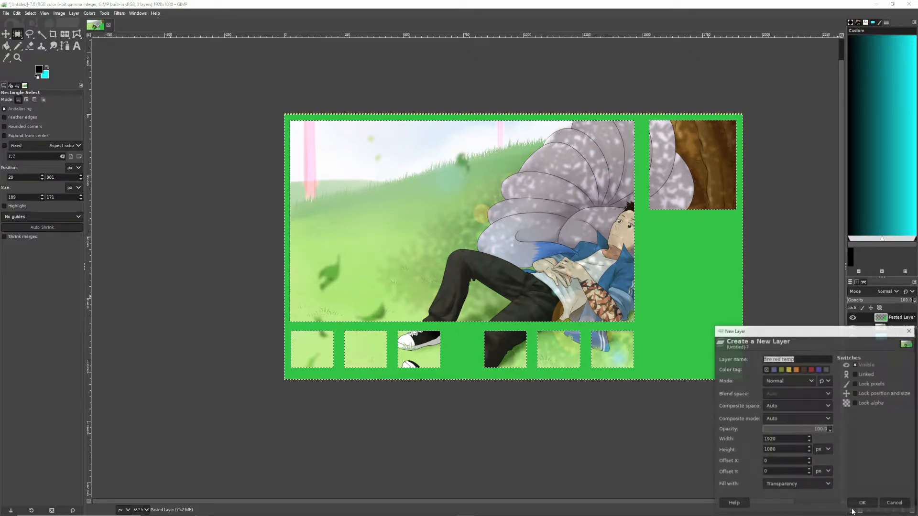
{"action": "left_click", "coordinate": [861, 502]}
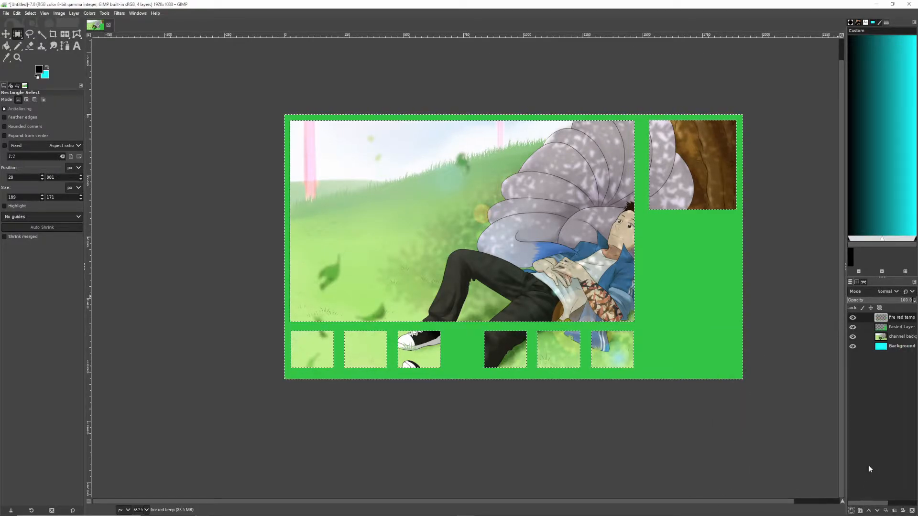
- Stroke the selection on the fire red temp layer with an 8 px solid black line, and clear the selection
{"action": "right_click", "coordinate": [419, 197]}
{"action": "mouse_move", "coordinate": [446, 215]}
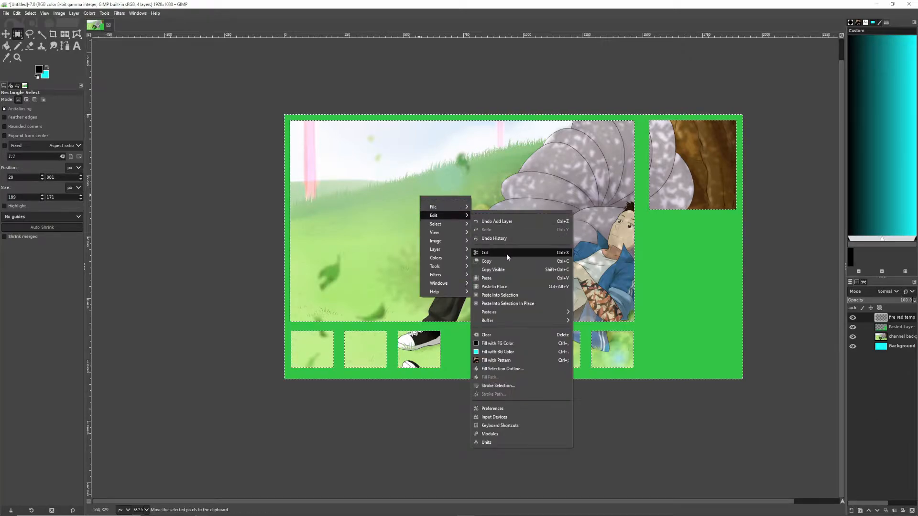
{"action": "left_click", "coordinate": [520, 385]}
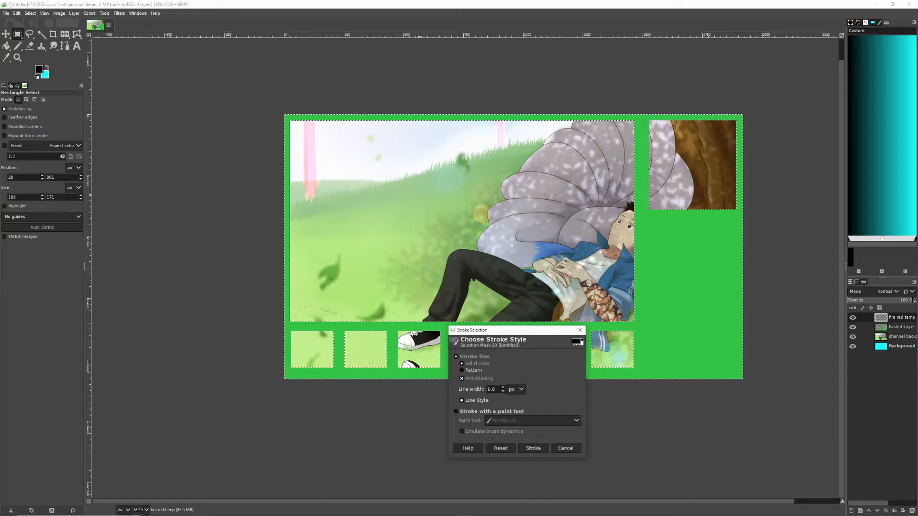
{"action": "left_click", "coordinate": [503, 387]}
{"action": "left_click", "coordinate": [503, 387]}
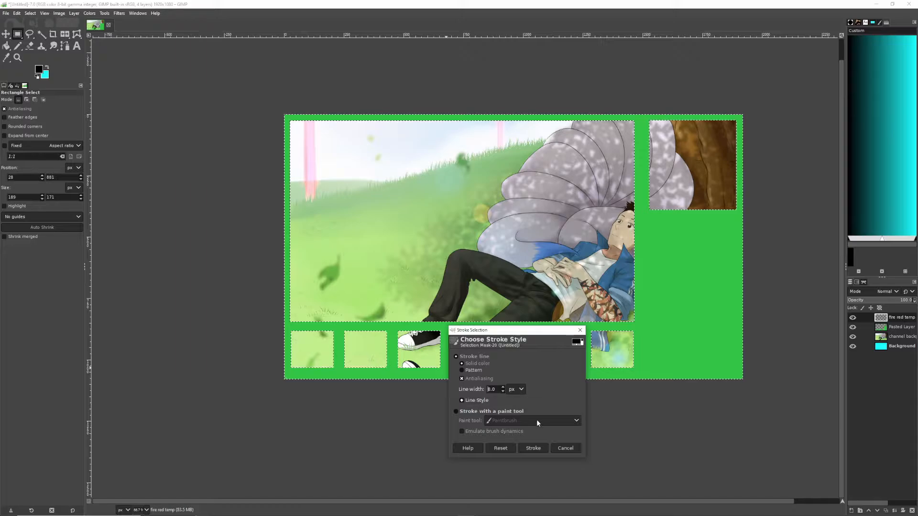
{"action": "left_click", "coordinate": [534, 448]}
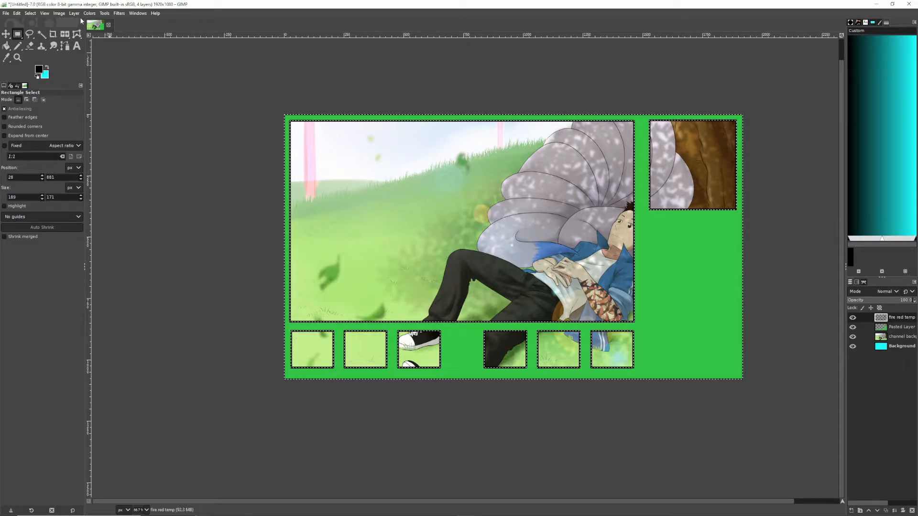
{"action": "left_click", "coordinate": [30, 13]}
{"action": "left_click", "coordinate": [66, 34]}
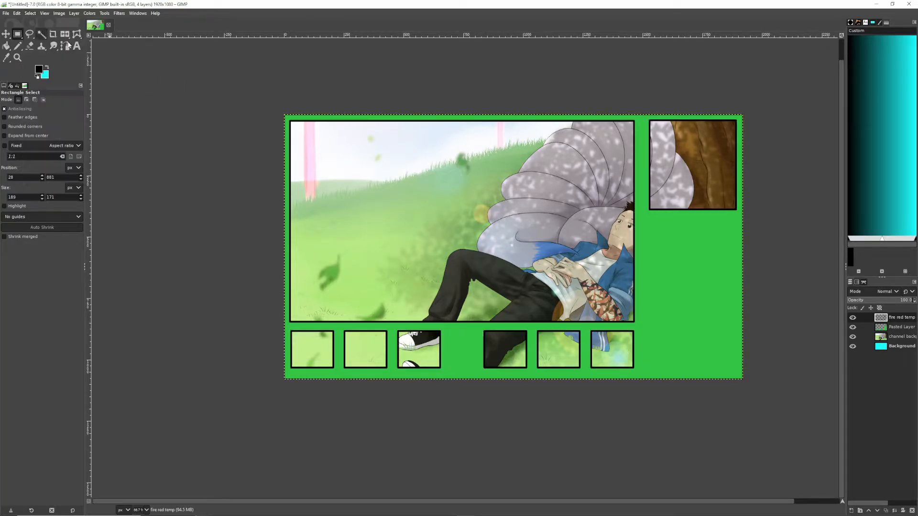
- Delete the pasted green layout layer
{"action": "left_click", "coordinate": [887, 329]}
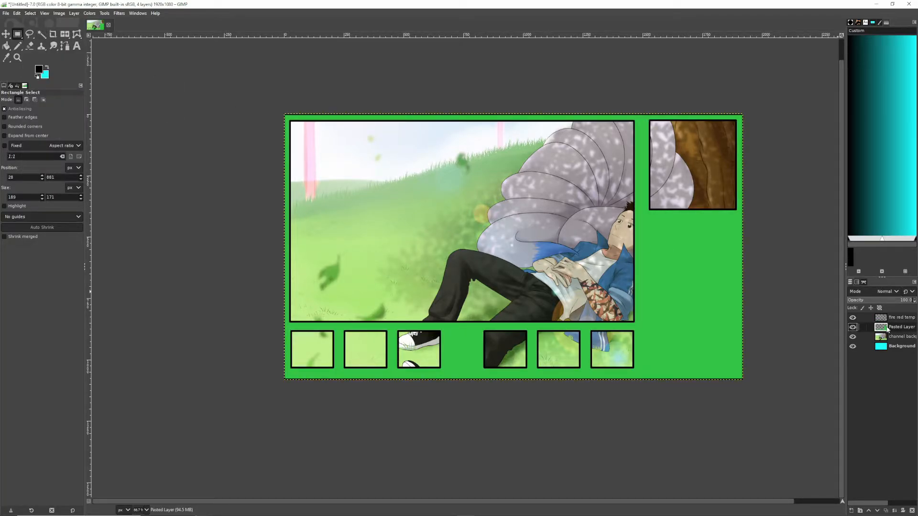
{"action": "right_click", "coordinate": [885, 328]}
{"action": "left_click", "coordinate": [840, 165]}
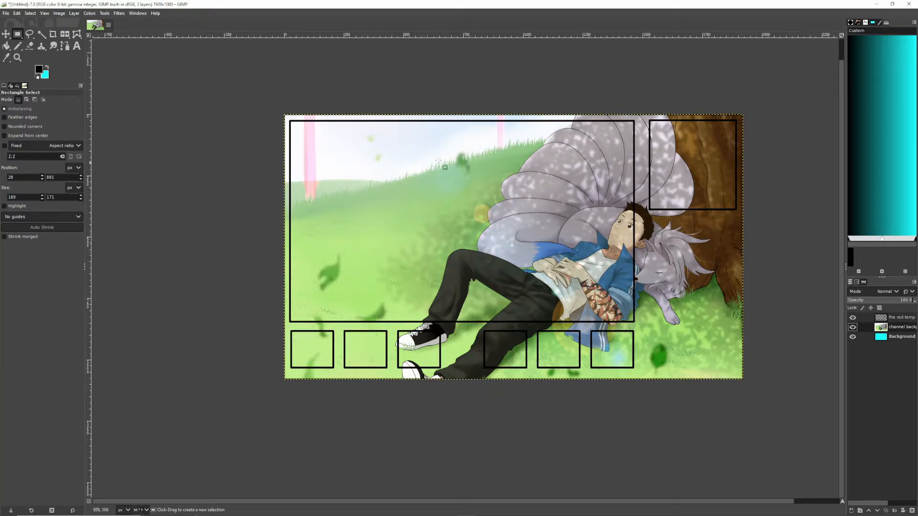
- Erase the stroke along all four outer canvas edges of the fire red temp layer with a size 25 eraser
{"action": "left_click", "coordinate": [31, 46]}
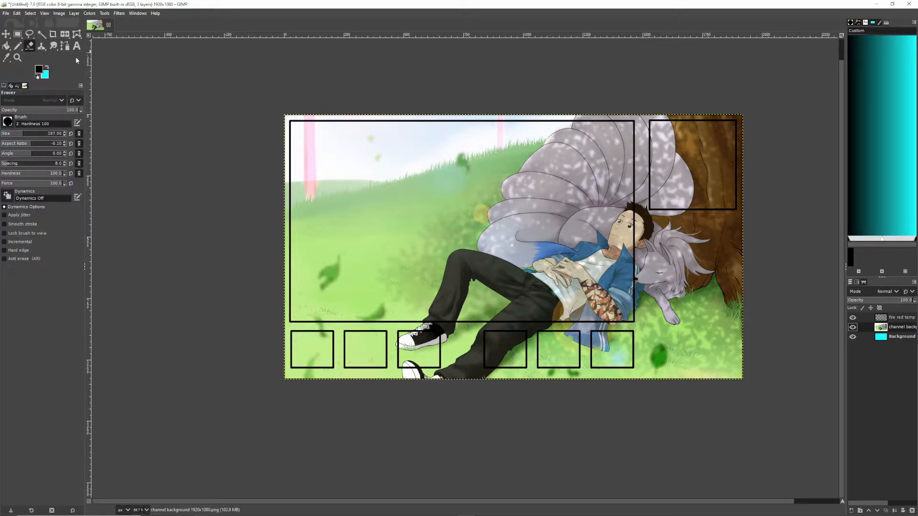
{"action": "left_click", "coordinate": [6, 134]}
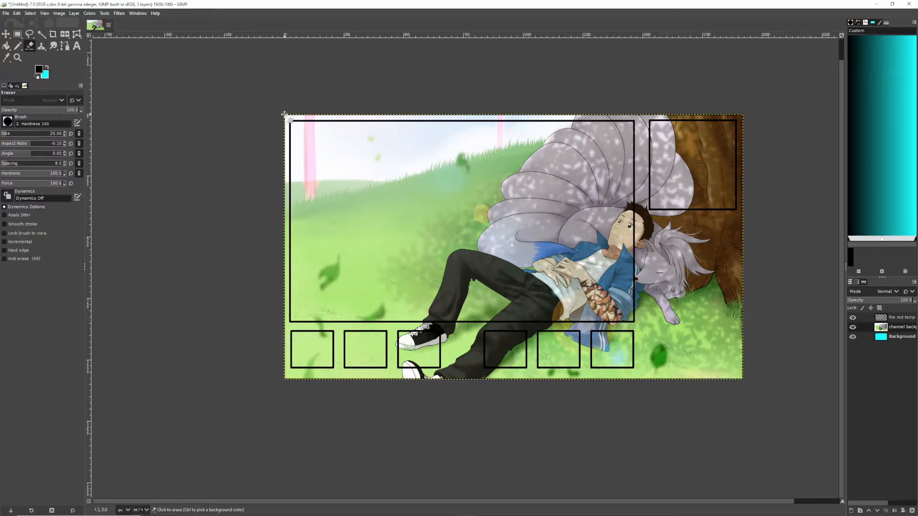
{"action": "key", "text": "Page_Up"}
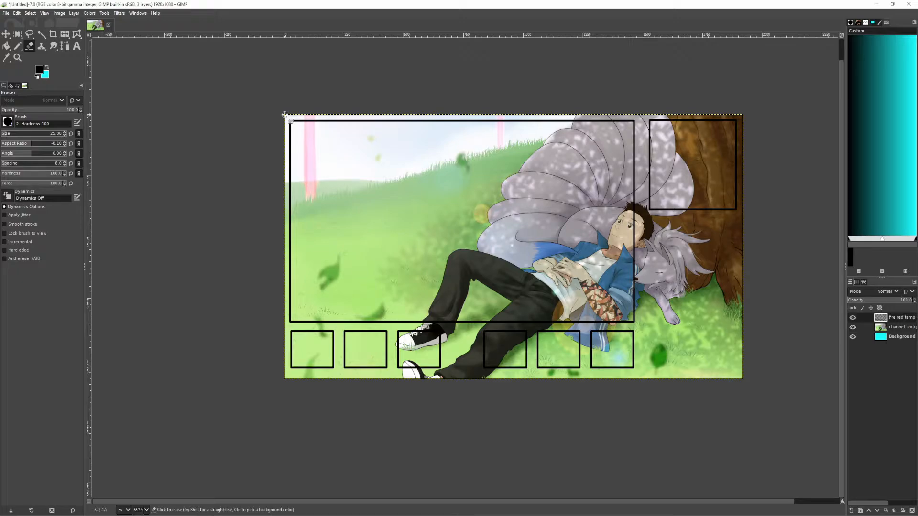
{"action": "left_click", "coordinate": [741, 114], "text": "shift"}
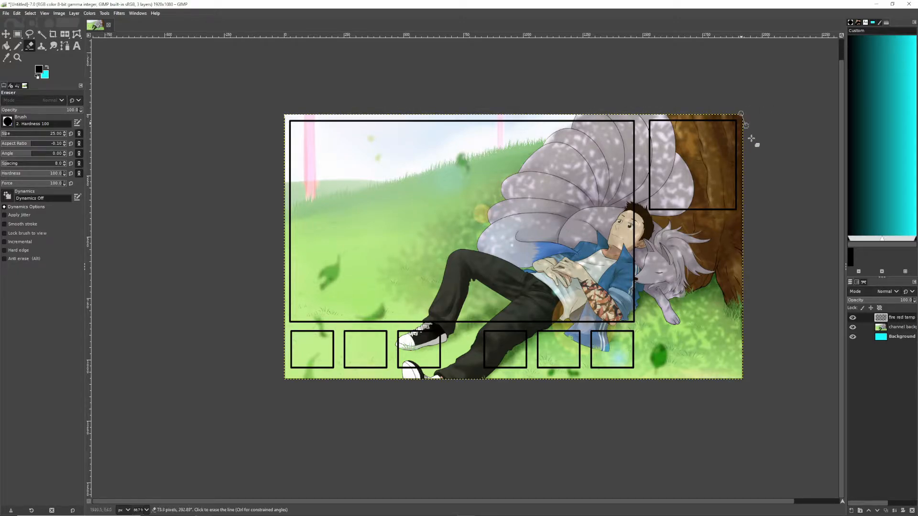
{"action": "left_click", "coordinate": [743, 379], "text": "shift"}
{"action": "left_click", "coordinate": [286, 380], "text": "shift"}
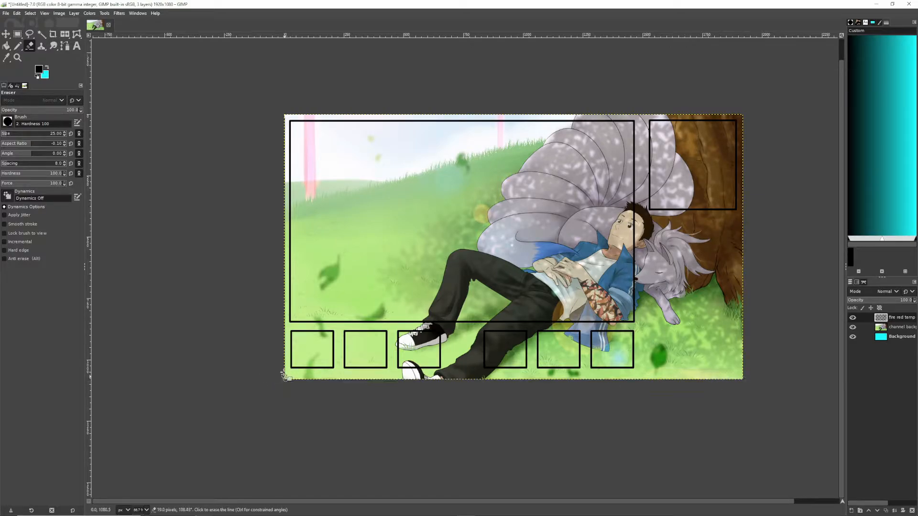
{"action": "left_click", "coordinate": [285, 115], "text": "shift"}
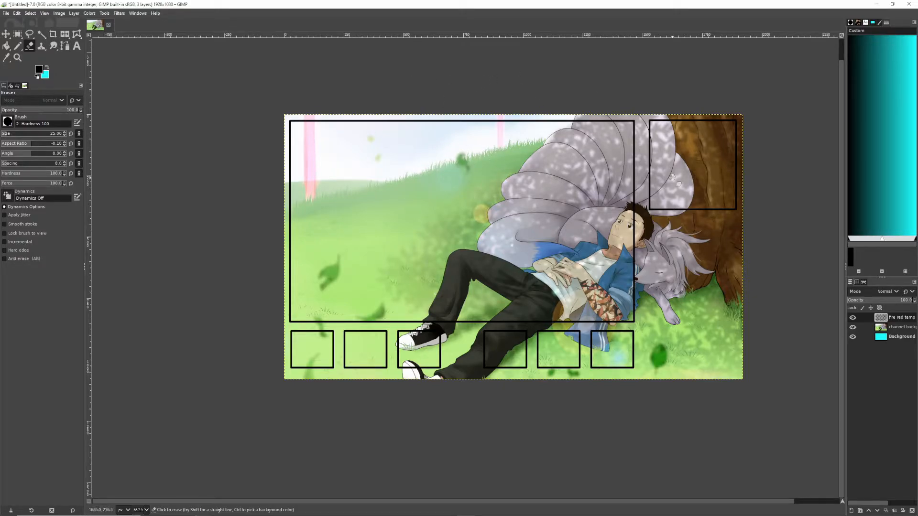
- Set the foreground colour to white and the background to black, and activate the Gradient tool
{"action": "key", "text": "r"}
{"action": "key", "text": "d"}
{"action": "key", "text": "x"}
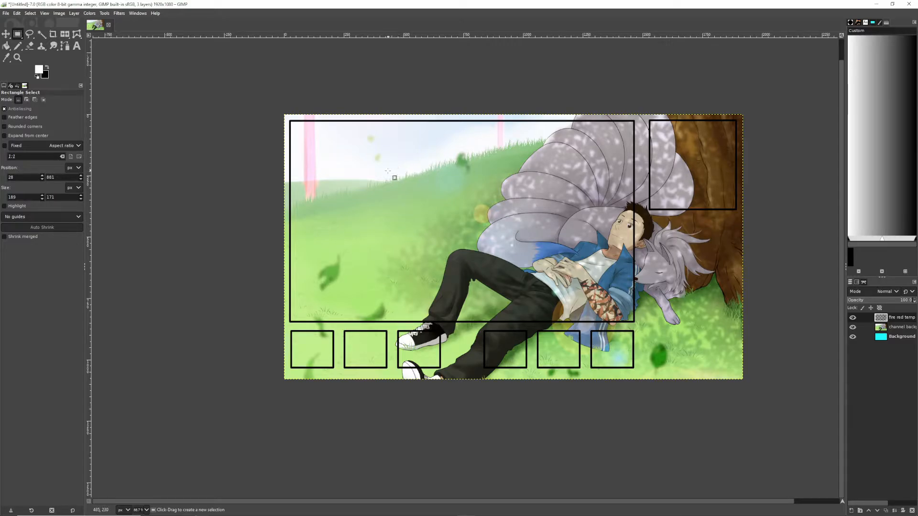
{"action": "left_click", "coordinate": [104, 13]}
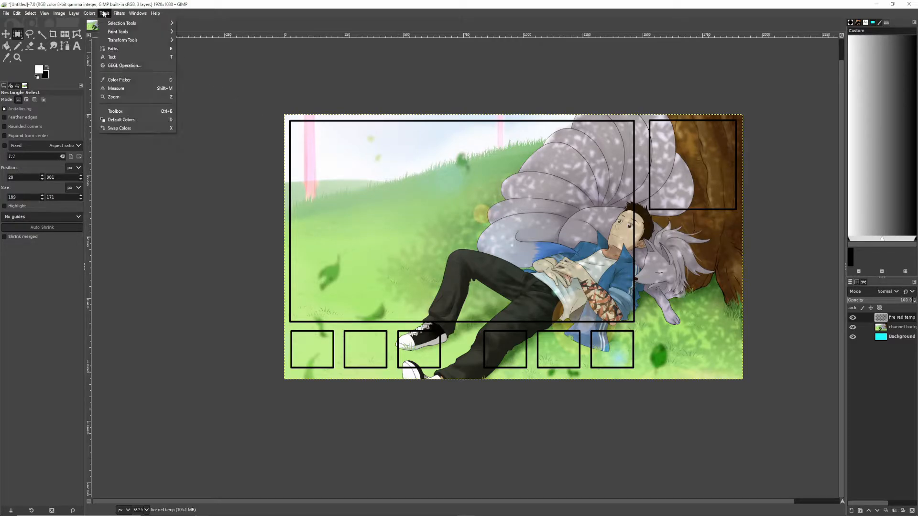
{"action": "mouse_move", "coordinate": [118, 33]}
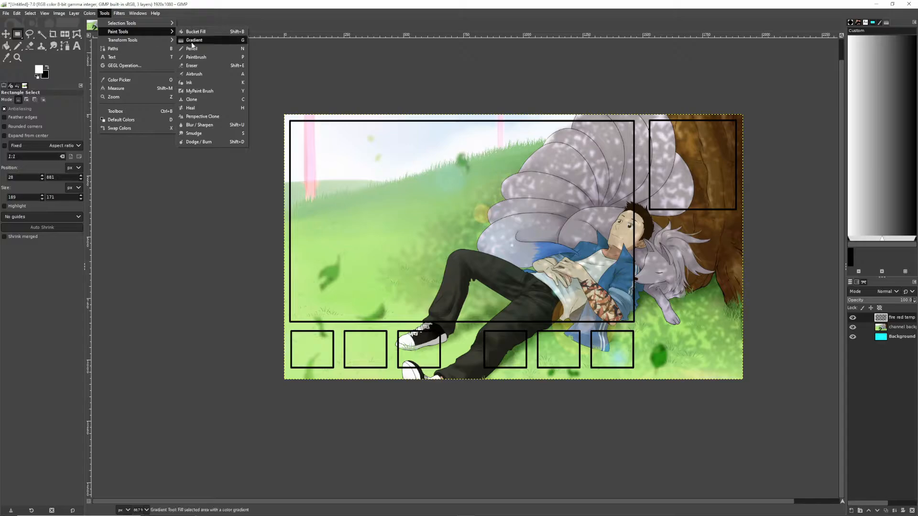
{"action": "left_click", "coordinate": [194, 40]}
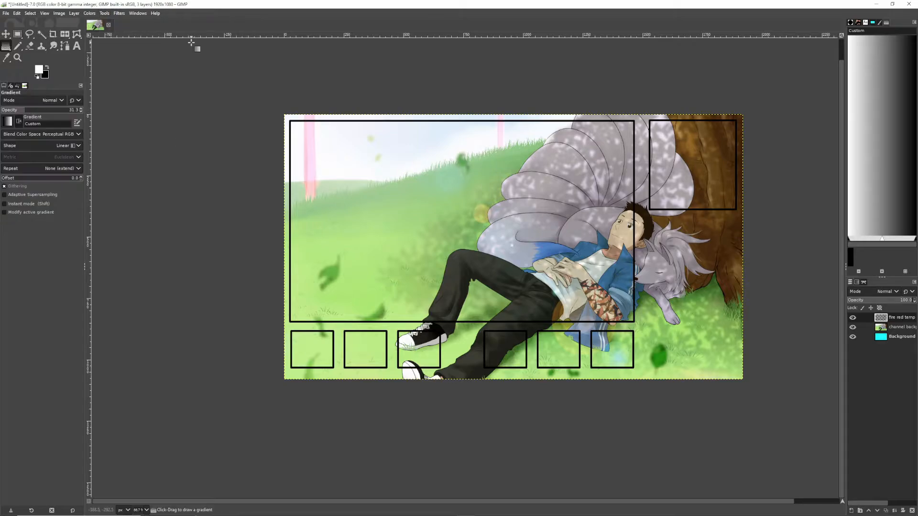
- Set the foreground colour to the grey-blue a2acbd and the background colour to the jacket's blue, both sampled from the background picture
{"action": "left_click", "coordinate": [40, 72]}
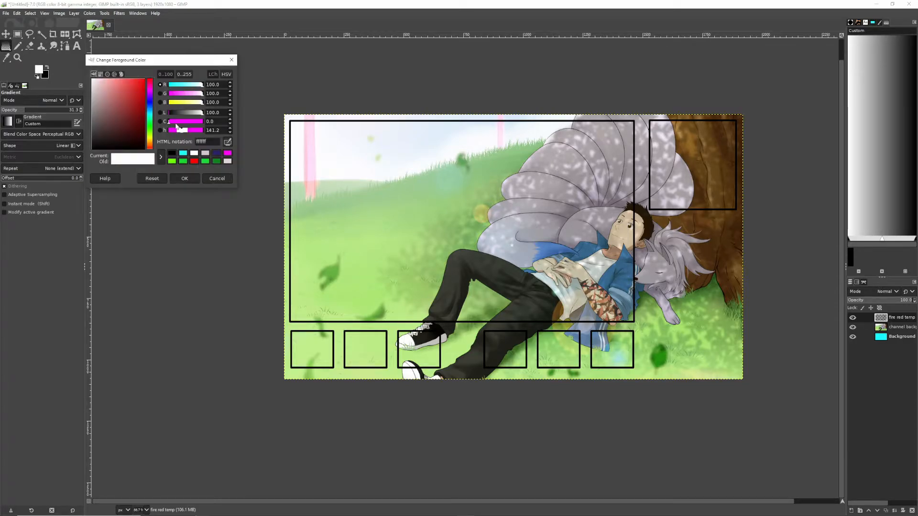
{"action": "left_click", "coordinate": [527, 258]}
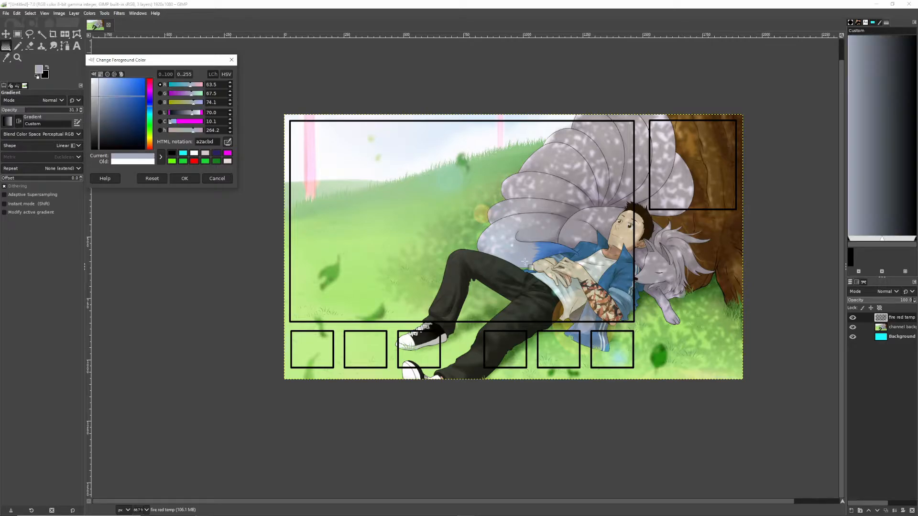
{"action": "left_click", "coordinate": [189, 177]}
{"action": "left_click", "coordinate": [44, 75]}
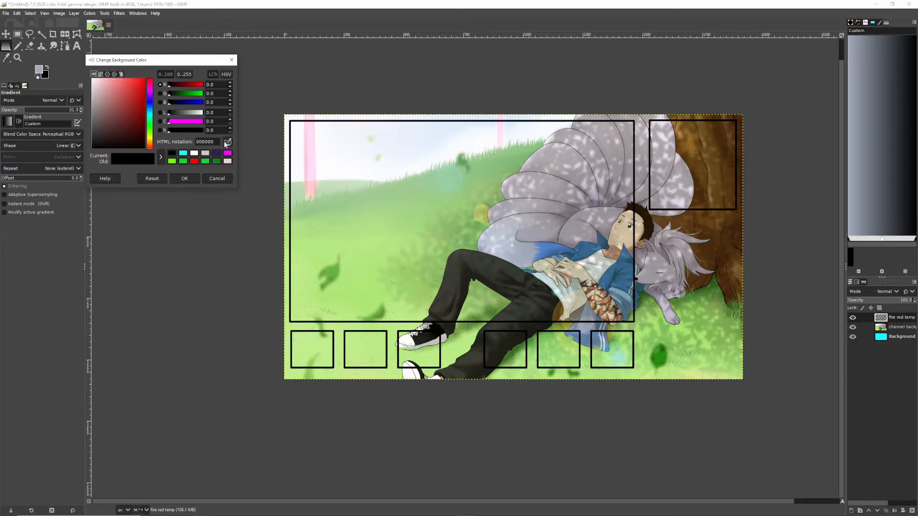
{"action": "left_click", "coordinate": [556, 247]}
{"action": "left_click", "coordinate": [185, 179]}
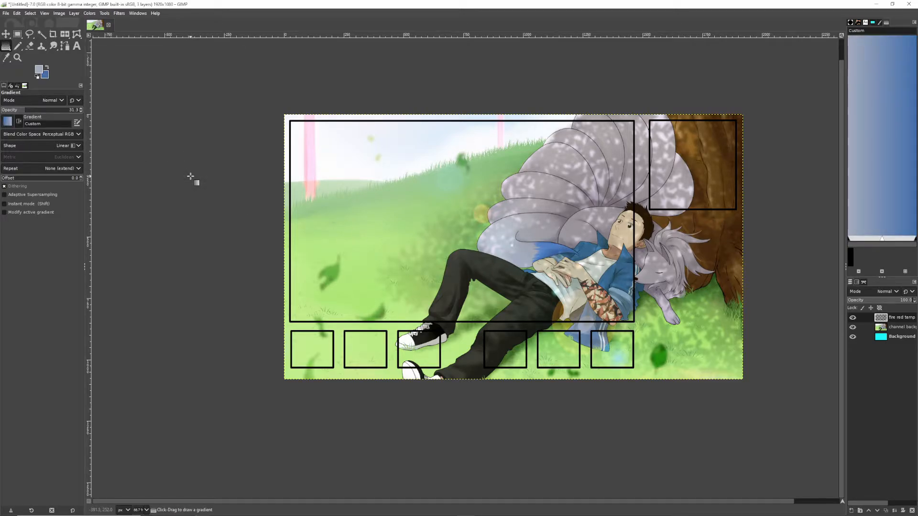
- Select the frame outlines on the fire red temp layer from their alpha, fill them with a gradient diagonally across the canvas, and clear the selection
{"action": "left_click", "coordinate": [853, 318]}
{"action": "left_click", "coordinate": [854, 318]}
{"action": "left_click", "coordinate": [854, 318]}
{"action": "left_click", "coordinate": [853, 318]}
{"action": "right_click", "coordinate": [881, 318]}
{"action": "left_click", "coordinate": [841, 289]}
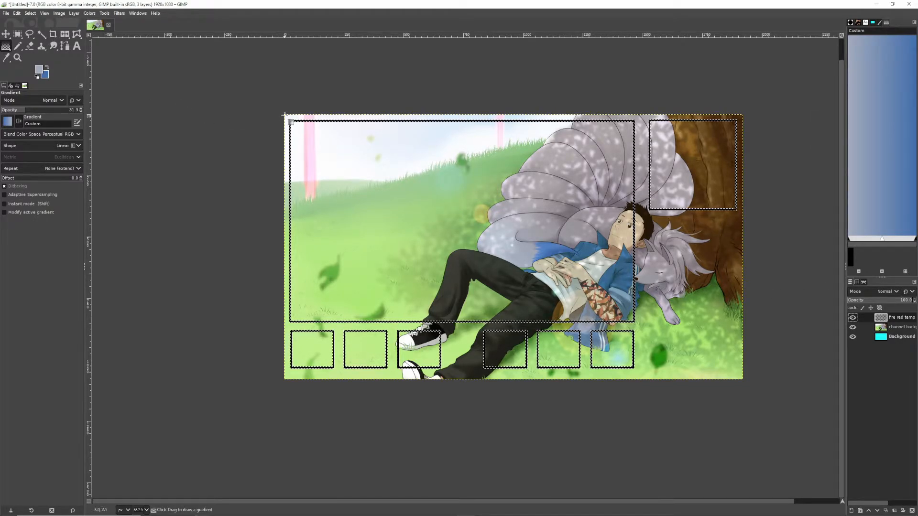
{"action": "left_click_drag", "start_coordinate": [284, 115], "coordinate": [744, 381]}
{"action": "key", "text": "Return"}
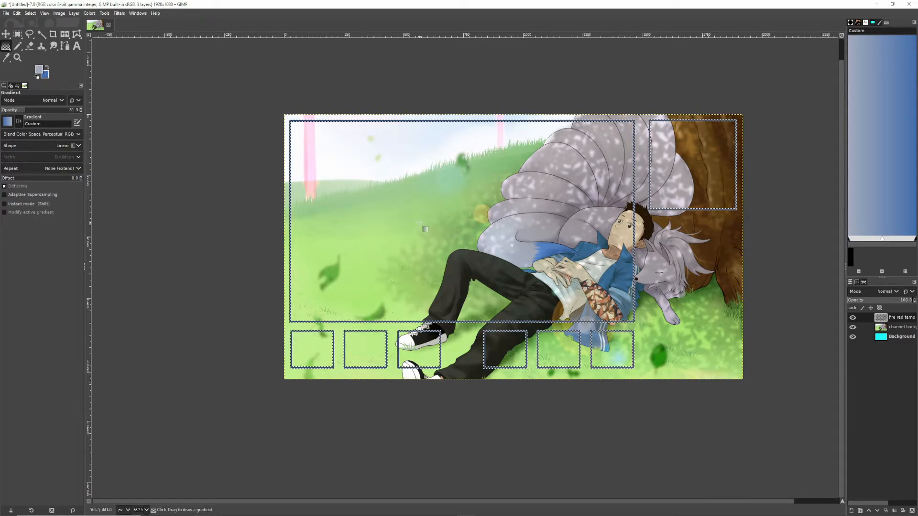
{"action": "left_click", "coordinate": [30, 13]}
{"action": "left_click", "coordinate": [40, 32]}
{"action": "left_click", "coordinate": [853, 317], "text": "shift"}
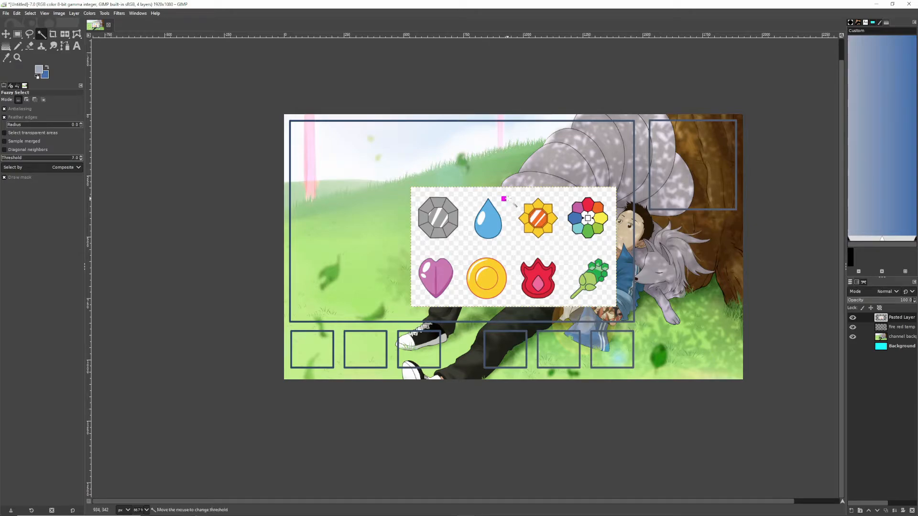
- Fuzzy-select the checkered background of the pasted badge layer, delete it, and clear the selection
{"action": "left_click_drag", "start_coordinate": [512, 203], "coordinate": [406, 205]}
{"action": "key", "text": "Delete"}
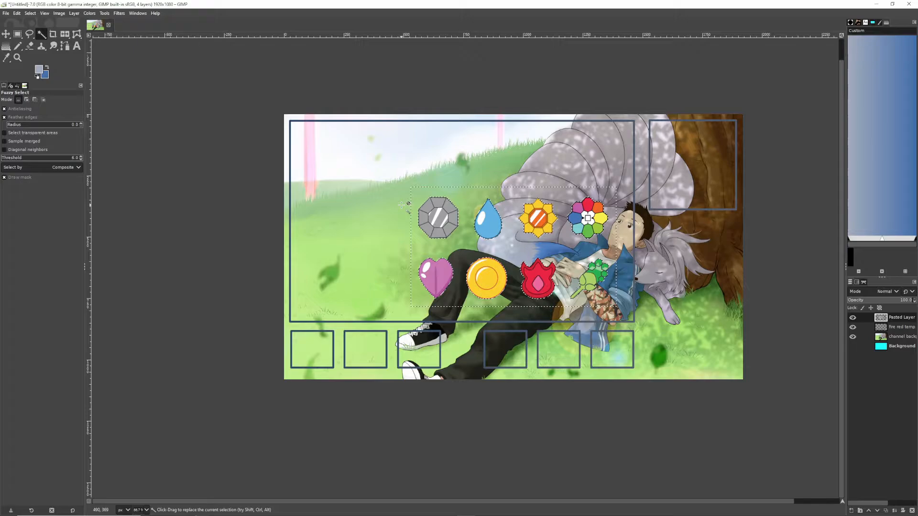
{"action": "key", "text": "shift+ctrl+a"}
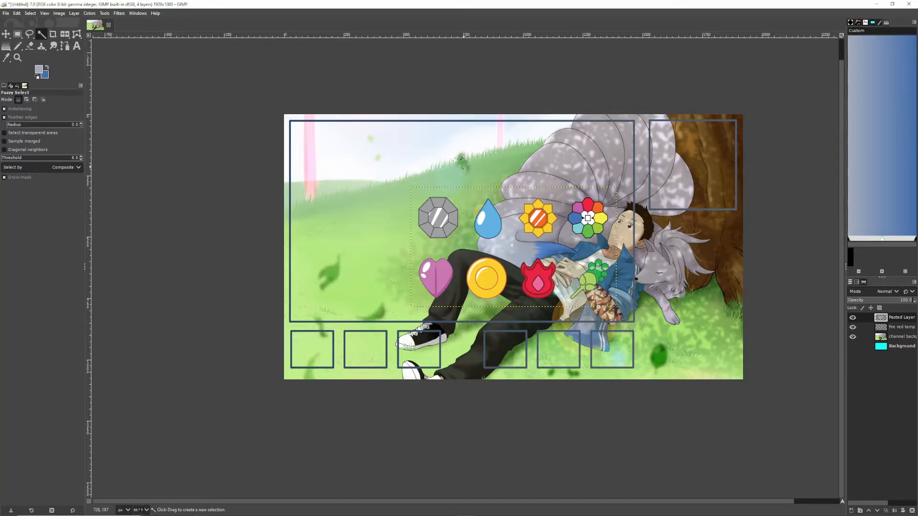
{"action": "left_click", "coordinate": [30, 14]}
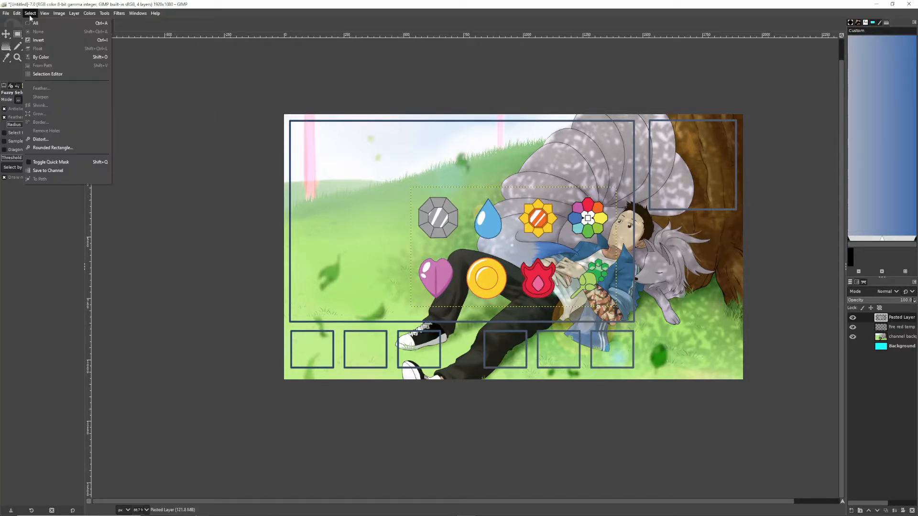
{"action": "left_click", "coordinate": [853, 319]}
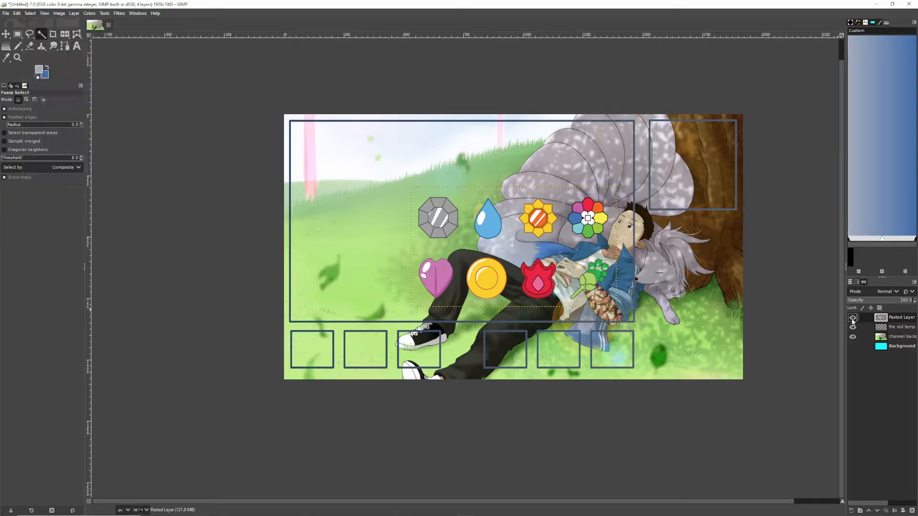
- Scale the pasted badge layer proportionally to a height of 200 px
{"action": "left_click", "coordinate": [852, 319]}
{"action": "left_click", "coordinate": [853, 319]}
{"action": "right_click", "coordinate": [884, 319]}
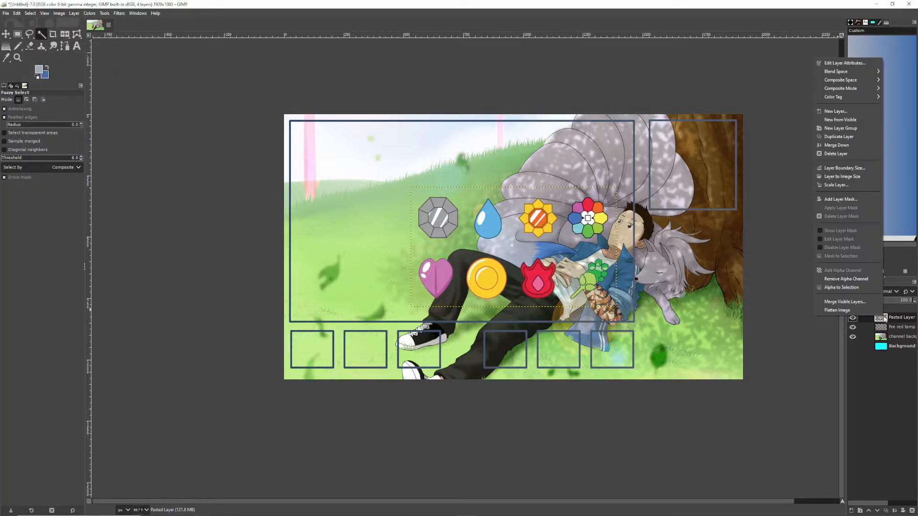
{"action": "left_click", "coordinate": [834, 186]}
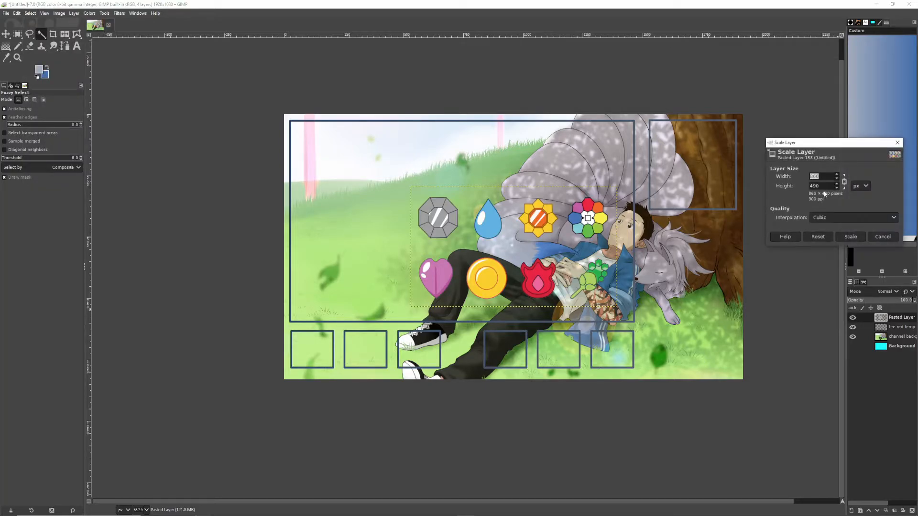
{"action": "key", "text": "Tab"}
{"action": "type", "text": "200"}
{"action": "key", "text": "Return"}
- Move the badge layer onto the grass in the picture's lower-right corner, beside the team boxes
{"action": "key", "text": "m"}
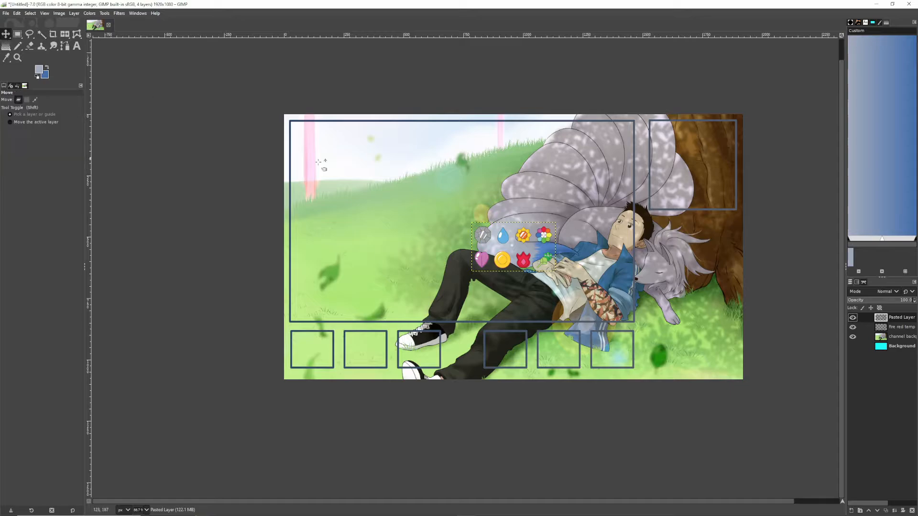
{"action": "left_click_drag", "start_coordinate": [490, 239], "coordinate": [669, 340]}
{"action": "scroll", "coordinate": [580, 382], "scroll_direction": "up", "scroll_amount": 4}
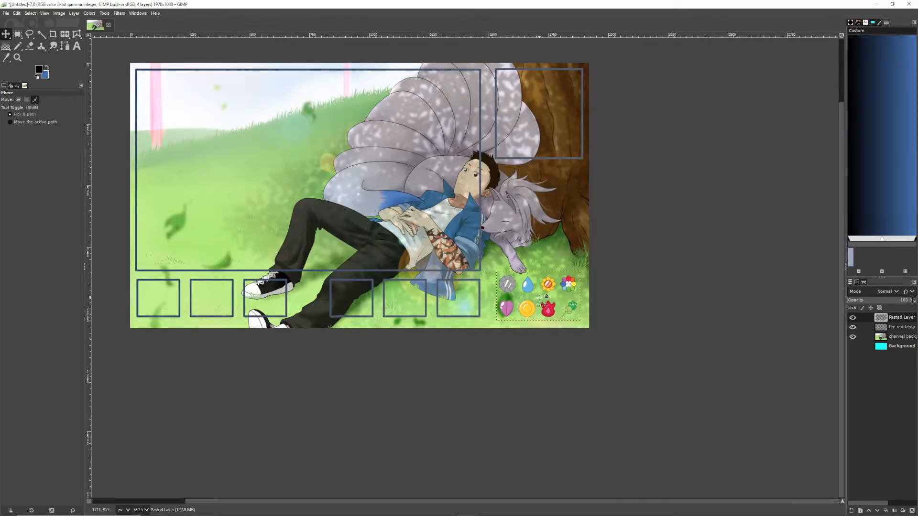
- Select the badge shapes from the pasted layer's alpha and stroke them with a 3 px solid black line
{"action": "scroll", "coordinate": [544, 302], "scroll_direction": "up", "scroll_amount": 1}
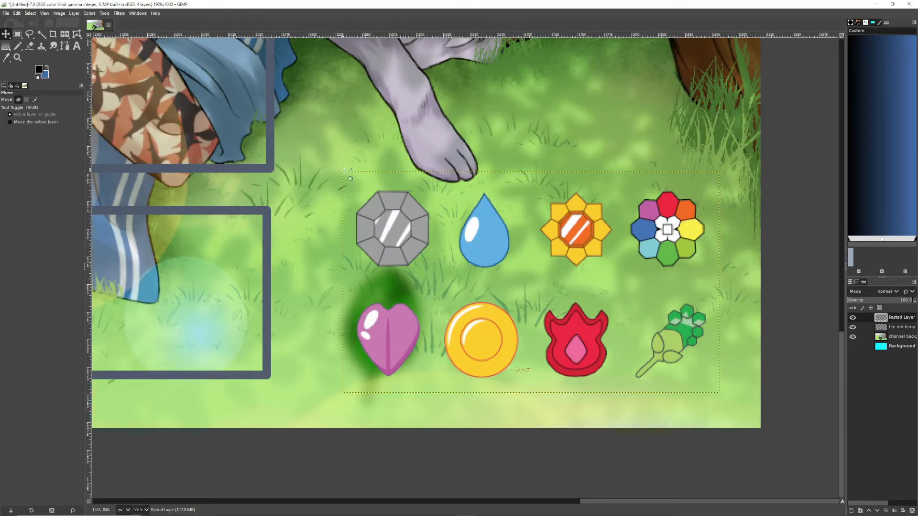
{"action": "right_click", "coordinate": [886, 319]}
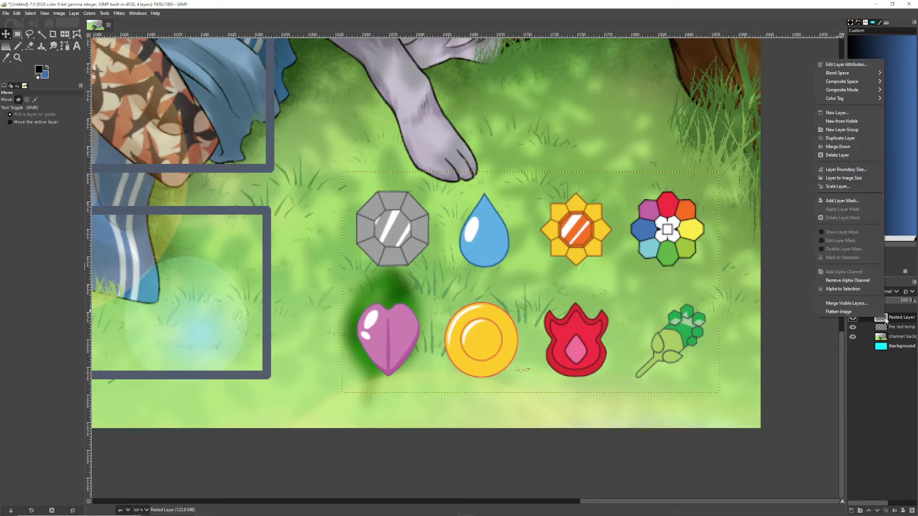
{"action": "left_click", "coordinate": [853, 289]}
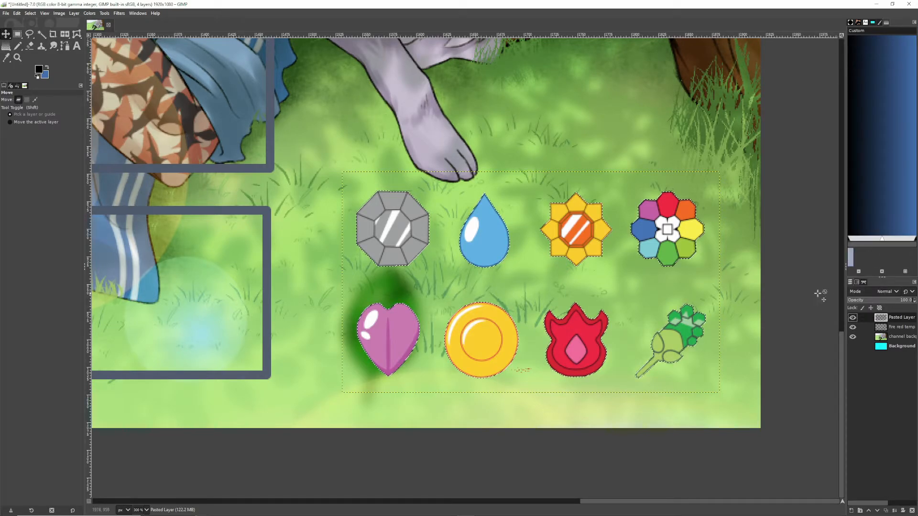
{"action": "right_click", "coordinate": [593, 229]}
{"action": "mouse_move", "coordinate": [598, 237]}
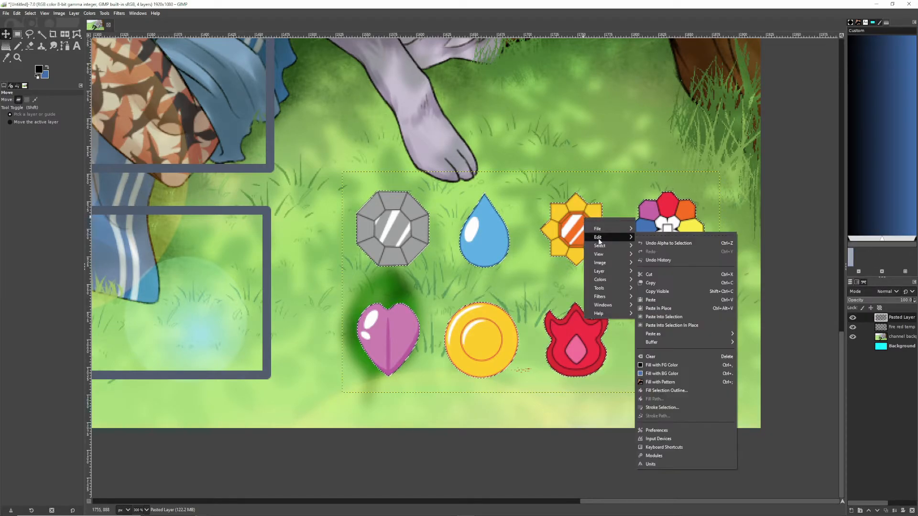
{"action": "left_click", "coordinate": [660, 408]}
{"action": "mouse_move", "coordinate": [598, 348]}
{"action": "left_mouse_down"}
{"action": "mouse_move", "coordinate": [425, 239]}
{"action": "mouse_move", "coordinate": [421, 224]}
{"action": "left_mouse_up"}
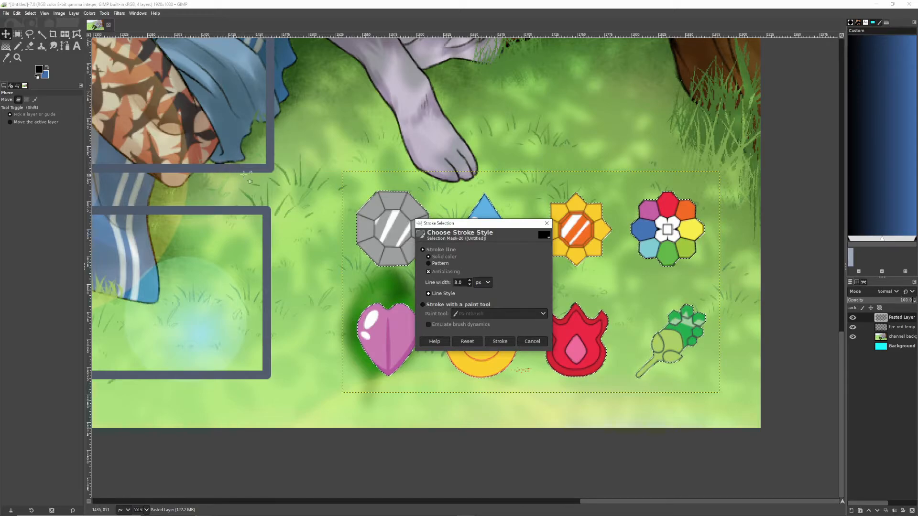
{"action": "left_click", "coordinate": [470, 285]}
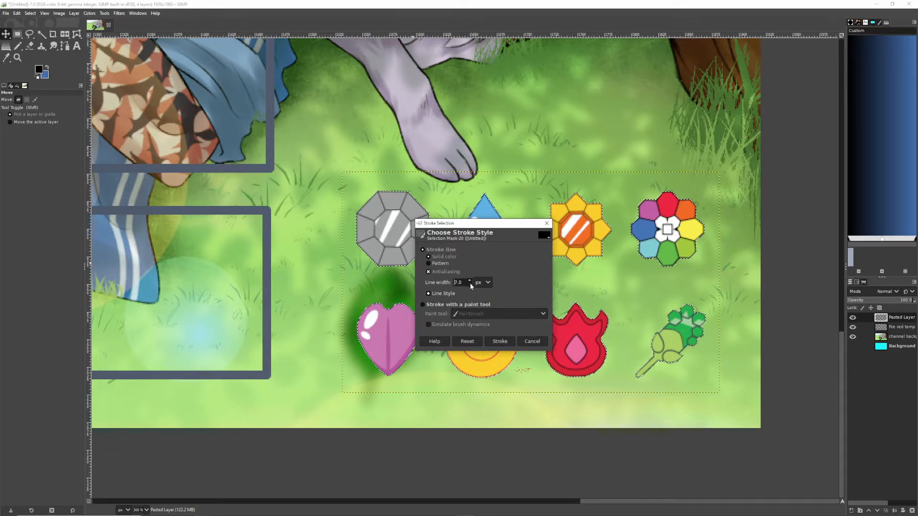
{"action": "left_click", "coordinate": [470, 285]}
{"action": "left_click", "coordinate": [470, 284]}
{"action": "left_click", "coordinate": [470, 284]}
{"action": "left_click", "coordinate": [470, 284]}
{"action": "left_click", "coordinate": [499, 341]}
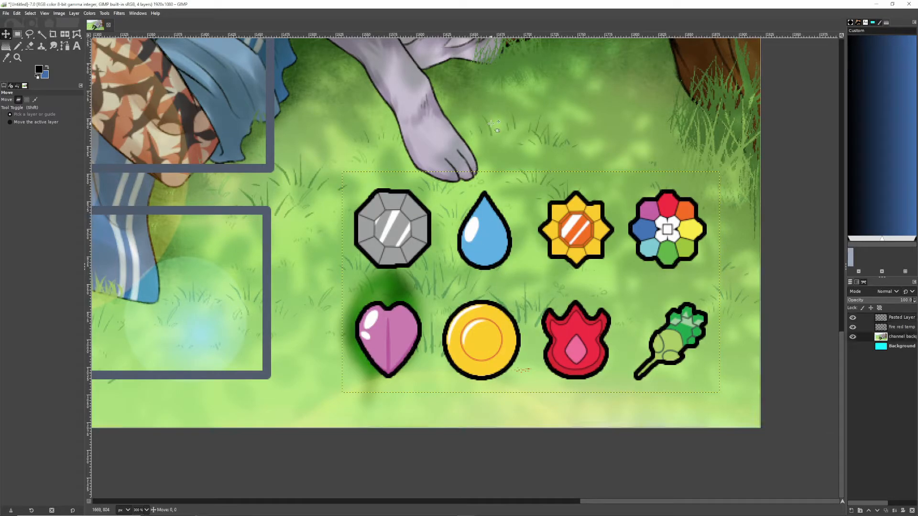
- Clear the selection around the outlined badges
{"action": "key", "text": "1"}
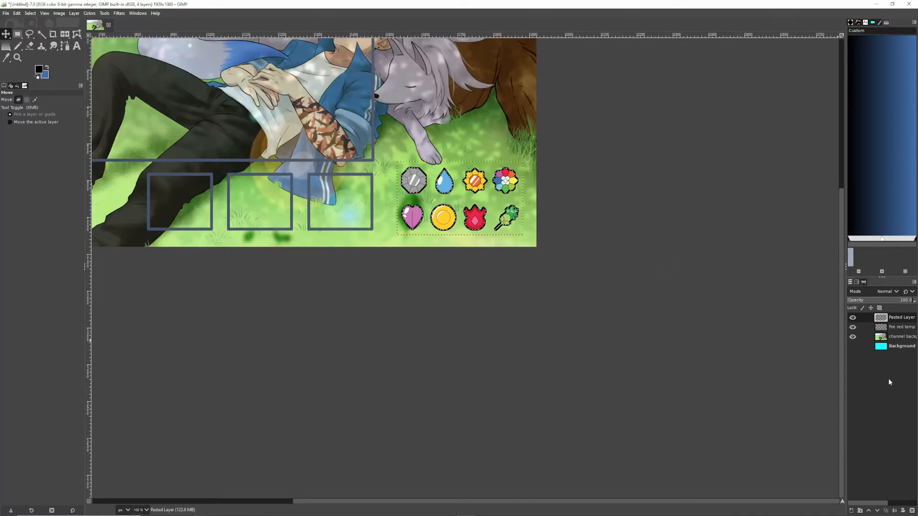
{"action": "left_click", "coordinate": [30, 13]}
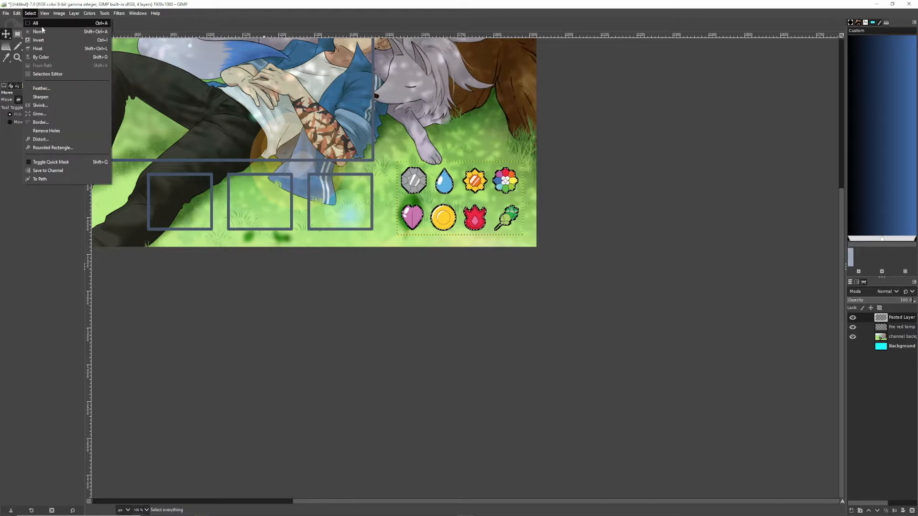
{"action": "left_click", "coordinate": [42, 30]}
{"action": "scroll", "coordinate": [254, 188], "scroll_direction": "down", "scroll_amount": 4}
{"action": "scroll", "coordinate": [234, 158], "scroll_direction": "up", "scroll_amount": 3}
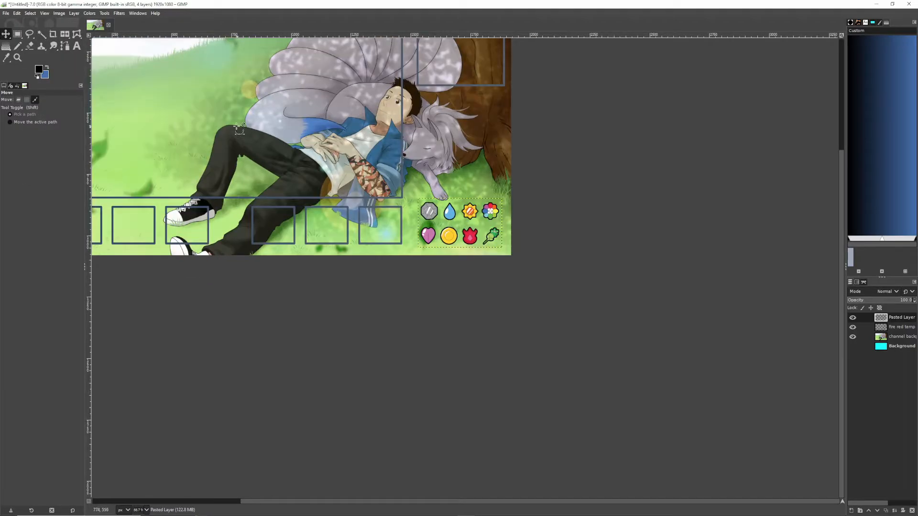
{"action": "scroll", "coordinate": [279, 234], "scroll_direction": "up", "scroll_amount": 3}
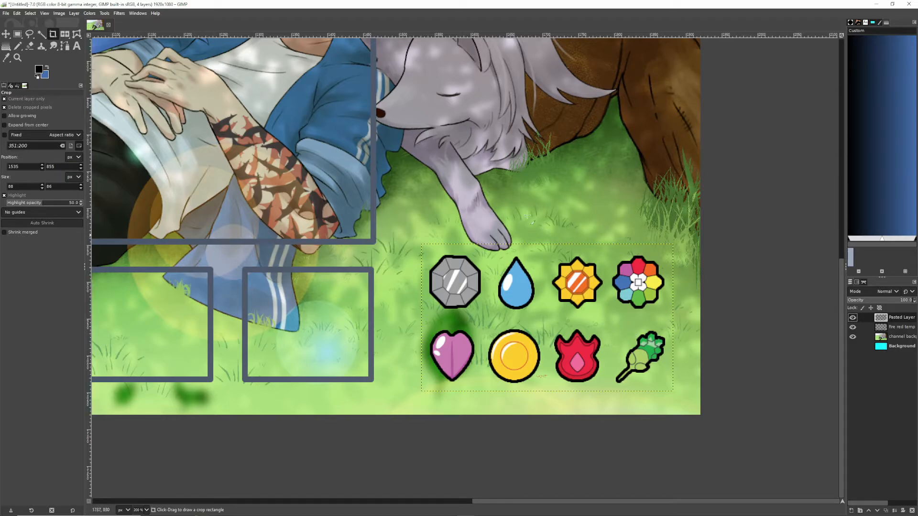
- Copy the badge layer and paste it as eight additional layers, one for each badge
{"action": "key", "text": "ctrl+c"}
{"action": "key", "text": "ctrl+v"}
{"action": "left_click", "coordinate": [851, 511]}
{"action": "key", "text": "ctrl+v"}
{"action": "left_click", "coordinate": [851, 510]}
{"action": "key", "text": "ctrl+v"}
{"action": "left_click", "coordinate": [851, 510]}
{"action": "key", "text": "ctrl+v"}
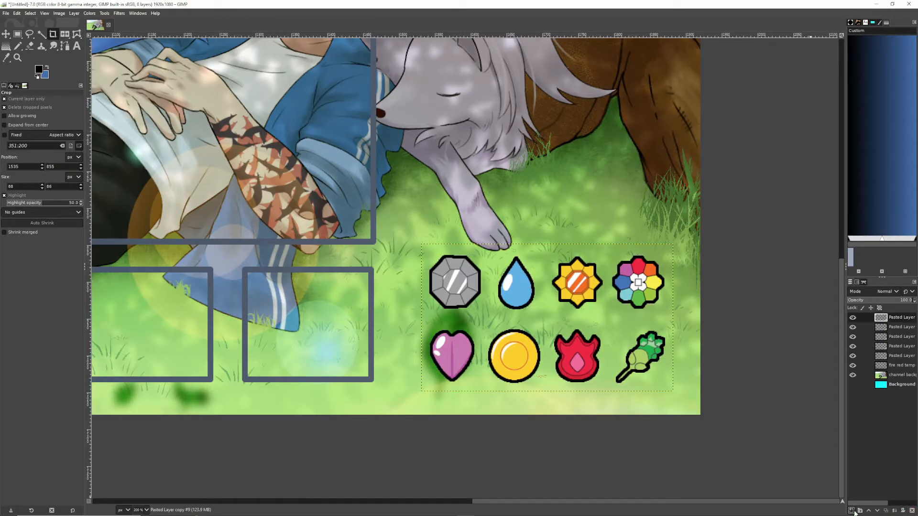
{"action": "left_click", "coordinate": [851, 511]}
{"action": "key", "text": "ctrl+v"}
{"action": "left_click", "coordinate": [851, 511]}
{"action": "key", "text": "ctrl+v"}
{"action": "left_click", "coordinate": [851, 510]}
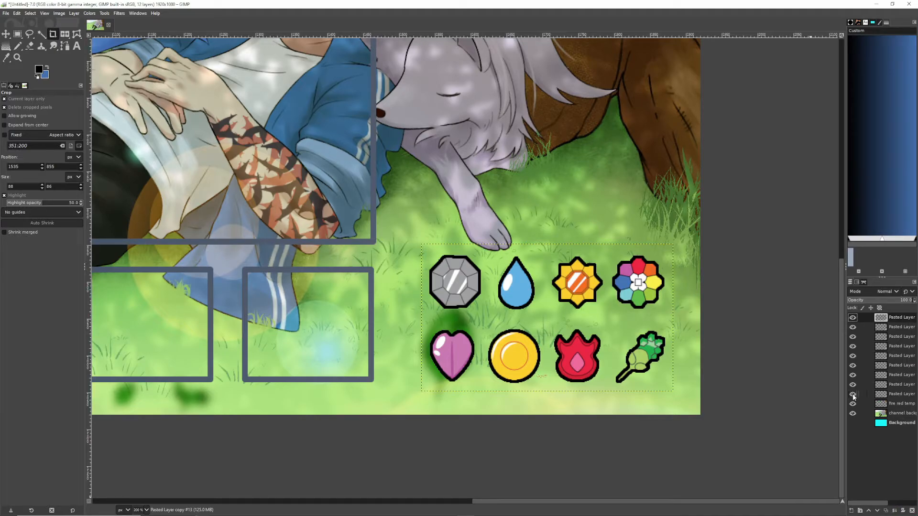
- Show only the lowest badge copy and crop that layer to the grey octagonal badge, about 88 × 86 px
{"action": "left_click", "coordinate": [853, 386], "text": "shift"}
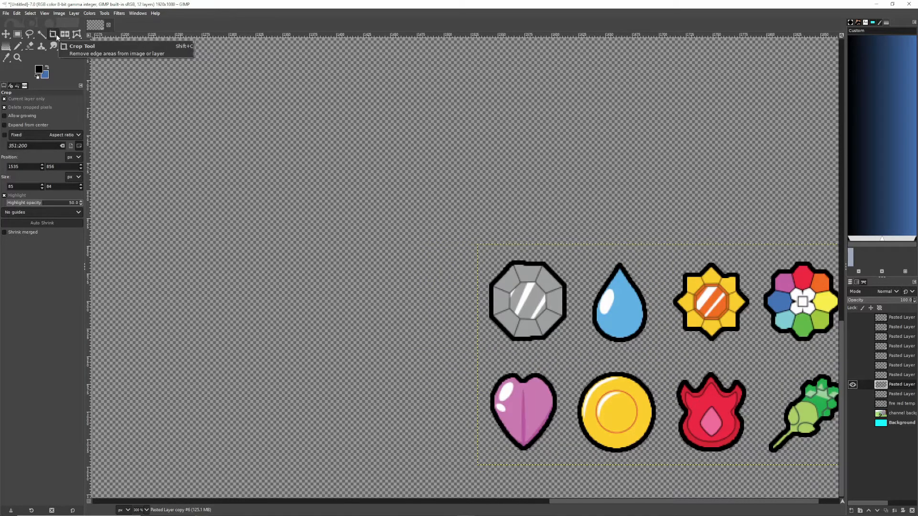
{"action": "left_click", "coordinate": [53, 34]}
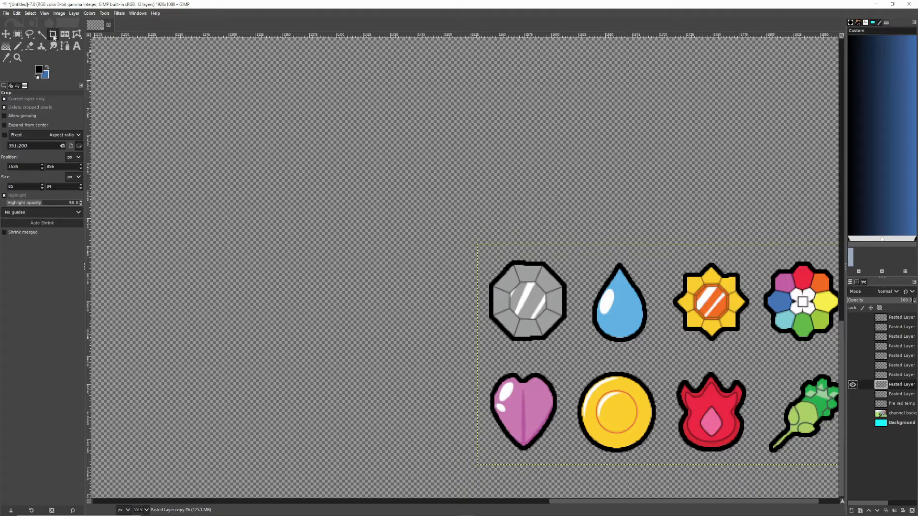
{"action": "scroll", "coordinate": [509, 278], "scroll_direction": "up", "scroll_amount": 3}
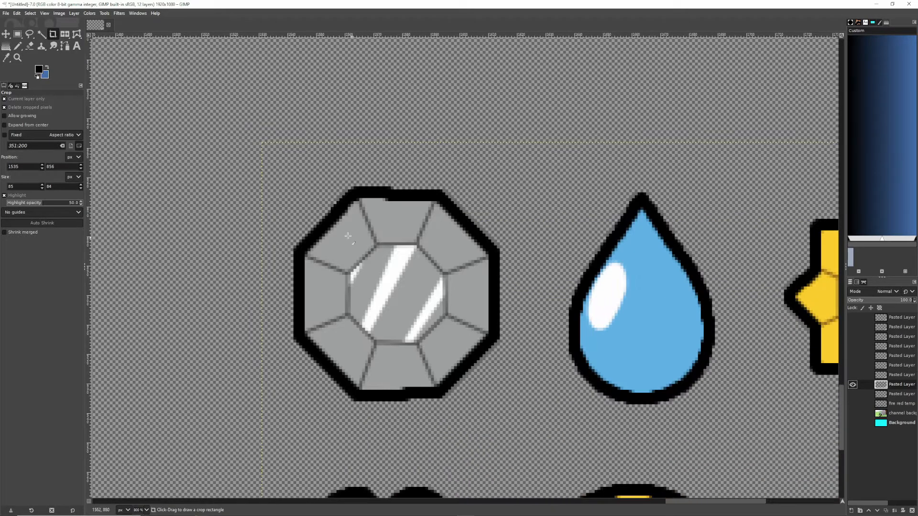
{"action": "left_click_drag", "start_coordinate": [267, 165], "coordinate": [521, 419]}
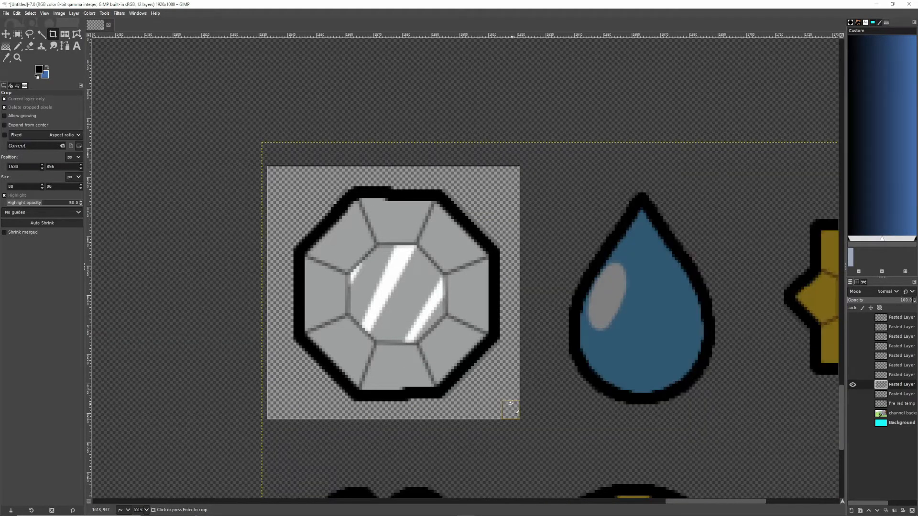
{"action": "key", "text": "Return"}
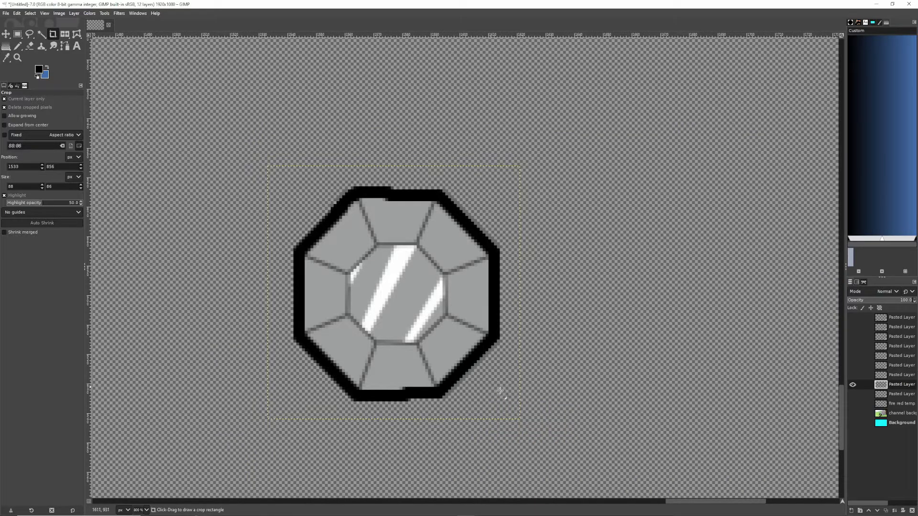
- Show the eight individually cropped badge layers together, each in its place in the two-row badge grid
{"action": "left_click", "coordinate": [853, 374]}
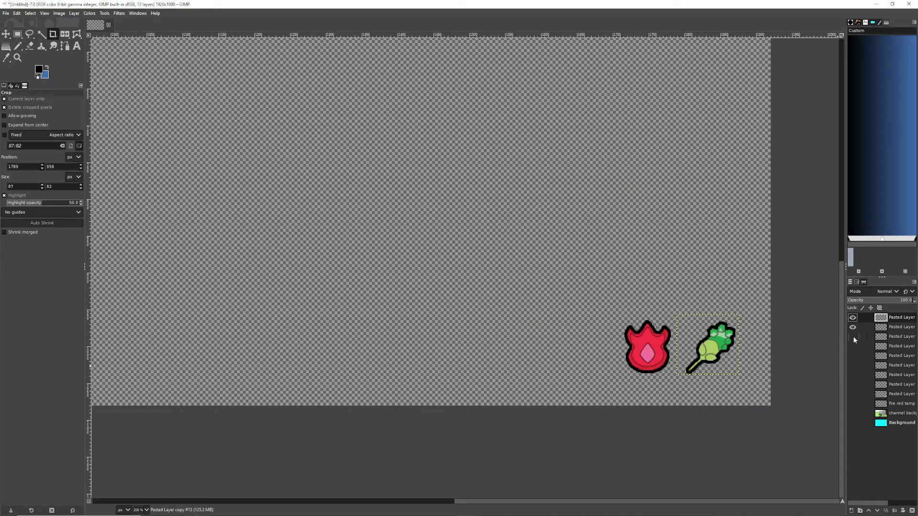
{"action": "left_click", "coordinate": [853, 337]}
{"action": "left_click", "coordinate": [853, 346]}
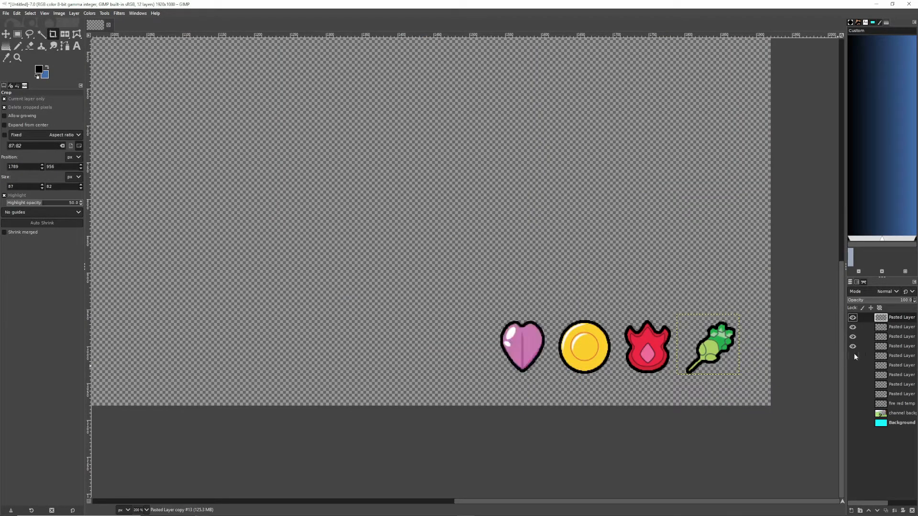
{"action": "left_click", "coordinate": [853, 356]}
{"action": "left_click", "coordinate": [853, 365]}
{"action": "left_click", "coordinate": [853, 374]}
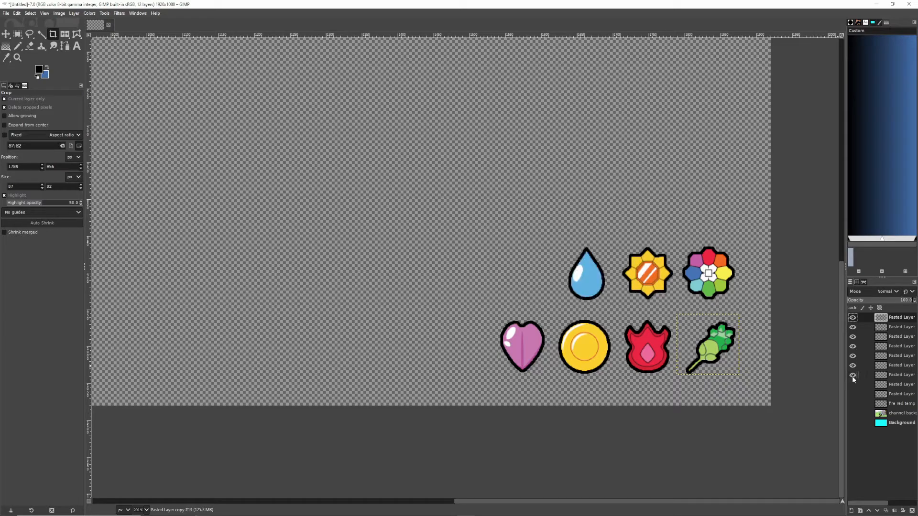
{"action": "left_click", "coordinate": [853, 385]}
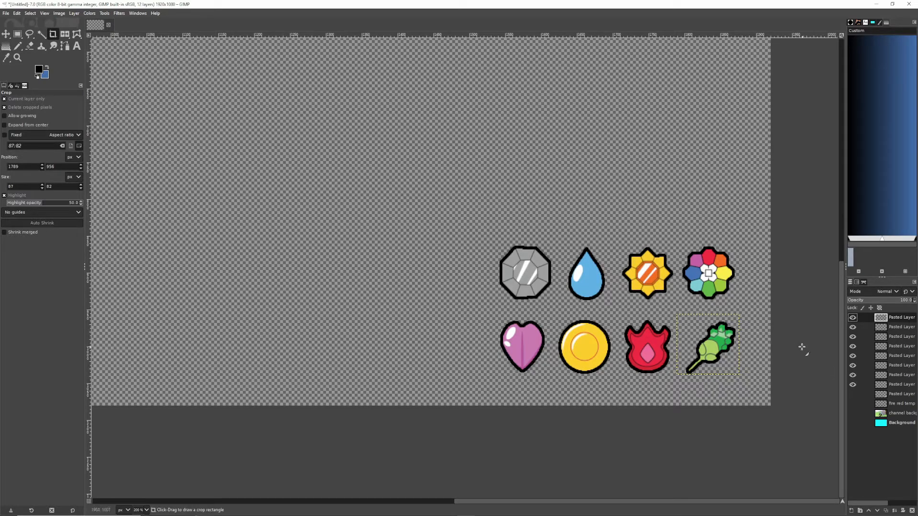
- Hide the separate badge copies and show only the original pasted layer that holds all eight badges
{"action": "key", "text": "shift+b"}
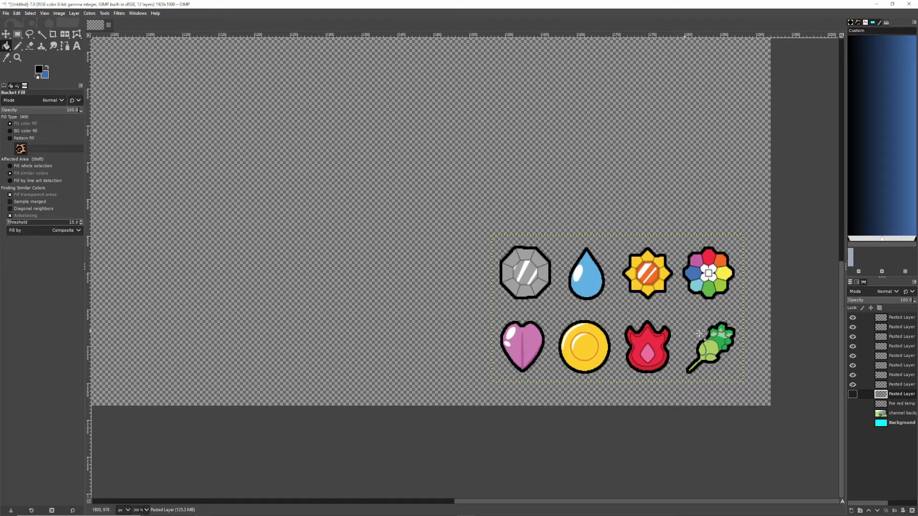
{"action": "left_click", "coordinate": [853, 385], "text": "shift"}
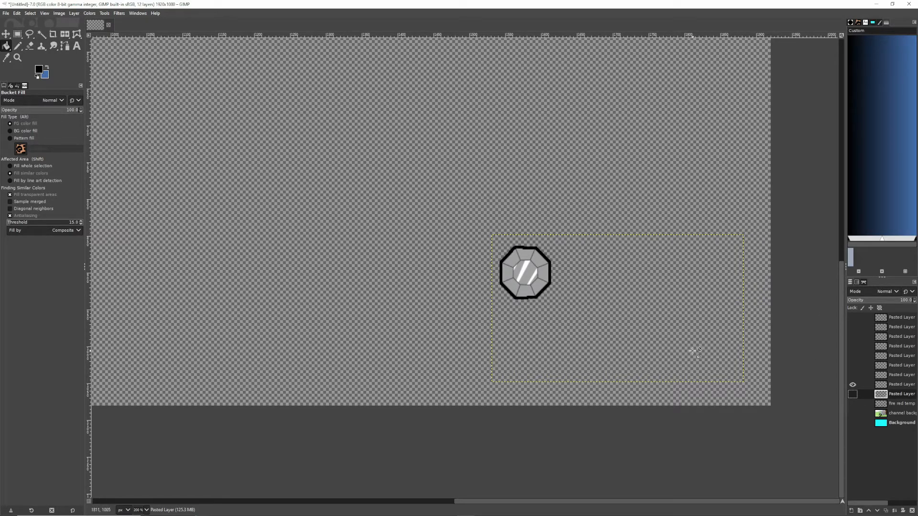
{"action": "left_click", "coordinate": [853, 394], "text": "shift"}
{"action": "left_click", "coordinate": [853, 395]}
{"action": "left_click", "coordinate": [853, 394]}
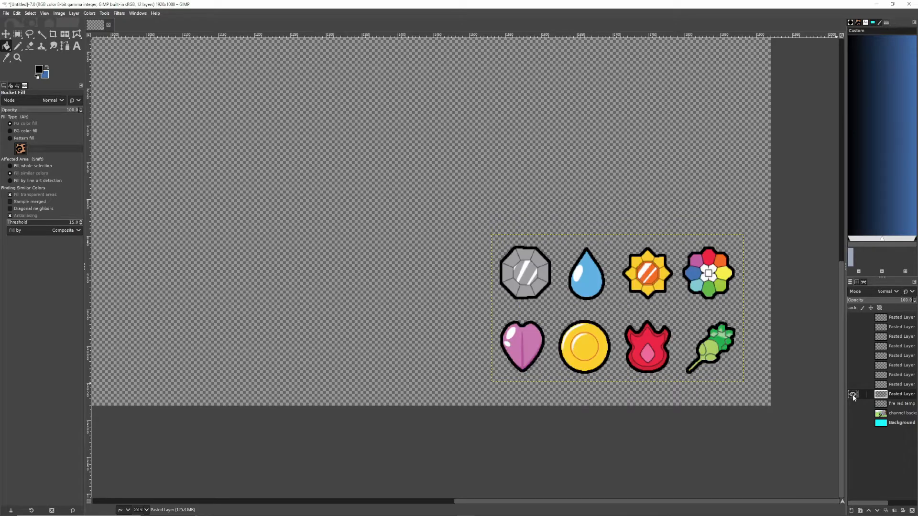
{"action": "left_click", "coordinate": [853, 395]}
{"action": "left_click", "coordinate": [853, 394]}
- Select the badge shapes from the original layer's alpha and paint them solid black with a 1715 px pencil
{"action": "right_click", "coordinate": [880, 396]}
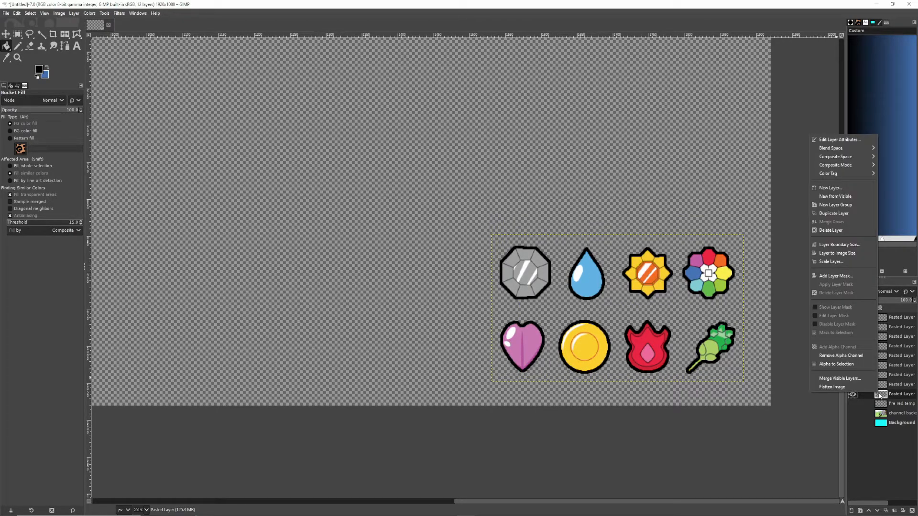
{"action": "left_click", "coordinate": [839, 363]}
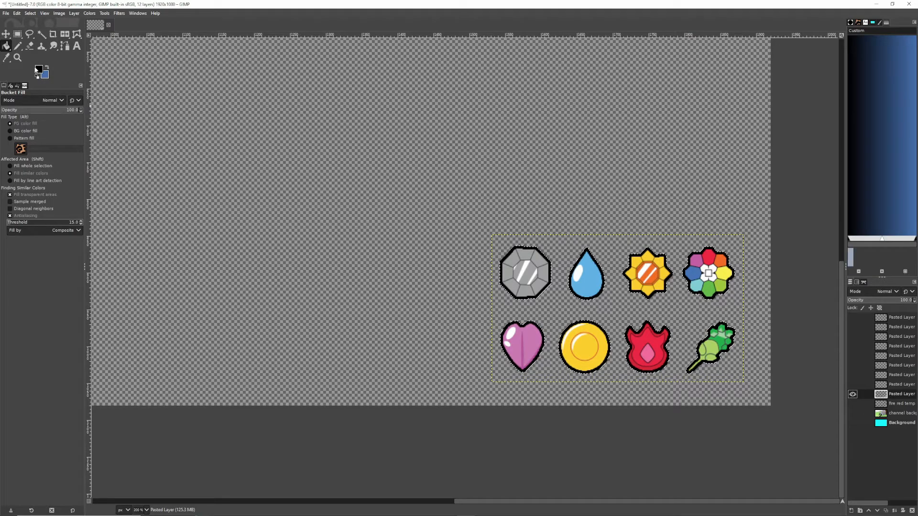
{"action": "left_click", "coordinate": [19, 44]}
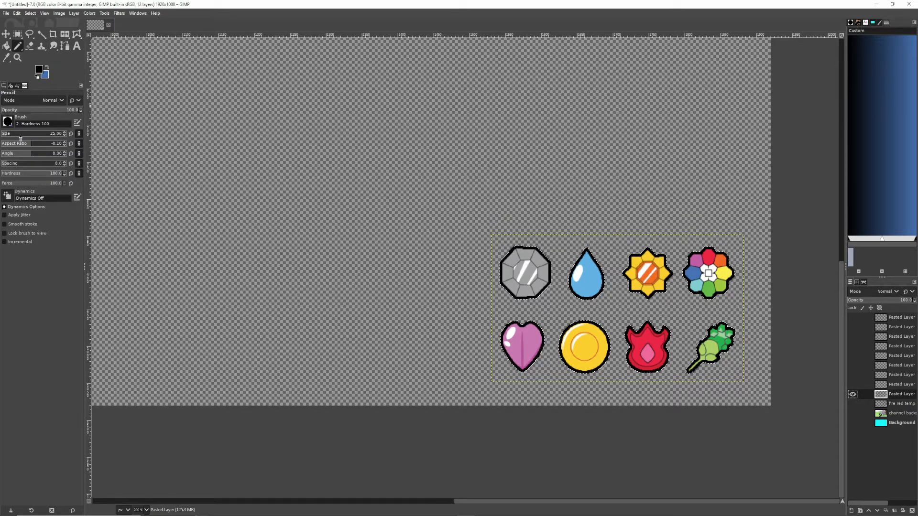
{"action": "left_click", "coordinate": [455, 262]}
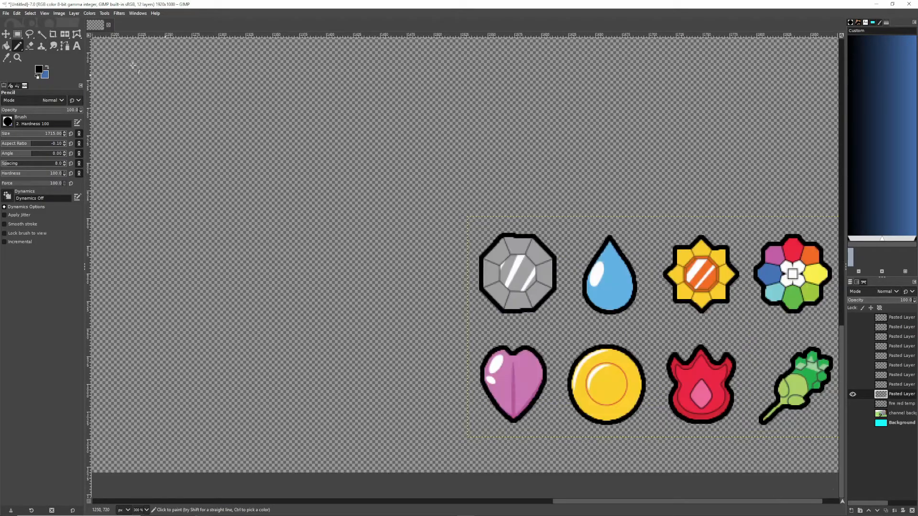
- Clear the water-drop badge's blue fill with a fuzzy selection and erase its white highlight with a 17 px eraser
{"action": "left_click", "coordinate": [41, 34]}
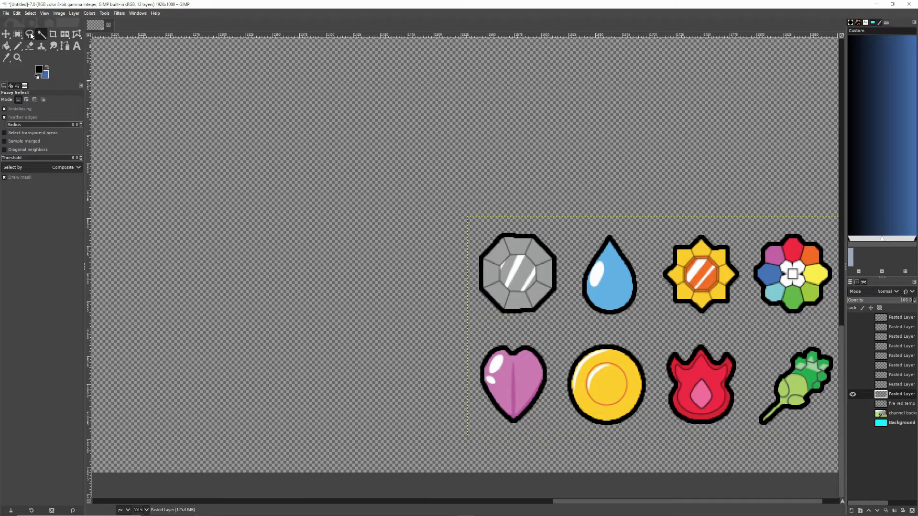
{"action": "left_click_drag", "start_coordinate": [618, 277], "coordinate": [533, 317]}
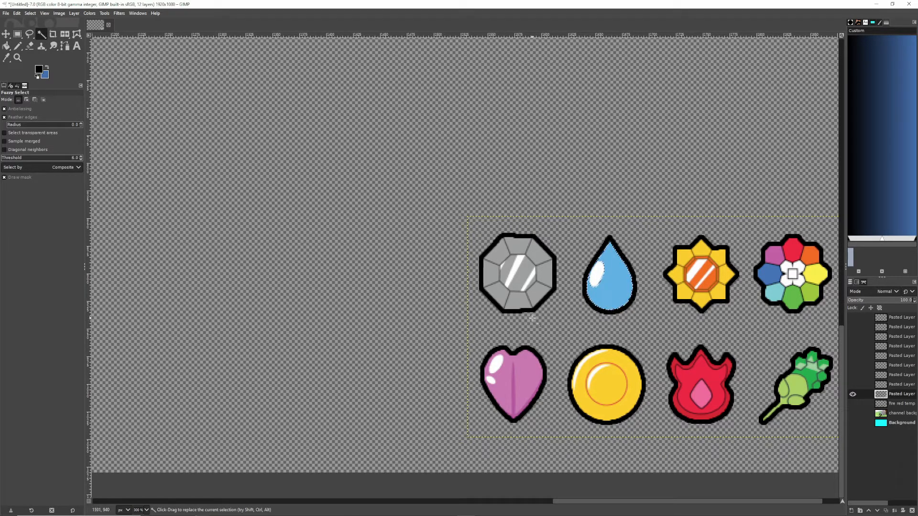
{"action": "left_click", "coordinate": [30, 46]}
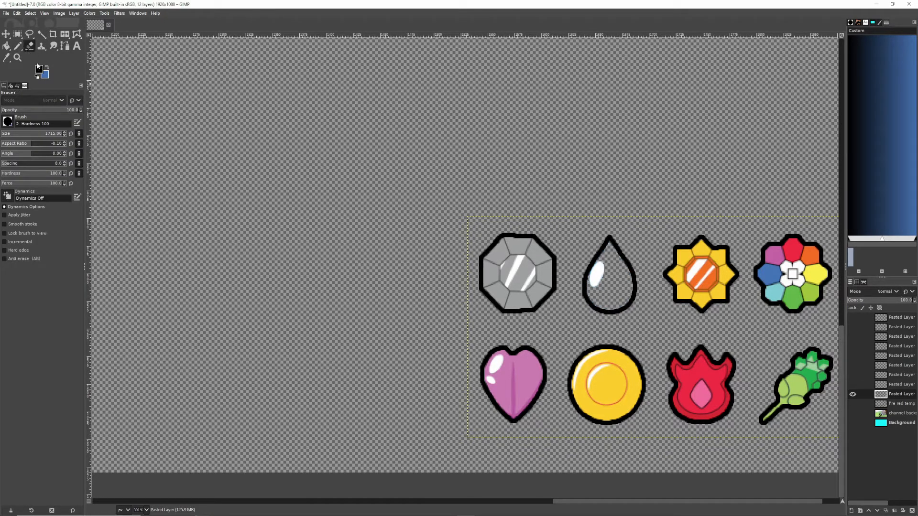
{"action": "left_click_drag", "start_coordinate": [40, 133], "coordinate": [5, 137]}
{"action": "left_click_drag", "start_coordinate": [598, 271], "coordinate": [599, 276]}
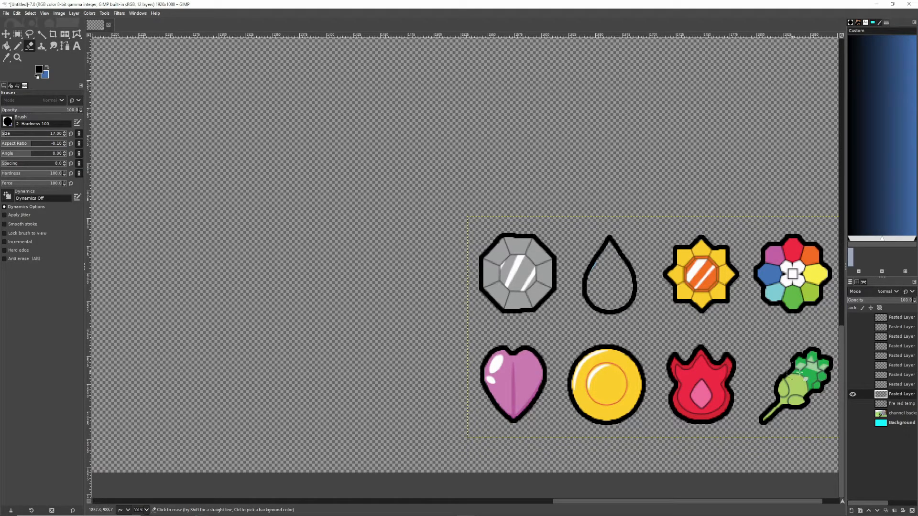
{"action": "left_click", "coordinate": [853, 375]}
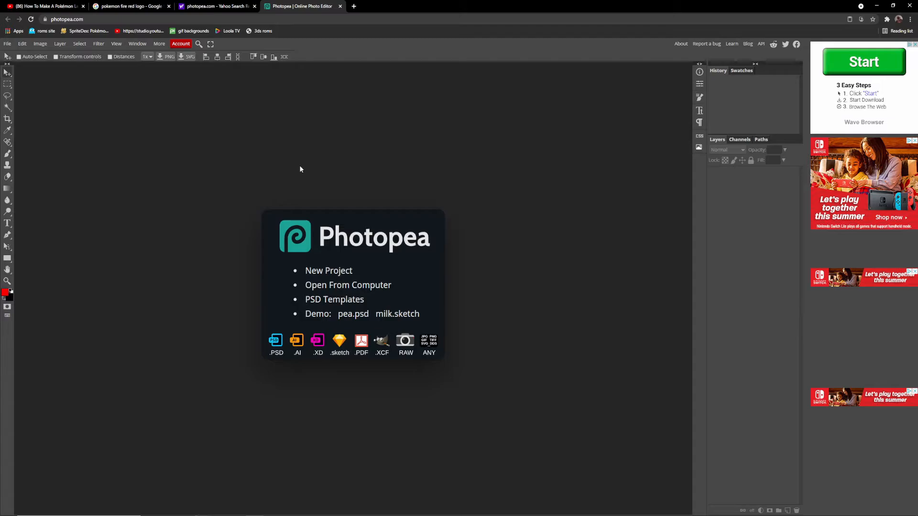
- Switch to Photopea, create a new project with a white background and add a large text box reading "Fire Red"
{"action": "left_click", "coordinate": [319, 275]}
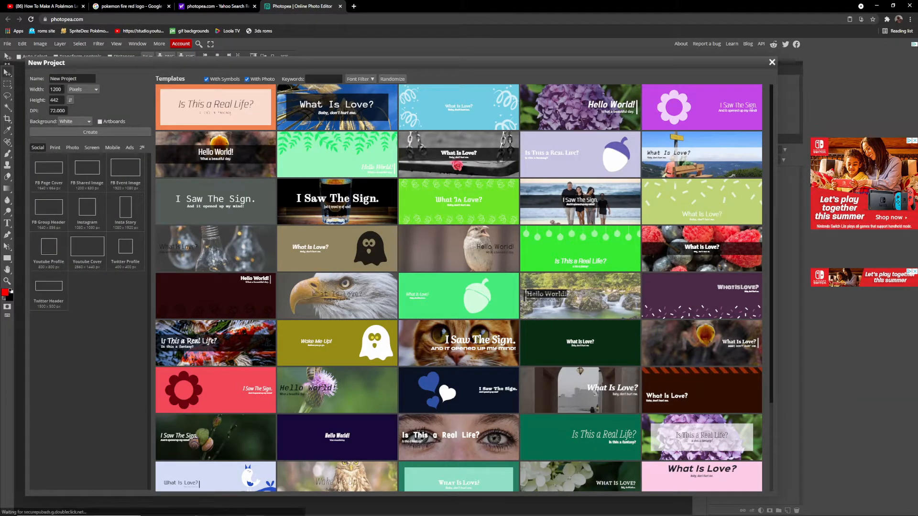
{"action": "left_click", "coordinate": [87, 133]}
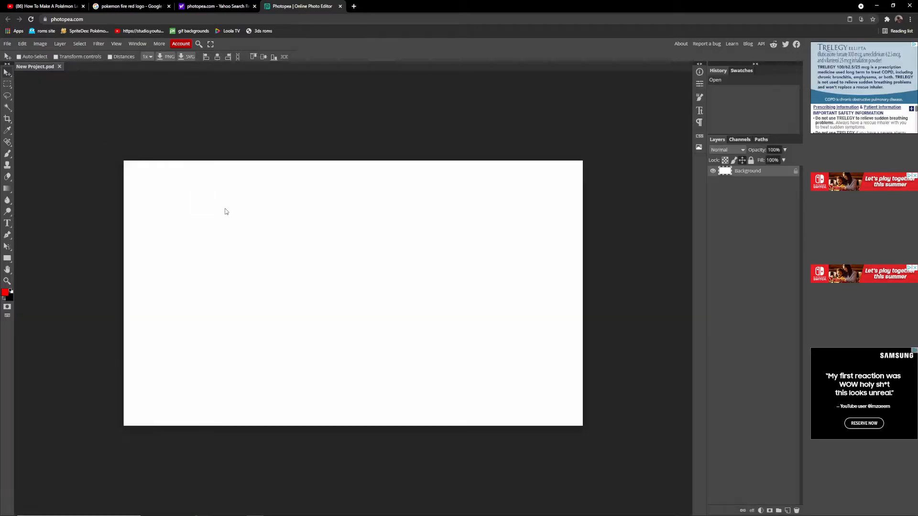
{"action": "left_click", "coordinate": [8, 226]}
{"action": "left_click_drag", "start_coordinate": [233, 215], "coordinate": [542, 357]}
{"action": "type", "text": "Fire Red"}
- Set the Fire Red text to 150 px in the Distant Galaxy font
{"action": "key", "text": "ctrl+a"}
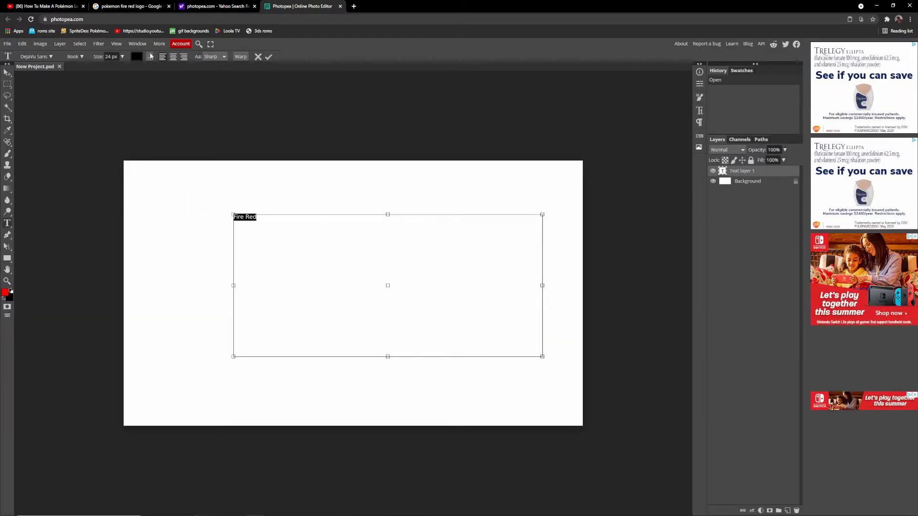
{"action": "left_click_drag", "start_coordinate": [122, 58], "coordinate": [150, 69]}
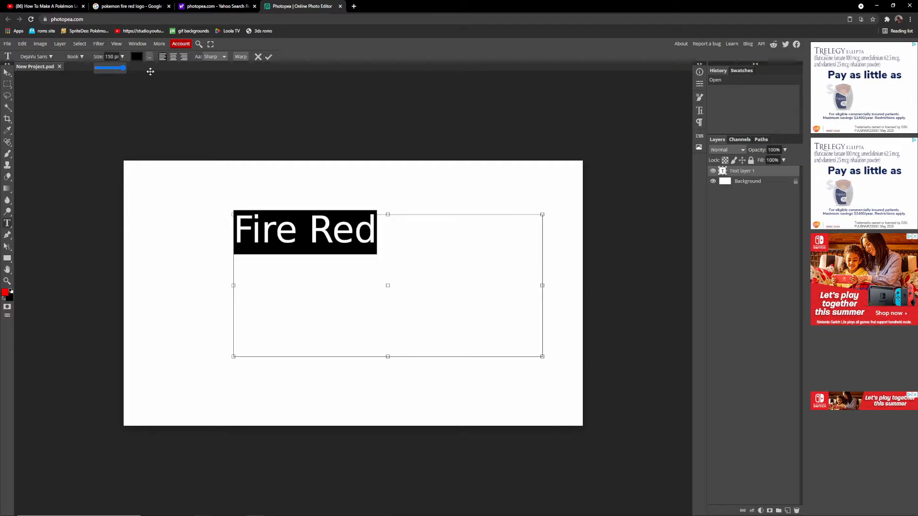
{"action": "left_click", "coordinate": [36, 56]}
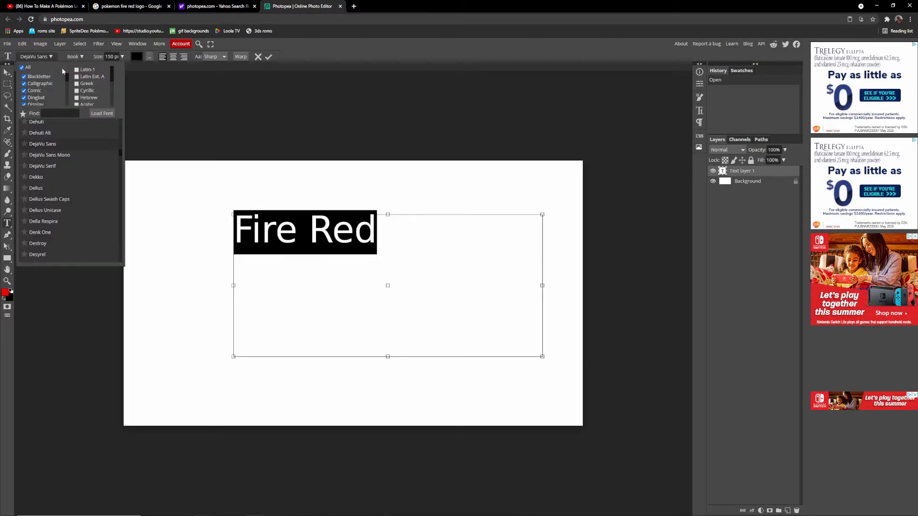
{"action": "scroll", "coordinate": [45, 126], "scroll_direction": "down", "scroll_amount": 4}
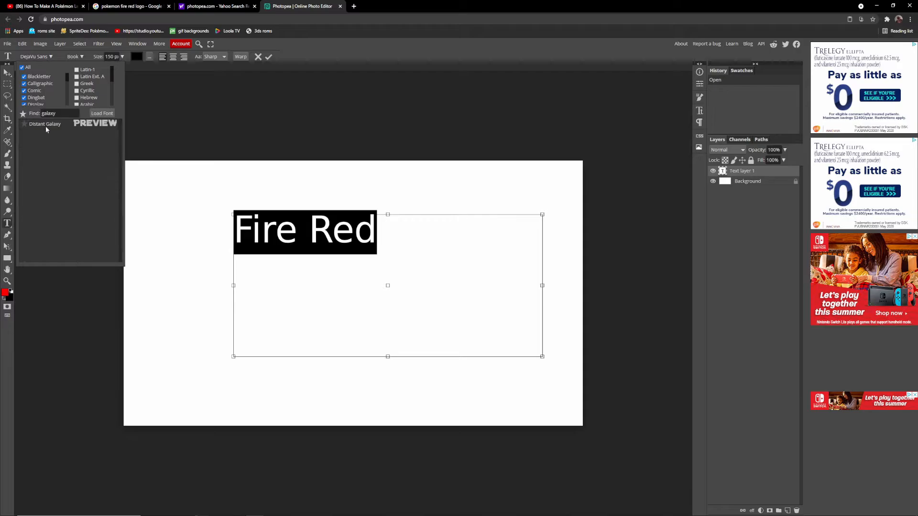
{"action": "left_click", "coordinate": [45, 126]}
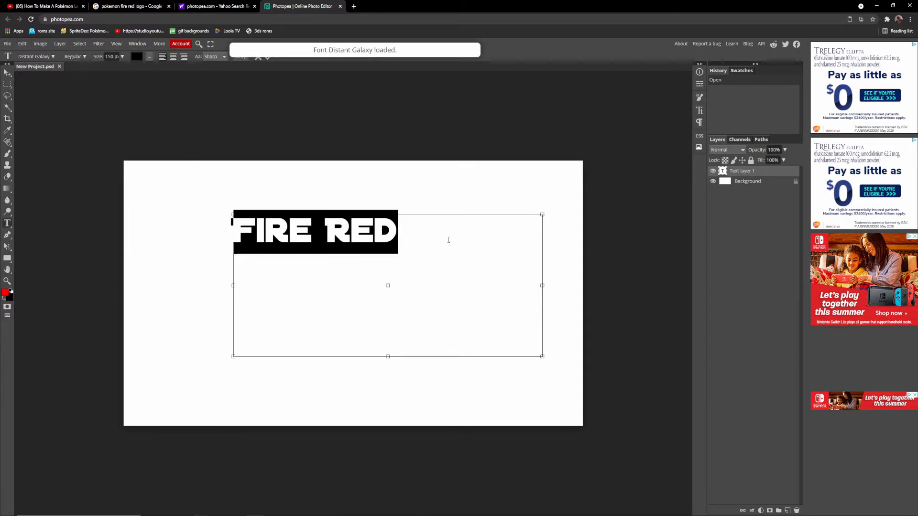
- Delete the white background layer and give the Fire Red text a Bevel and Emboss, a Stroke and a red Color Overlay
{"action": "right_click", "coordinate": [735, 182]}
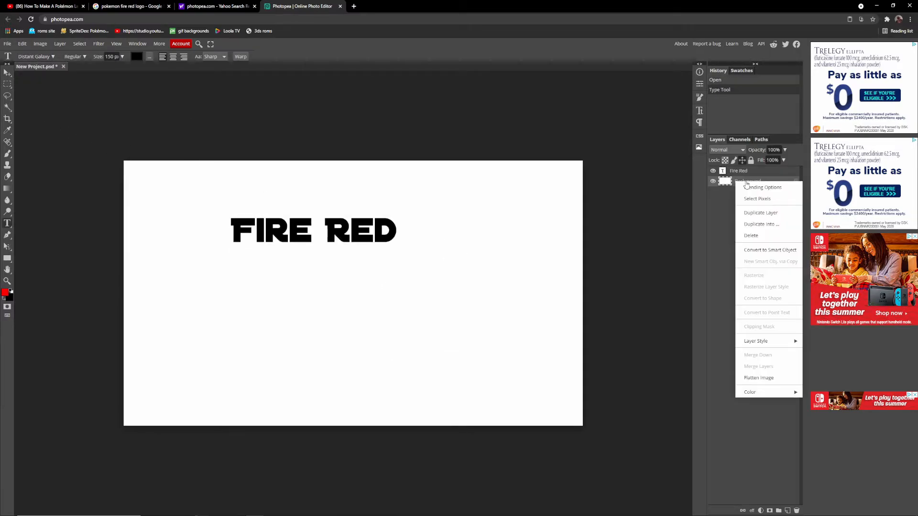
{"action": "left_click", "coordinate": [751, 236]}
{"action": "right_click", "coordinate": [732, 169]}
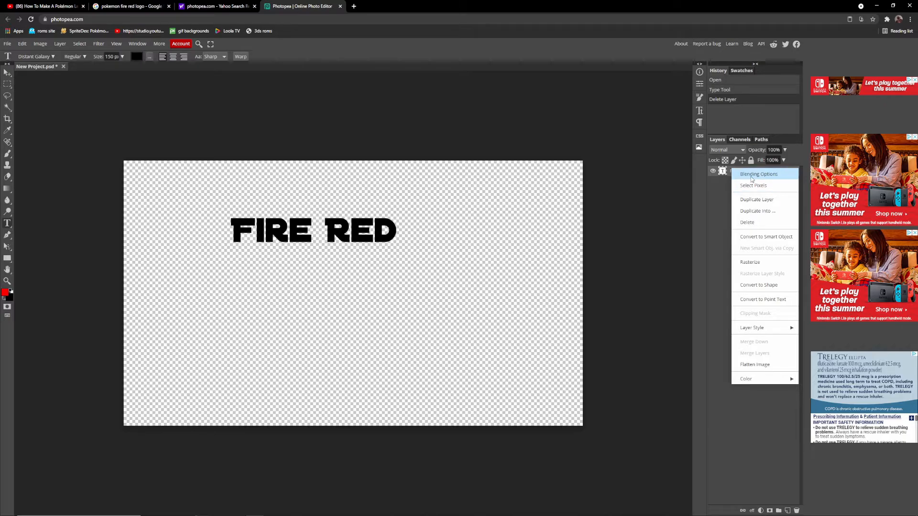
{"action": "left_click", "coordinate": [750, 177]}
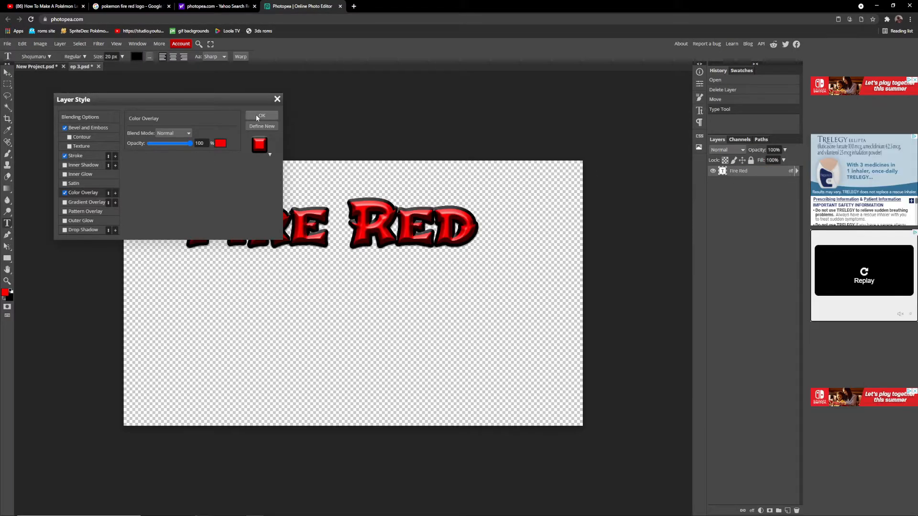
{"action": "left_click", "coordinate": [258, 114]}
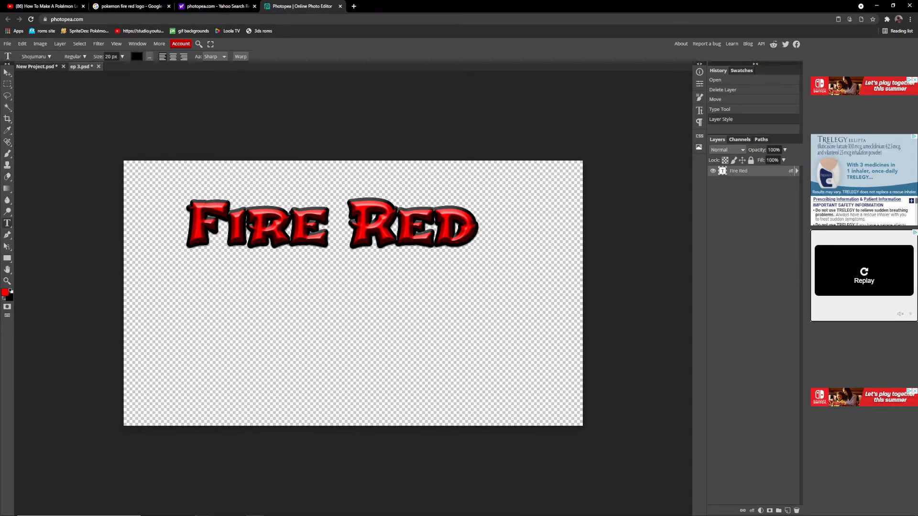
- Export the styled Fire Red lettering as a PNG with a transparent background
{"action": "left_click", "coordinate": [8, 44]}
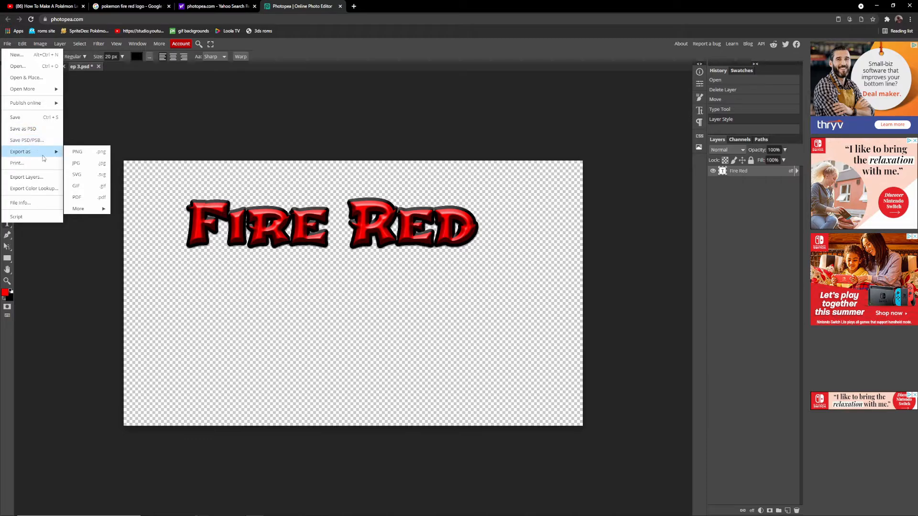
{"action": "left_click", "coordinate": [81, 152]}
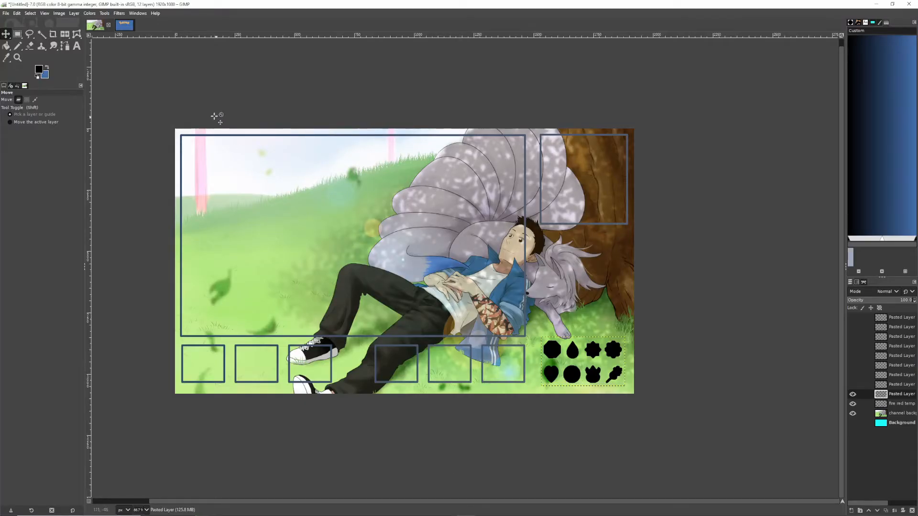
- Switch to GIMP and bring the exported ep 3 (2).png lettering into the Pokémon logo image as its own layer
{"action": "left_click", "coordinate": [124, 25]}
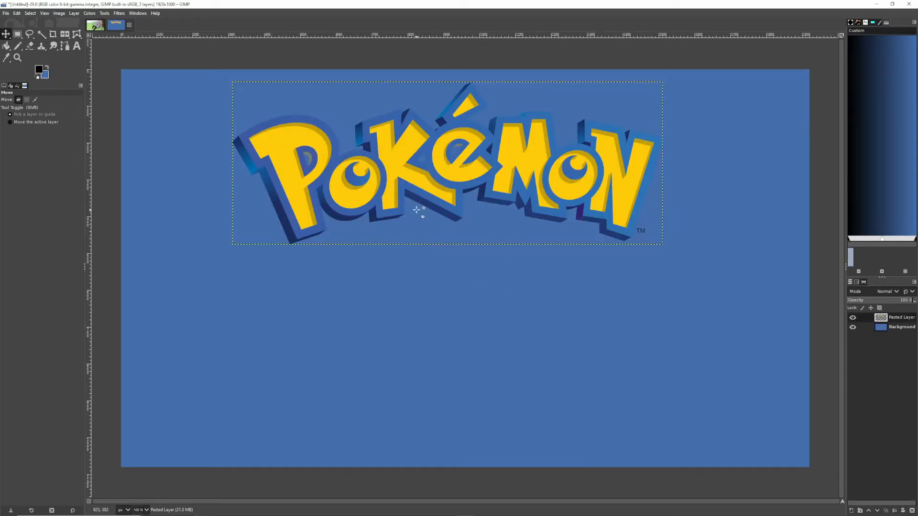
{"action": "left_click", "coordinate": [5, 14]}
{"action": "left_click", "coordinate": [28, 45]}
{"action": "double_click", "coordinate": [215, 131]}
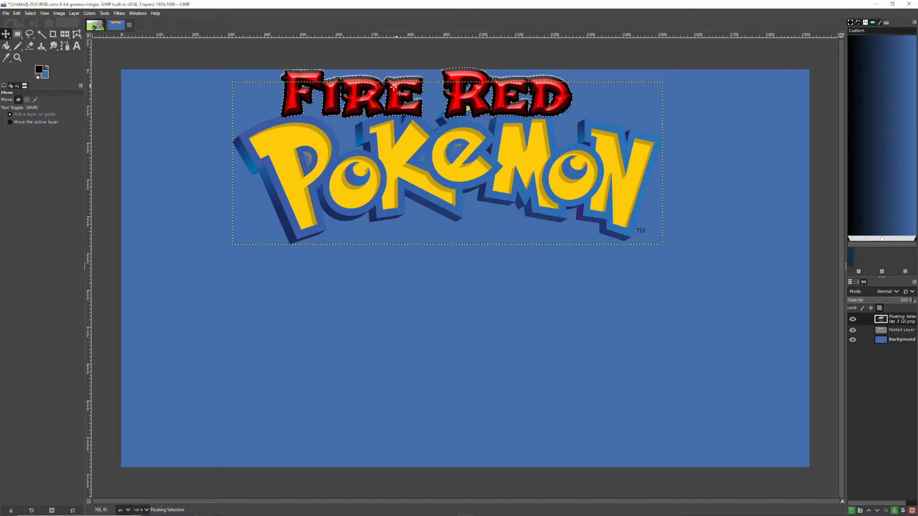
{"action": "key", "text": "shift+ctrl+n"}
- Move the Fire Red lettering directly beneath the Pokémon logo and shift the logo slightly to align the two
{"action": "left_click_drag", "start_coordinate": [394, 90], "coordinate": [424, 271]}
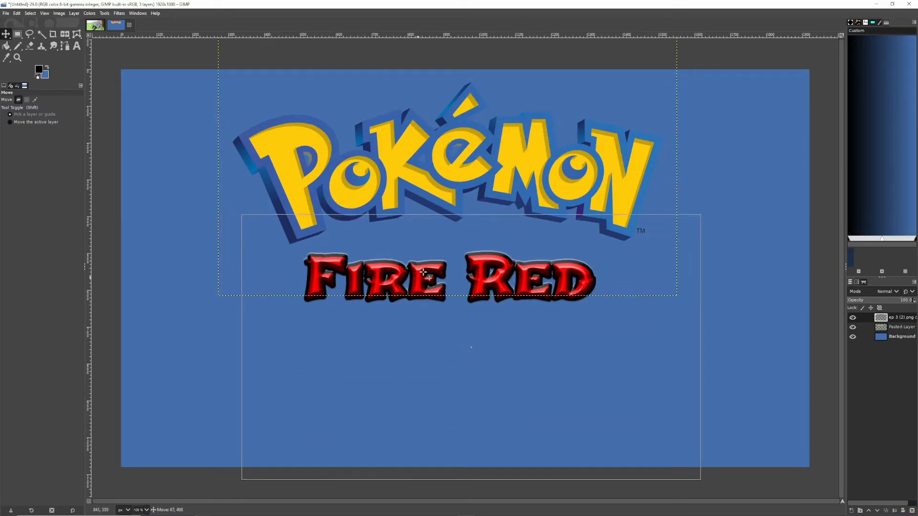
{"action": "left_click_drag", "start_coordinate": [471, 216], "coordinate": [456, 175]}
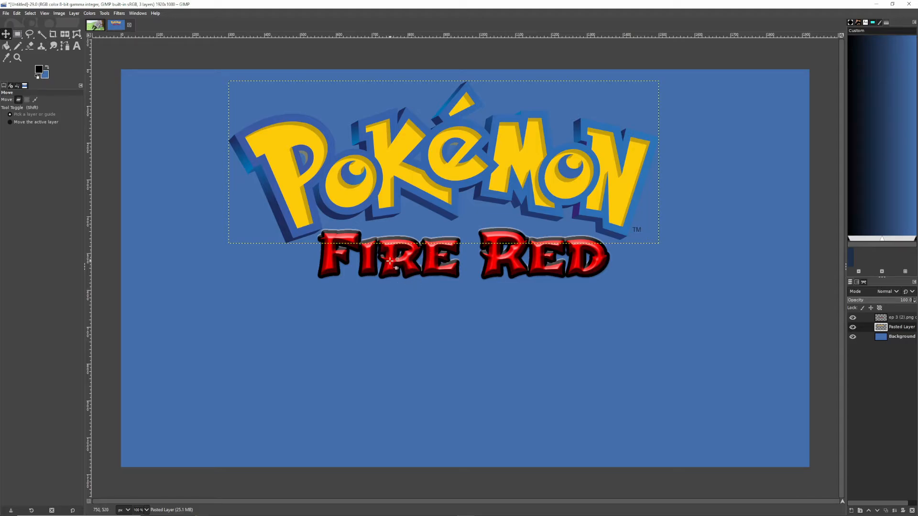
- Open Hue-Saturation on the Pokémon logo layer and shift the yellow hue to -38.4, recoloring the letters orange-red
{"action": "right_click", "coordinate": [450, 156]}
{"action": "mouse_move", "coordinate": [470, 180]}
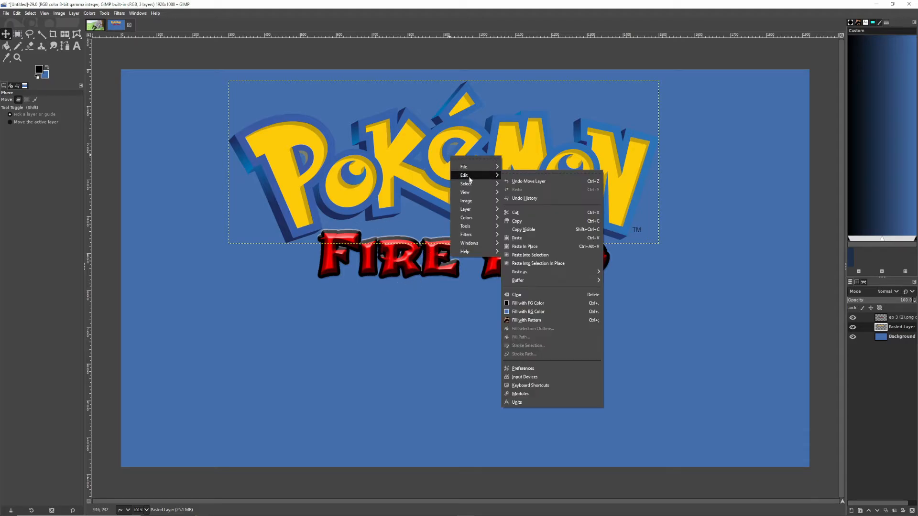
{"action": "mouse_move", "coordinate": [471, 218]}
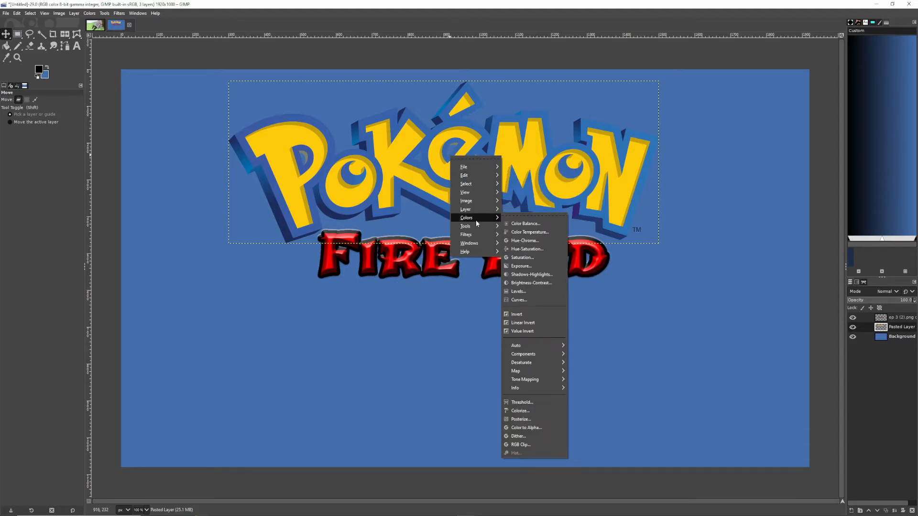
{"action": "left_click", "coordinate": [535, 250]}
{"action": "mouse_move", "coordinate": [152, 207]}
{"action": "left_mouse_down"}
{"action": "mouse_move", "coordinate": [125, 207]}
{"action": "mouse_move", "coordinate": [204, 208]}
{"action": "mouse_move", "coordinate": [148, 214]}
{"action": "left_mouse_up"}
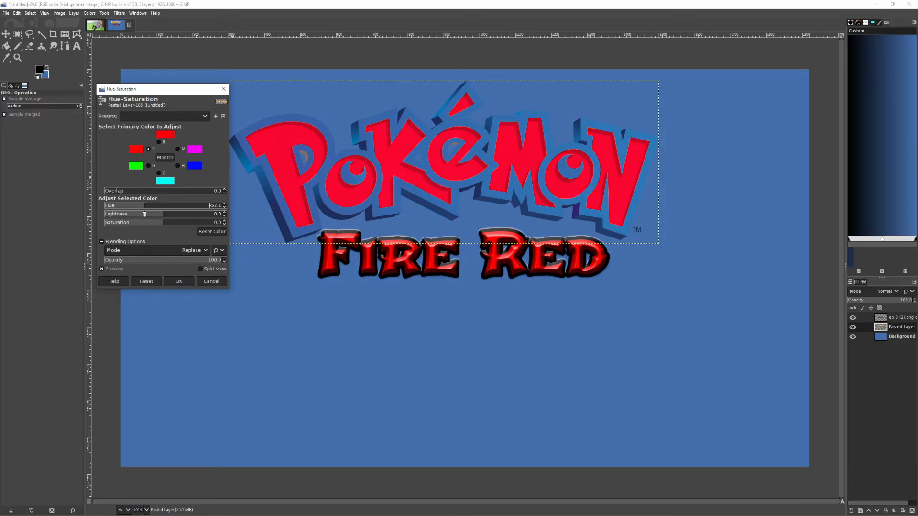
{"action": "left_click_drag", "start_coordinate": [148, 214], "coordinate": [152, 215]}
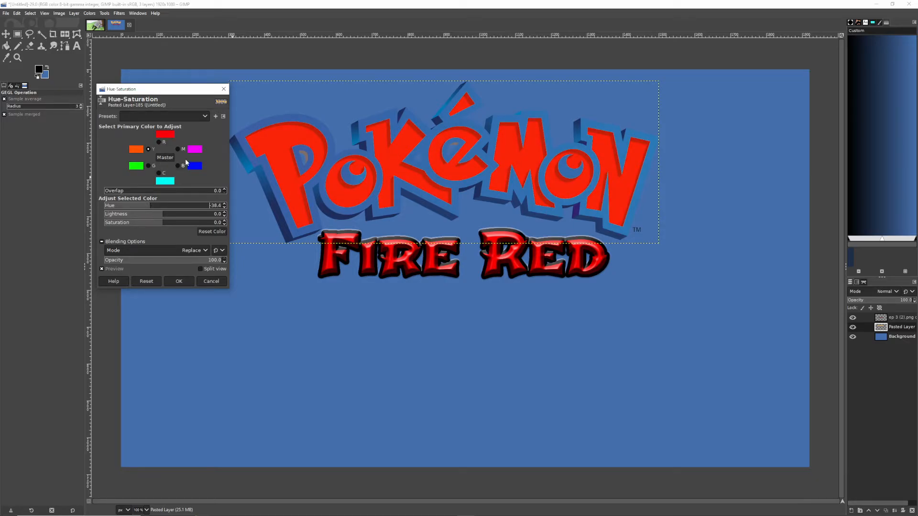
- Darken the logo's outline by setting the blue and cyan lightness to -100, and apply the Hue-Saturation adjustment
{"action": "left_click_drag", "start_coordinate": [163, 206], "coordinate": [184, 207]}
{"action": "left_click_drag", "start_coordinate": [164, 219], "coordinate": [45, 208]}
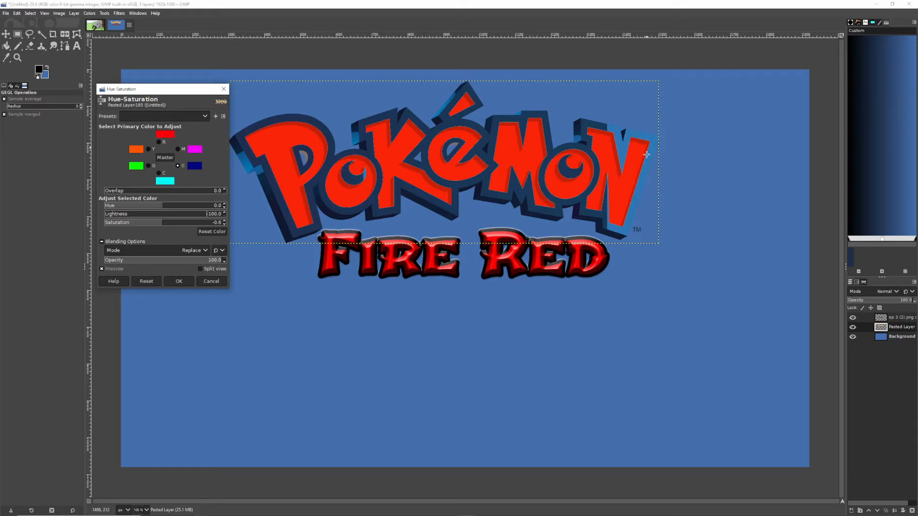
{"action": "left_click", "coordinate": [178, 149]}
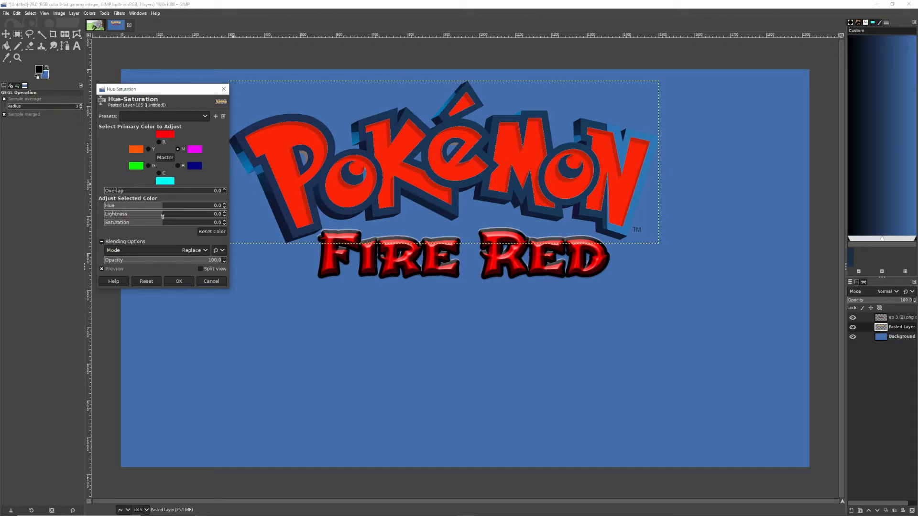
{"action": "left_click_drag", "start_coordinate": [157, 217], "coordinate": [52, 222]}
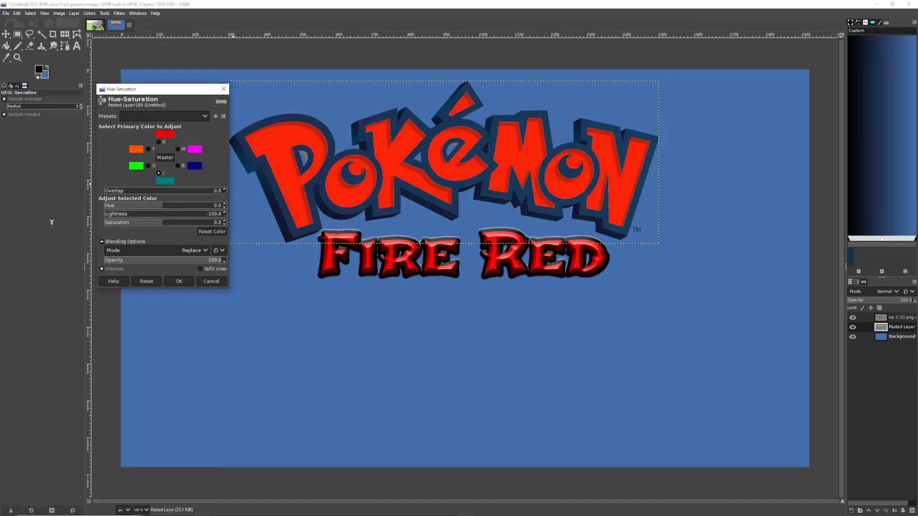
{"action": "left_click", "coordinate": [183, 283]}
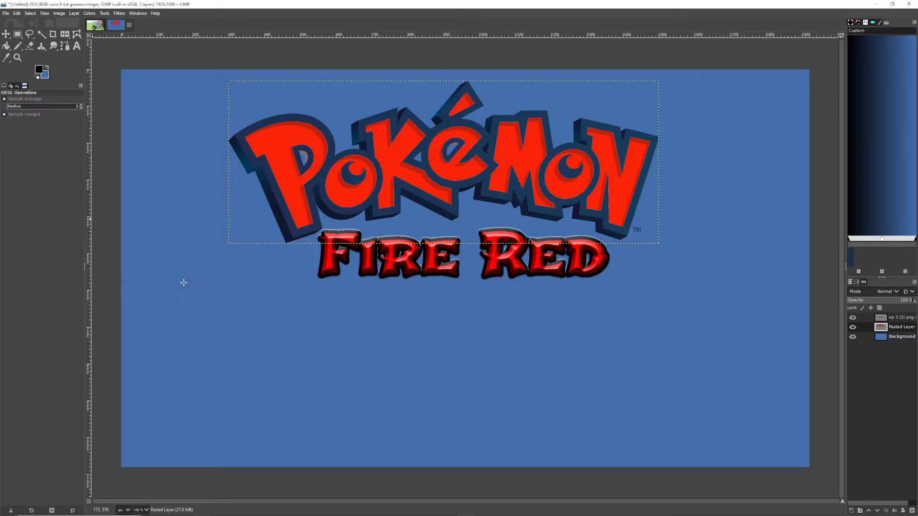
- Run a second Hue-Saturation pass on the Pokémon logo with blue and cyan lightness at -100 for a near-black outline
{"action": "right_click", "coordinate": [410, 153]}
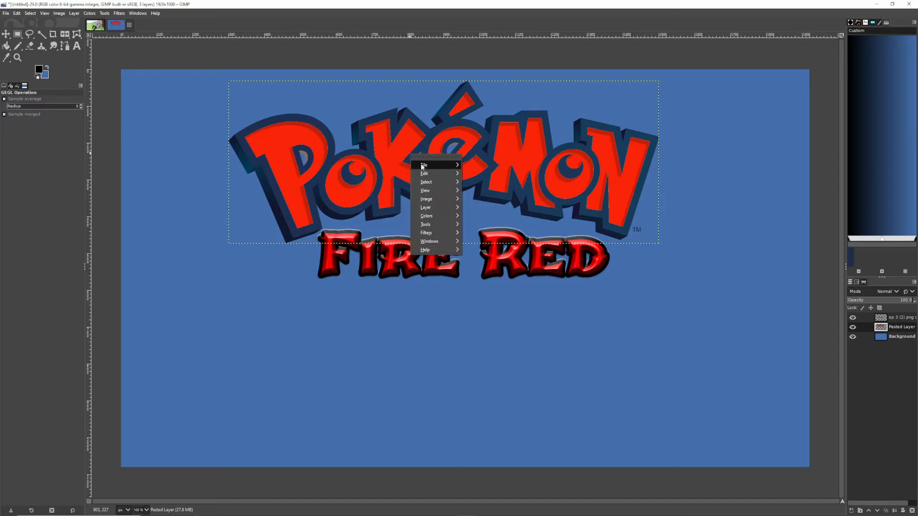
{"action": "mouse_move", "coordinate": [434, 217]}
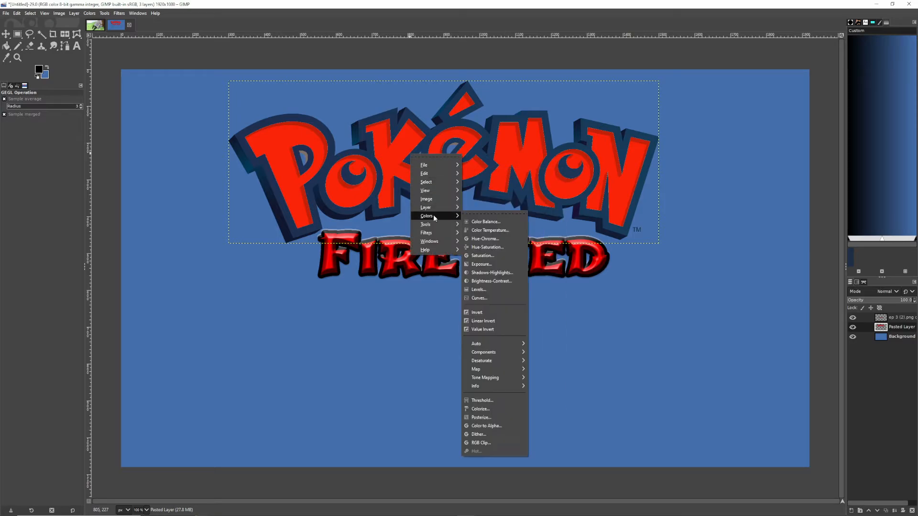
{"action": "left_click", "coordinate": [486, 233]}
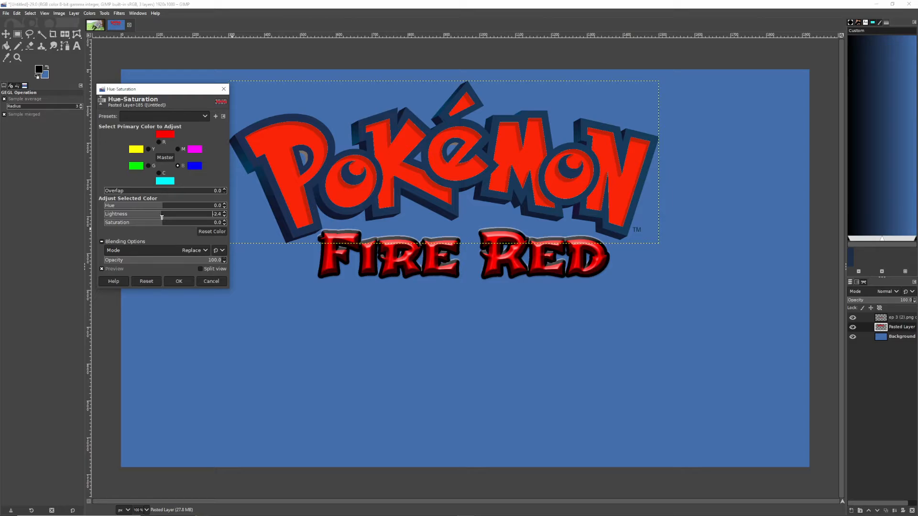
{"action": "left_click_drag", "start_coordinate": [162, 217], "coordinate": [40, 223]}
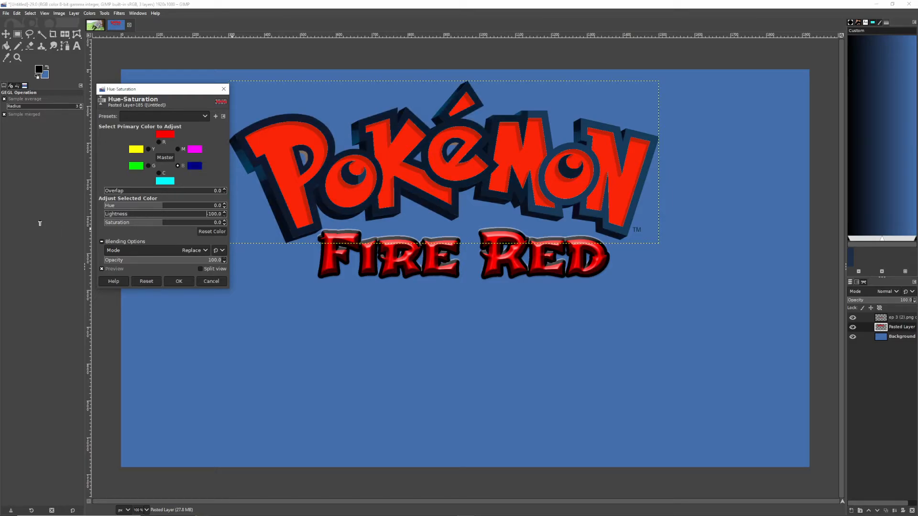
{"action": "left_click", "coordinate": [163, 182]}
{"action": "left_click_drag", "start_coordinate": [162, 218], "coordinate": [79, 227]}
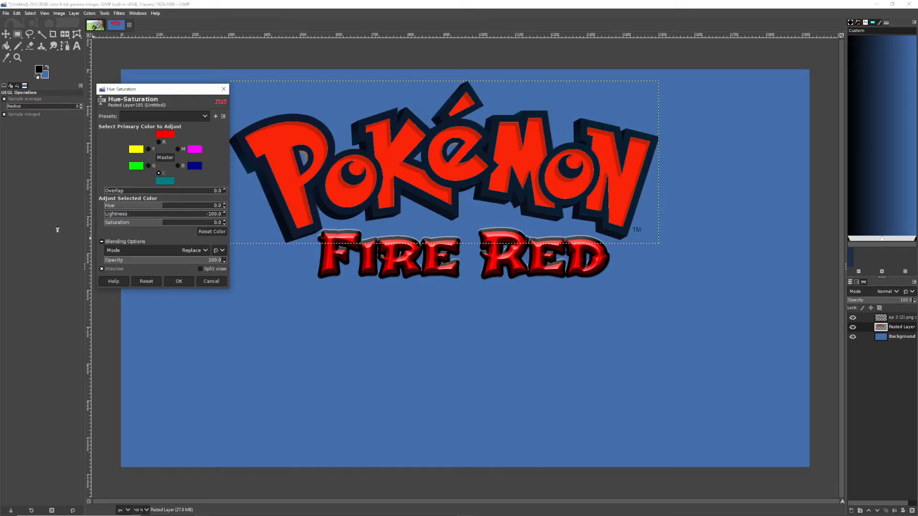
{"action": "left_click", "coordinate": [179, 281]}
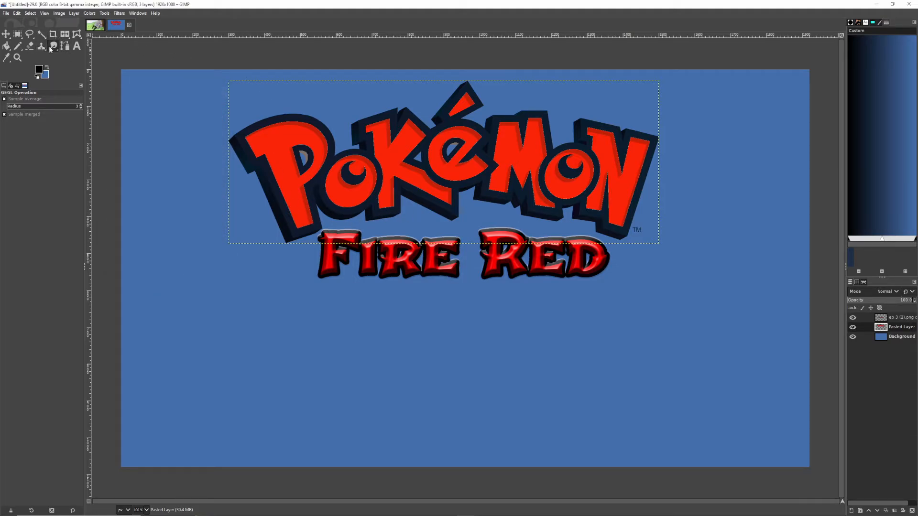
- Add a text box beneath the Fire Red lettering with the word nuzlocke
{"action": "key", "text": "t"}
{"action": "left_click_drag", "start_coordinate": [275, 267], "coordinate": [616, 364]}
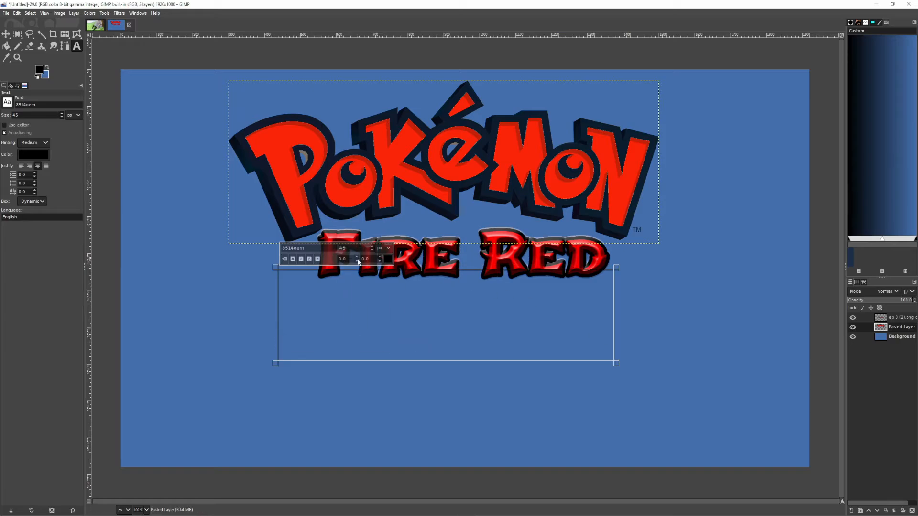
{"action": "type", "text": "n"}
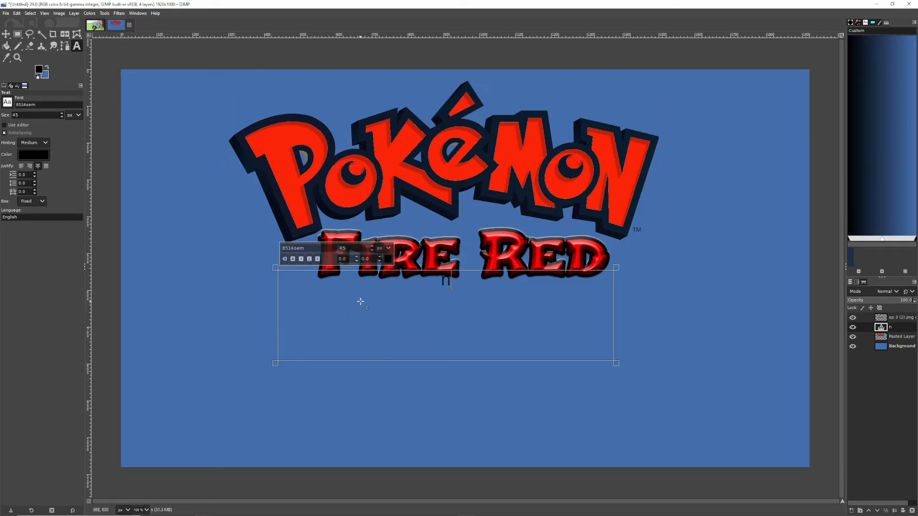
{"action": "type", "text": "uzlocke"}
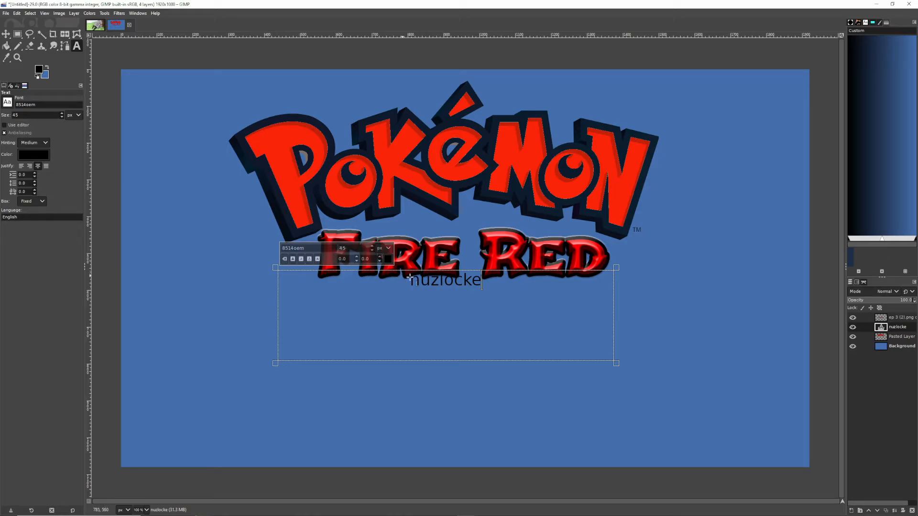
- Make the whole nuzlocke text bold, enlarge it to nearly fill its box's width, and color it red ff0000
{"action": "key", "text": "ctrl+a"}
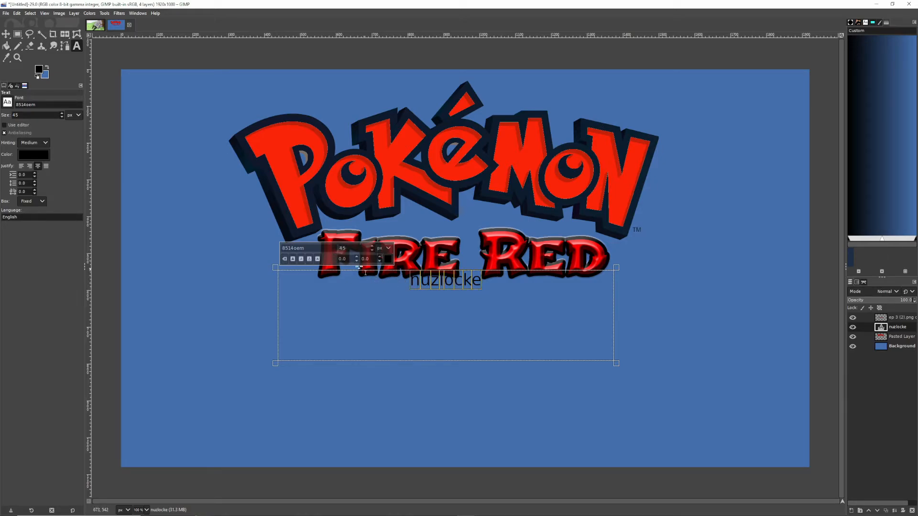
{"action": "left_click", "coordinate": [292, 260]}
{"action": "left_click", "coordinate": [372, 246]}
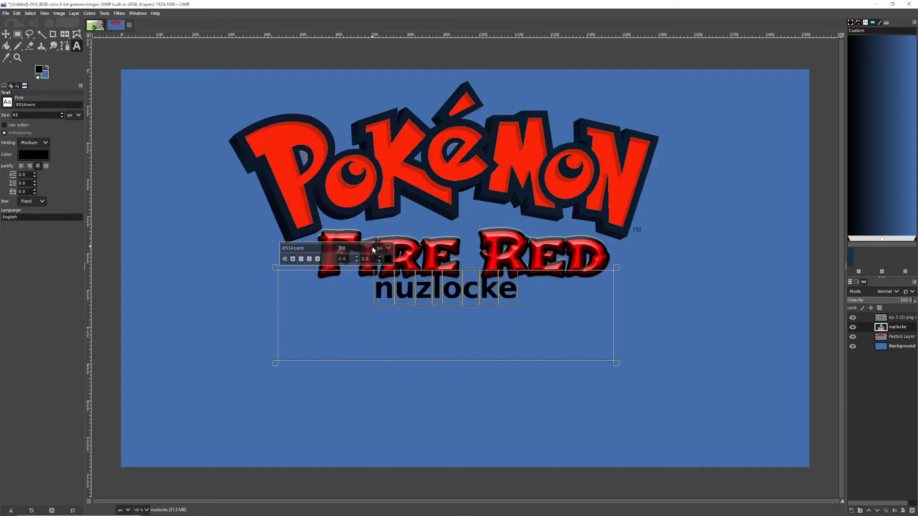
{"action": "left_click", "coordinate": [387, 258]}
{"action": "left_click_drag", "start_coordinate": [351, 259], "coordinate": [375, 216]}
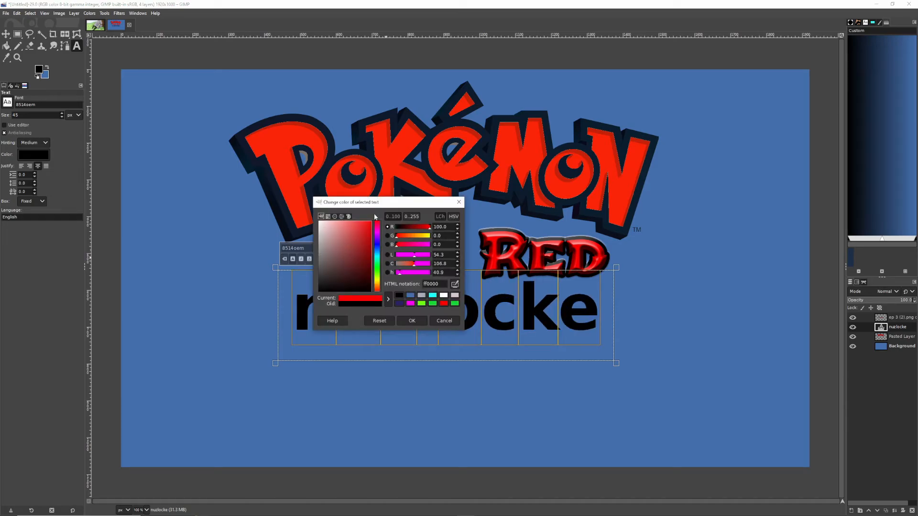
{"action": "left_click", "coordinate": [412, 324]}
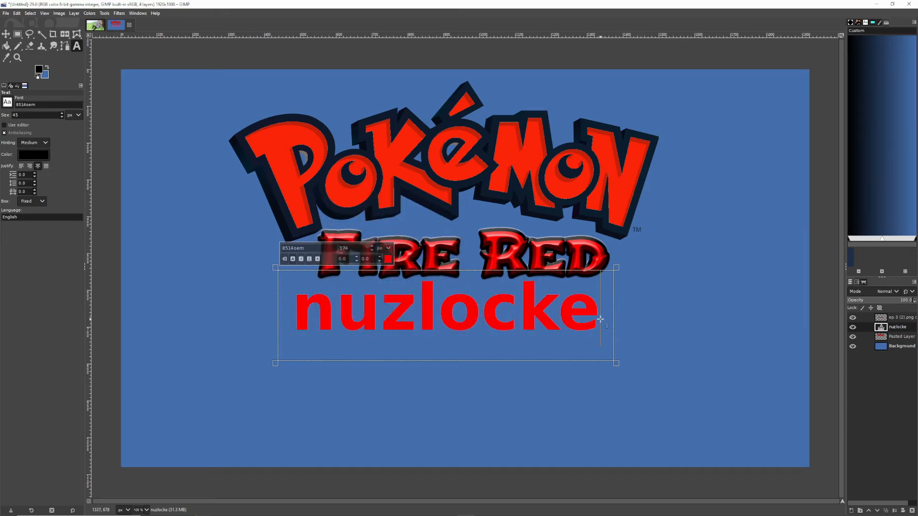
- Select the nuzlocke letter shapes from the layer's alpha and stroke them with a thick solid black line
{"action": "right_click", "coordinate": [882, 329]}
{"action": "left_click", "coordinate": [829, 300]}
{"action": "key", "text": "m"}
{"action": "right_click", "coordinate": [400, 328]}
{"action": "mouse_move", "coordinate": [425, 342]}
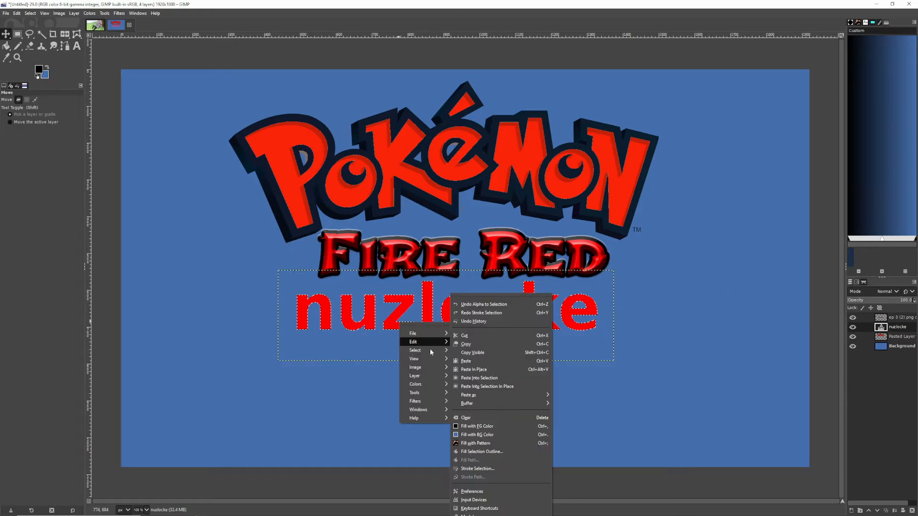
{"action": "left_click", "coordinate": [497, 467]}
{"action": "left_click", "coordinate": [485, 444]}
{"action": "left_click", "coordinate": [485, 444]}
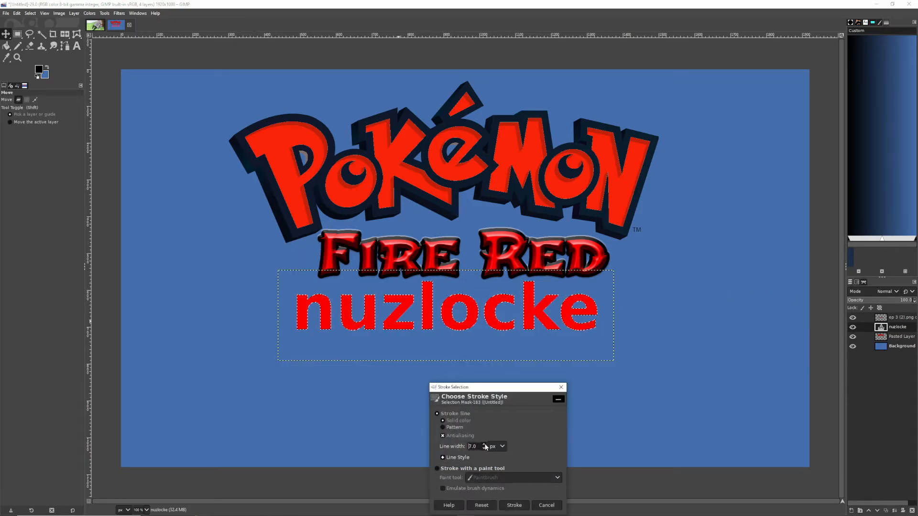
{"action": "left_click", "coordinate": [484, 445]}
{"action": "left_click", "coordinate": [514, 506]}
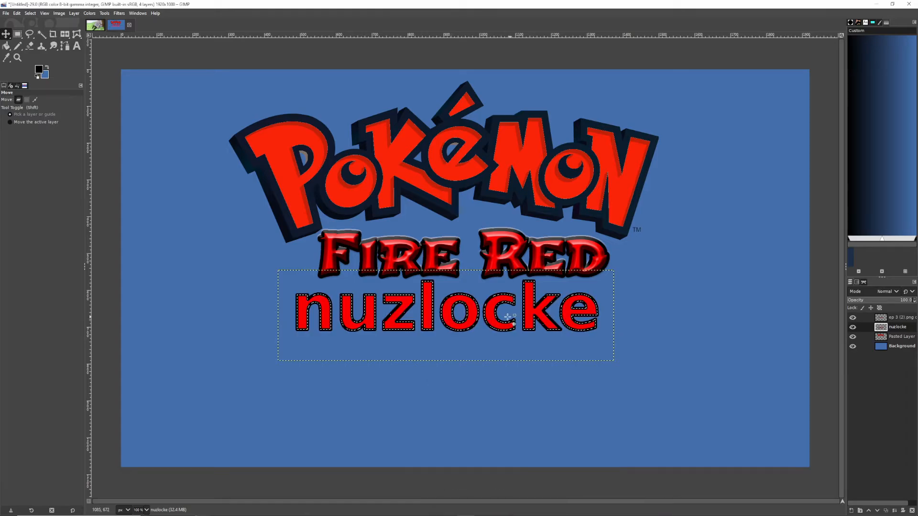
- Clear the selection and move the nuzlocke text slightly to the right so it is centered beneath Fire Red
{"action": "left_click", "coordinate": [31, 13]}
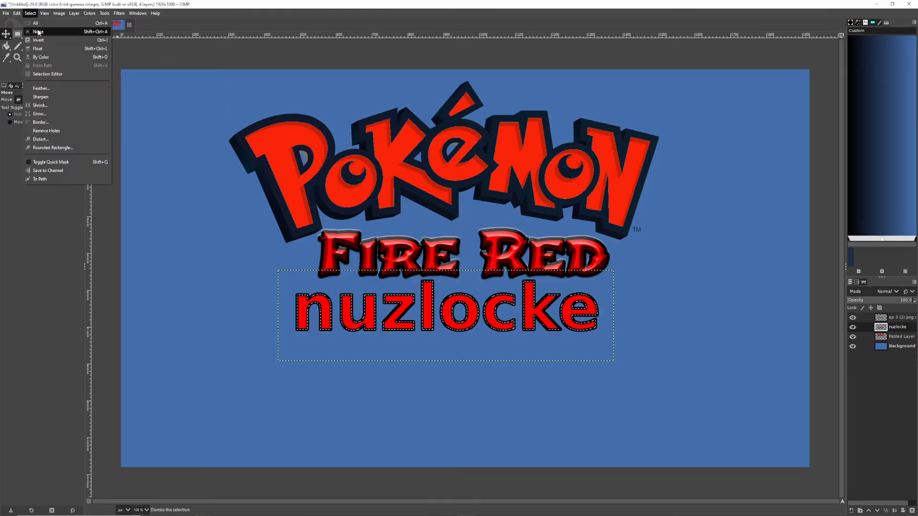
{"action": "left_click", "coordinate": [48, 32]}
{"action": "left_click_drag", "start_coordinate": [410, 288], "coordinate": [422, 287]}
{"action": "scroll", "coordinate": [422, 287], "scroll_direction": "down", "scroll_amount": 2}
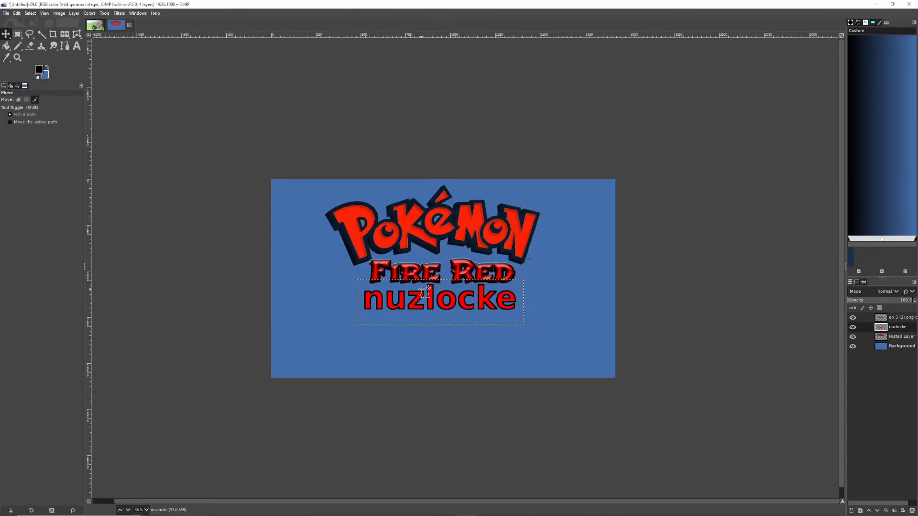
{"action": "scroll", "coordinate": [422, 287], "scroll_direction": "up", "scroll_amount": 1}
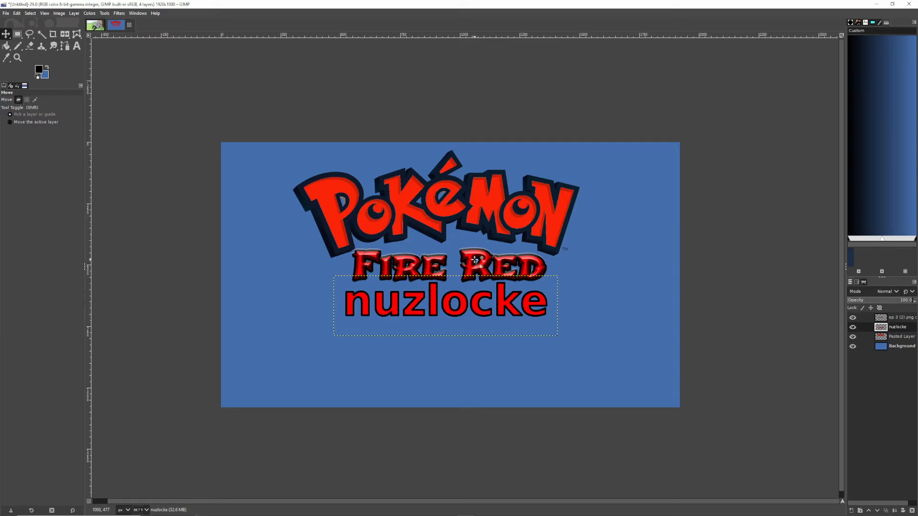
{"action": "mouse_move", "coordinate": [471, 253]}
{"action": "left_mouse_down"}
{"action": "mouse_move", "coordinate": [450, 246]}
{"action": "mouse_move", "coordinate": [394, 177]}
{"action": "mouse_move", "coordinate": [428, 261]}
{"action": "mouse_move", "coordinate": [454, 253]}
{"action": "mouse_move", "coordinate": [478, 261]}
{"action": "left_mouse_up"}
- Merge the Fire Red and nuzlocke layers down into the Pokémon logo layer and delete the blue Background layer
{"action": "left_click", "coordinate": [884, 319]}
{"action": "right_click", "coordinate": [885, 320]}
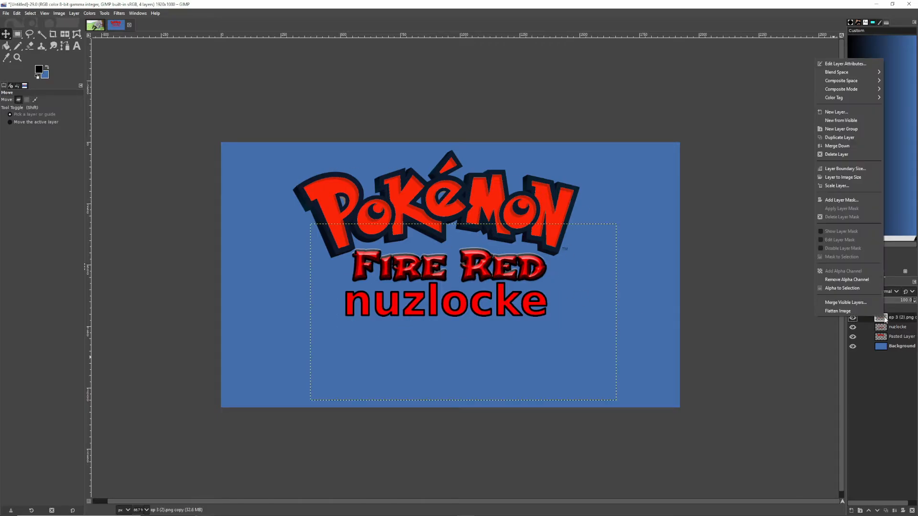
{"action": "left_click", "coordinate": [837, 146]}
{"action": "right_click", "coordinate": [877, 319]}
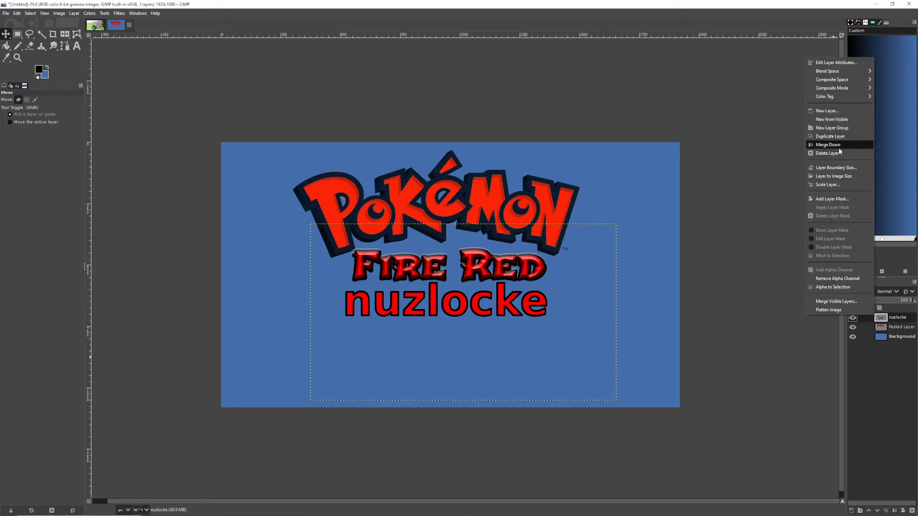
{"action": "left_click", "coordinate": [840, 149]}
{"action": "right_click", "coordinate": [880, 328]}
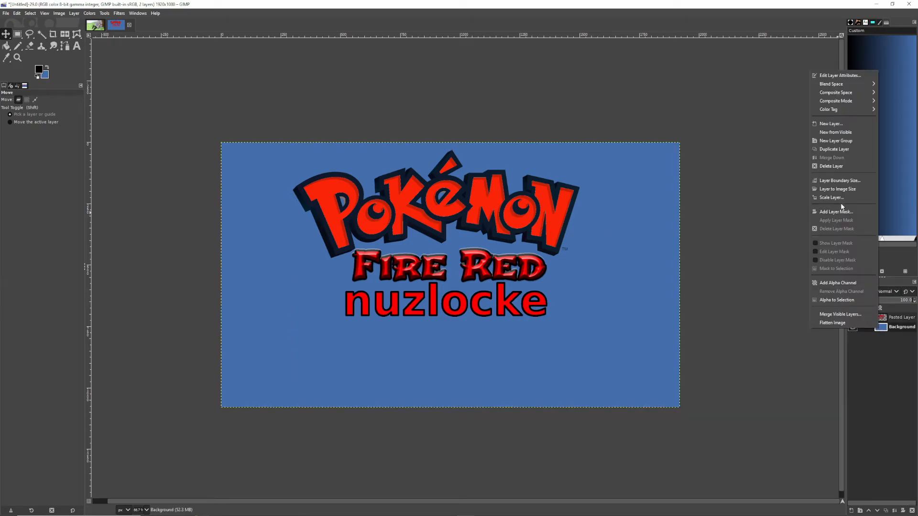
{"action": "left_click", "coordinate": [832, 166]}
- Copy the combined logo and paste it into the stream overlay image as its own layer
{"action": "right_click", "coordinate": [453, 210]}
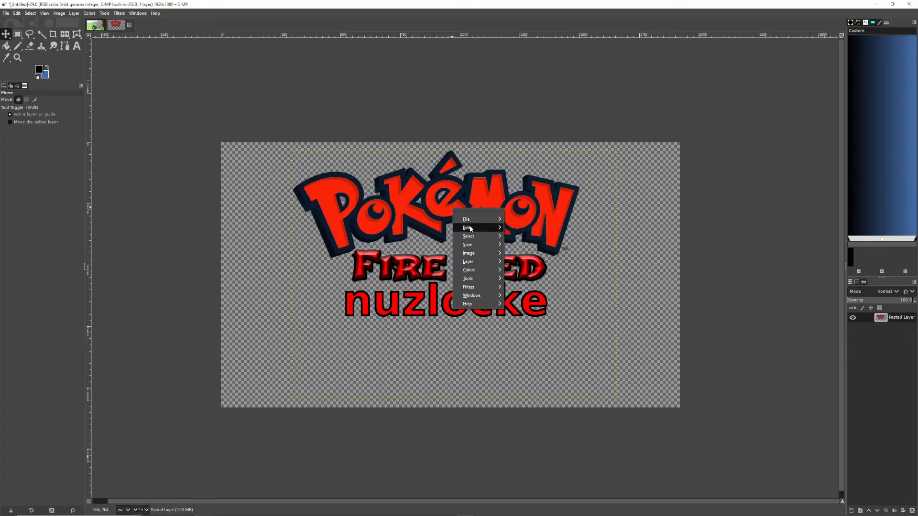
{"action": "key", "text": "Escape"}
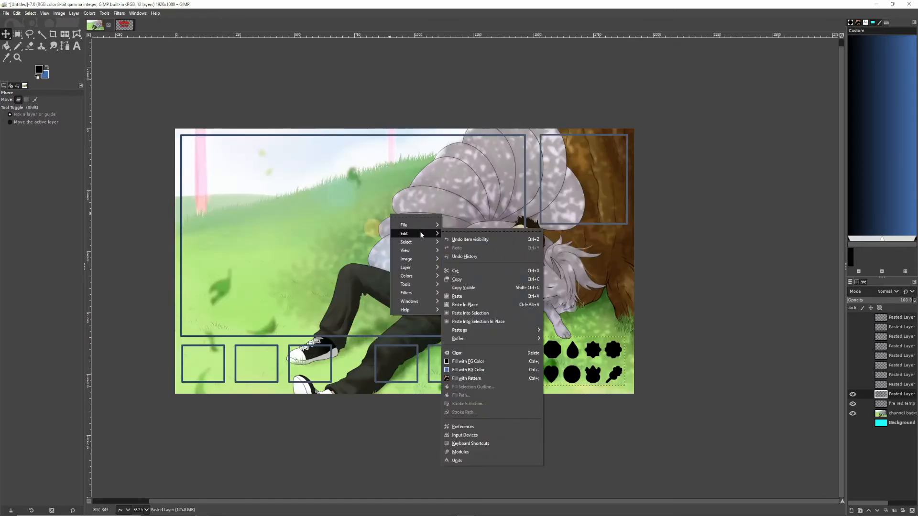
{"action": "left_click", "coordinate": [463, 295]}
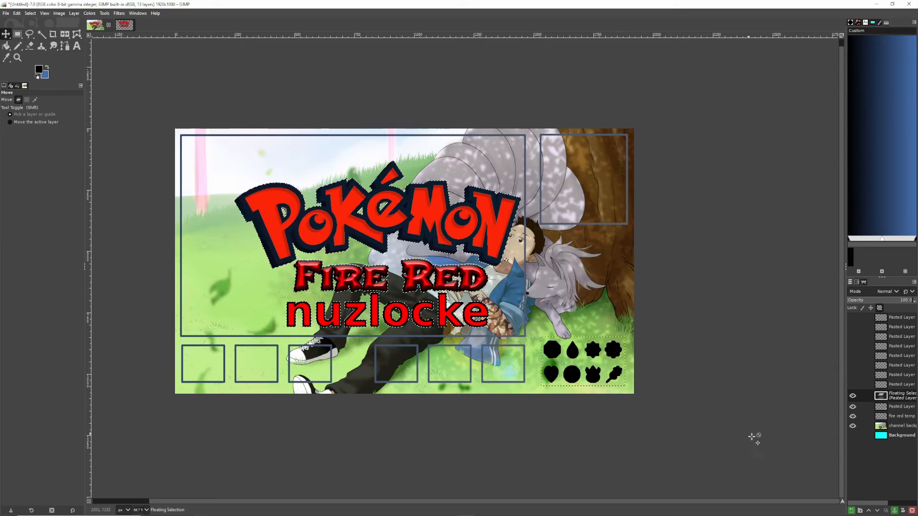
{"action": "key", "text": "shift+ctrl+n"}
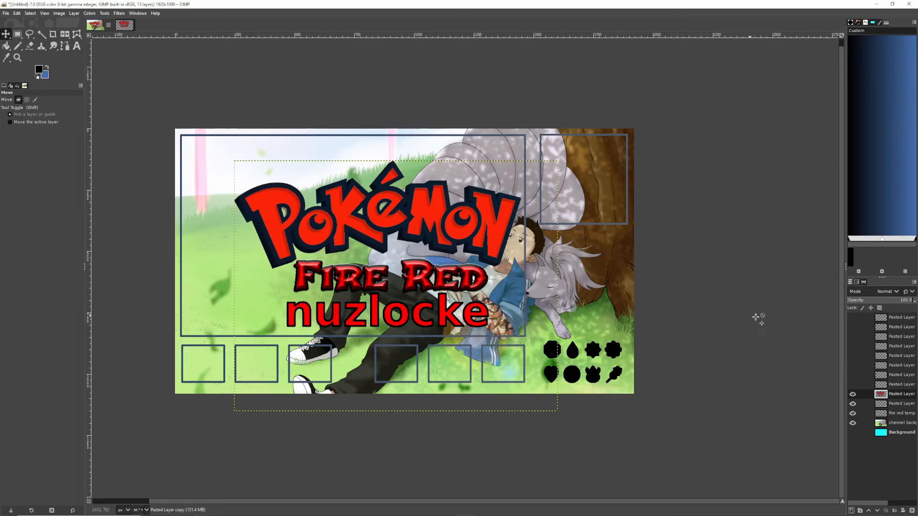
- Scale the combined logo layer to a height of 380 px and place it between the camera box and the badge silhouettes
{"action": "right_click", "coordinate": [878, 397]}
{"action": "left_click", "coordinate": [834, 262]}
{"action": "key", "text": "Tab"}
{"action": "type", "text": "3"}
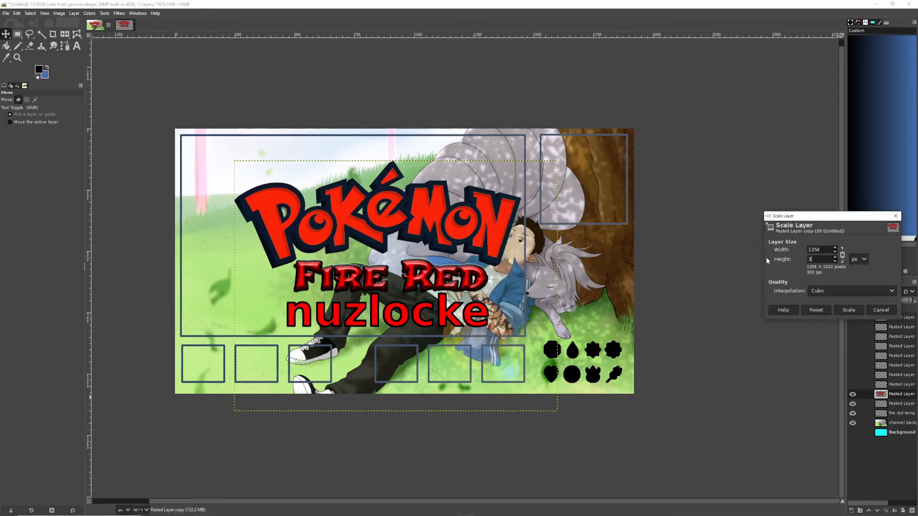
{"action": "type", "text": "80"}
{"action": "left_click", "coordinate": [848, 310]}
{"action": "left_click_drag", "start_coordinate": [390, 254], "coordinate": [580, 263]}
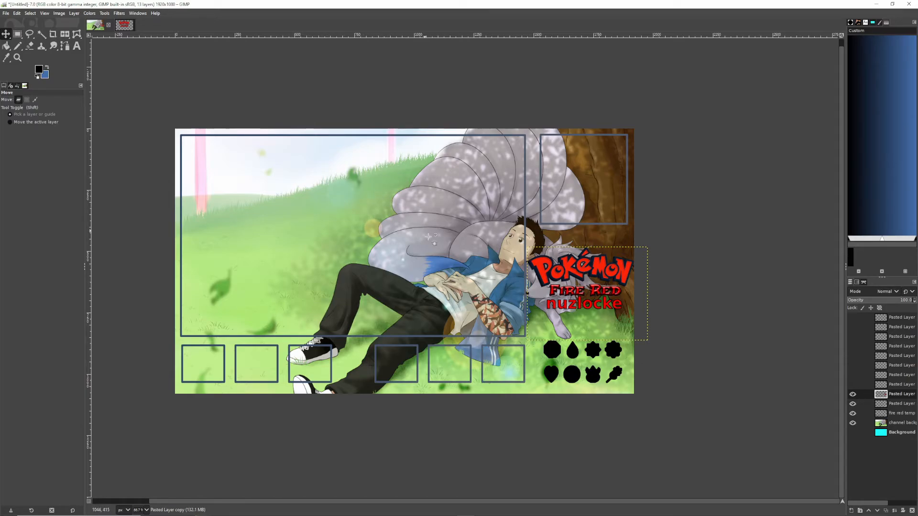
- Paste the copied Pikachu picture as its own layer near the middle of the overlay and remove its white background
{"action": "right_click", "coordinate": [349, 249]}
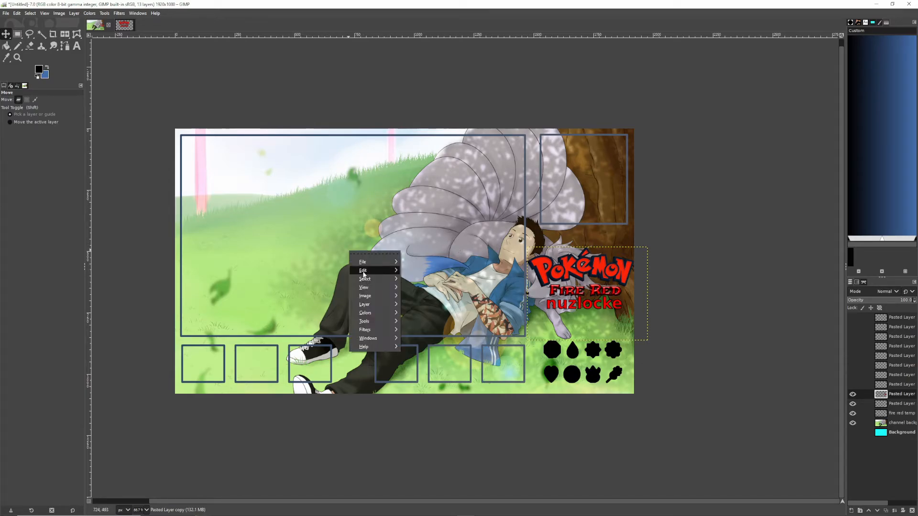
{"action": "mouse_move", "coordinate": [364, 268]}
{"action": "left_click", "coordinate": [426, 330]}
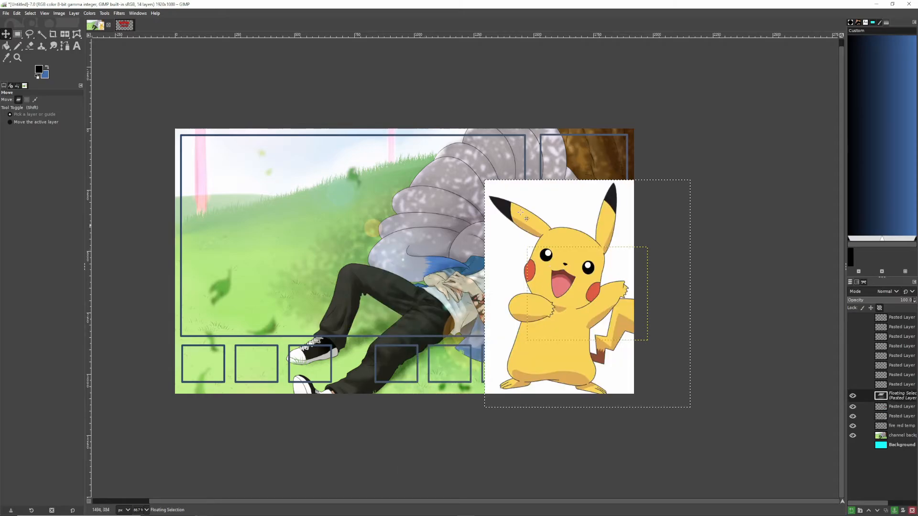
{"action": "left_click_drag", "start_coordinate": [537, 216], "coordinate": [343, 170]}
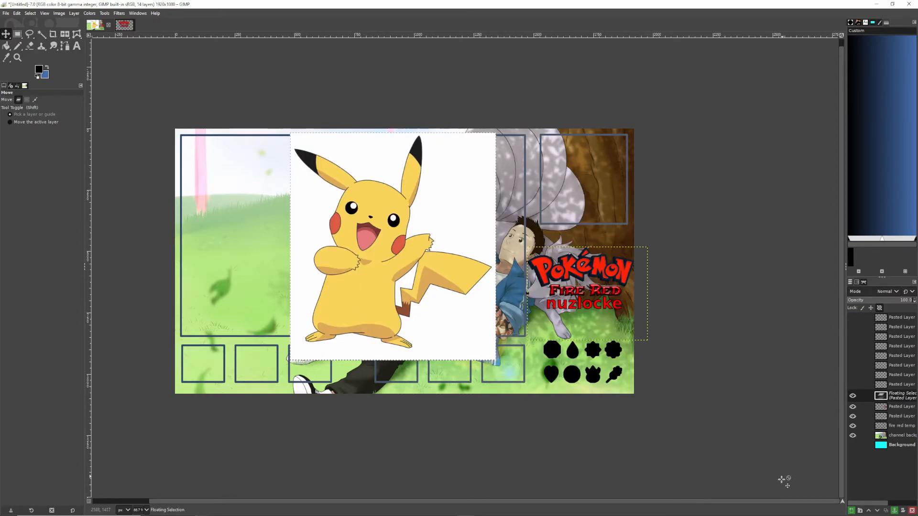
{"action": "left_click", "coordinate": [852, 511]}
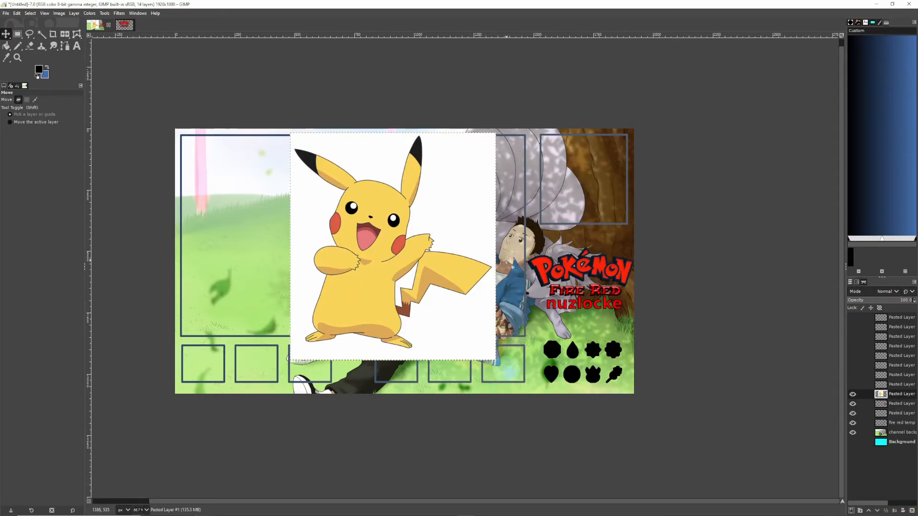
{"action": "key", "text": "u"}
{"action": "left_click", "coordinate": [410, 152]}
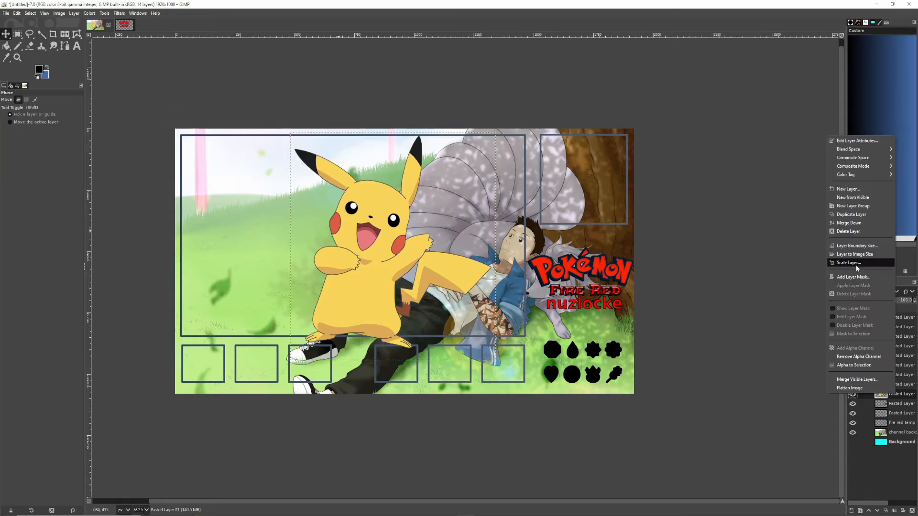
- Scale the Pikachu layer down to box size and position it inside the first small box of the lower row
{"action": "left_click", "coordinate": [853, 264]}
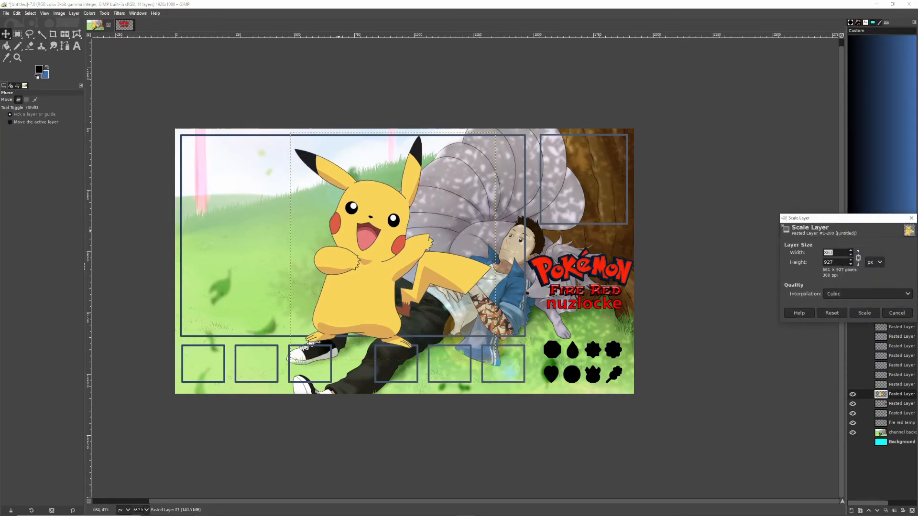
{"action": "key", "text": "Tab"}
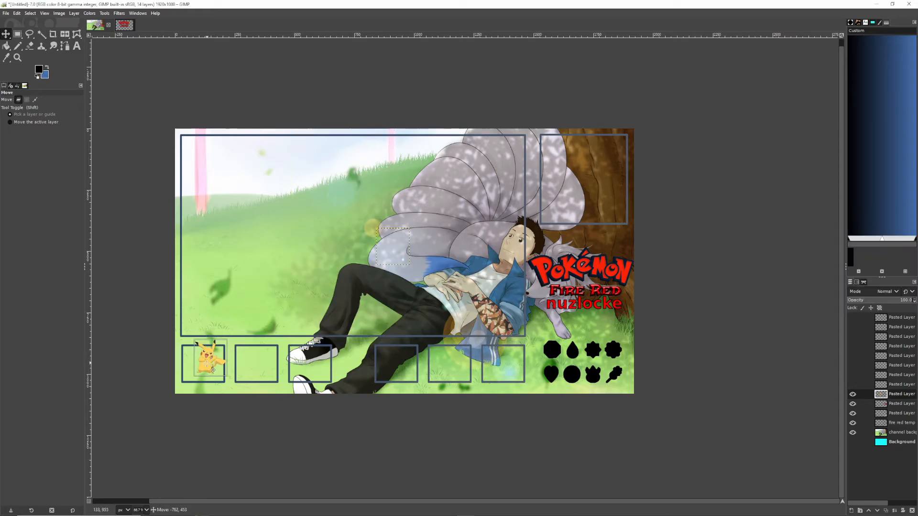
{"action": "left_click_drag", "start_coordinate": [204, 363], "coordinate": [200, 370]}
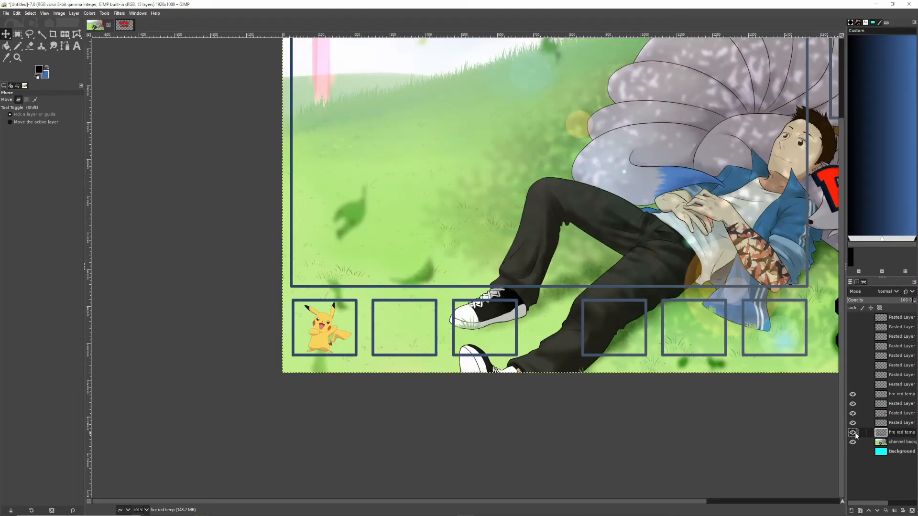
- Toggle the visibility of the lower fire red temp layer to compare it with its copy above
{"action": "left_click", "coordinate": [853, 433]}
{"action": "left_click", "coordinate": [853, 433]}
{"action": "left_click", "coordinate": [853, 433]}
{"action": "left_click", "coordinate": [853, 433]}
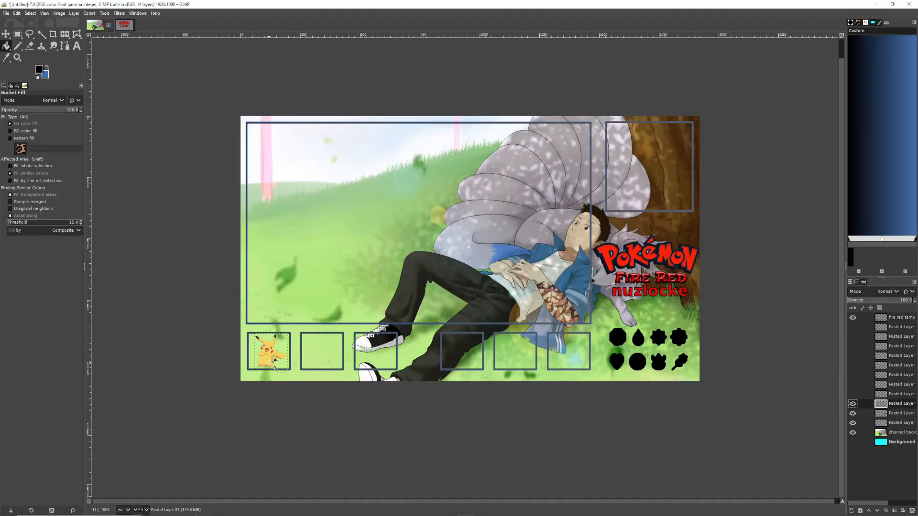
- Add a new layer above Pikachu and select a rectangle about 175 px wide along the first box's frame
{"action": "scroll", "coordinate": [275, 361], "scroll_direction": "up", "scroll_amount": 4}
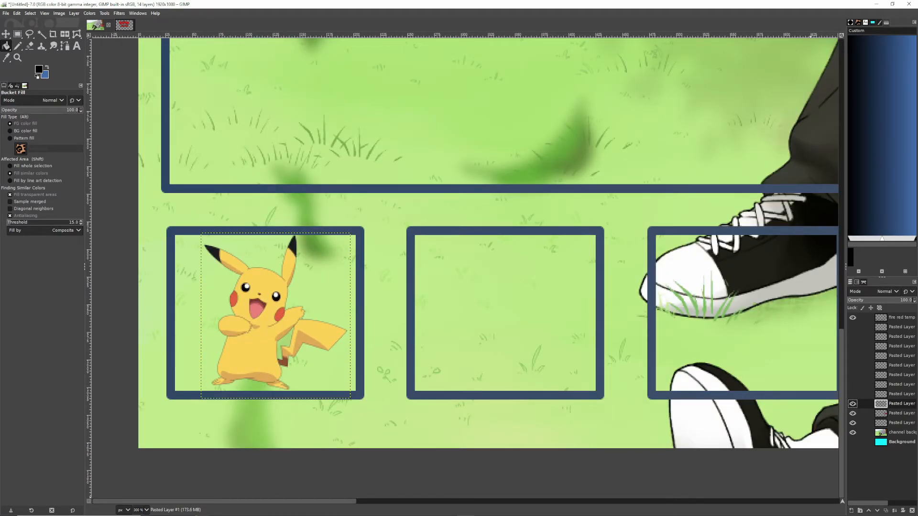
{"action": "left_click", "coordinate": [854, 511]}
{"action": "left_click", "coordinate": [863, 505]}
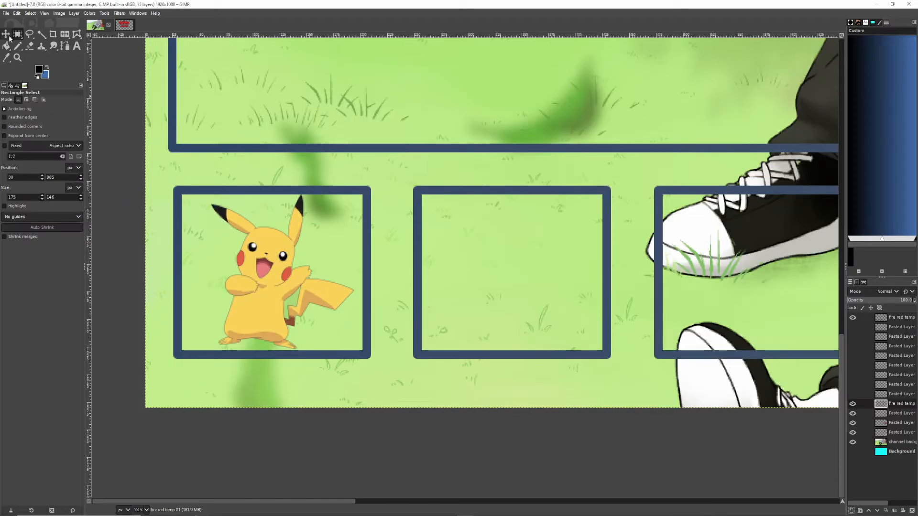
{"action": "left_click", "coordinate": [18, 35]}
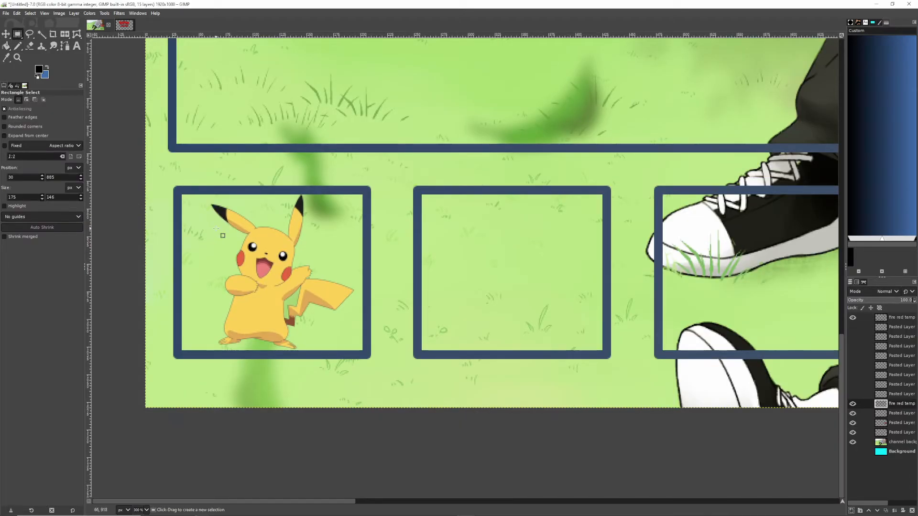
{"action": "scroll", "coordinate": [217, 225], "scroll_direction": "up", "scroll_amount": 2}
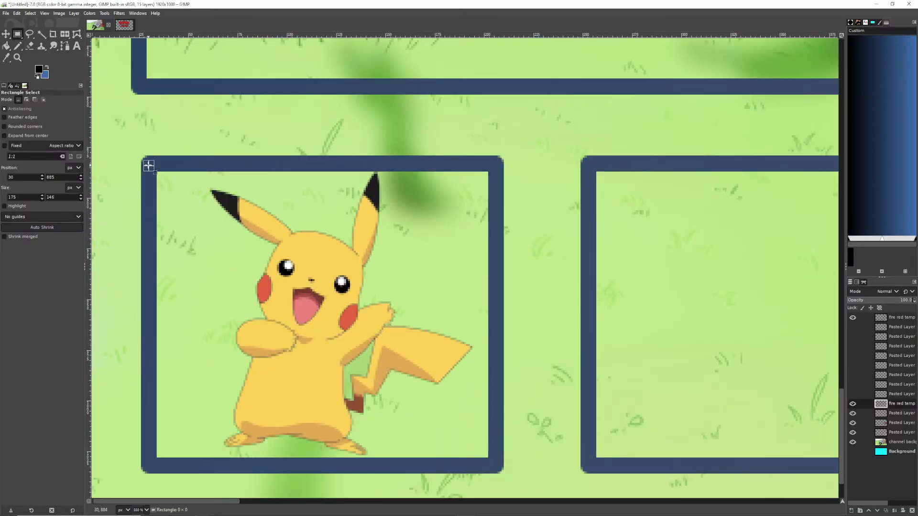
{"action": "left_click_drag", "start_coordinate": [149, 166], "coordinate": [494, 469]}
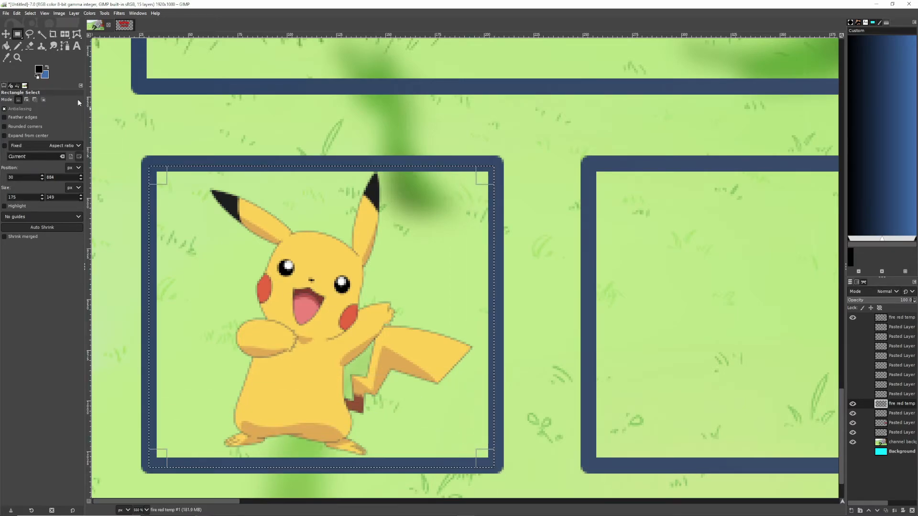
- Fill the selection with black and apply a linear blue-to-black gradient diagonally from its upper-left to its lower-right corner
{"action": "key", "text": "shift+b"}
{"action": "left_click", "coordinate": [306, 262]}
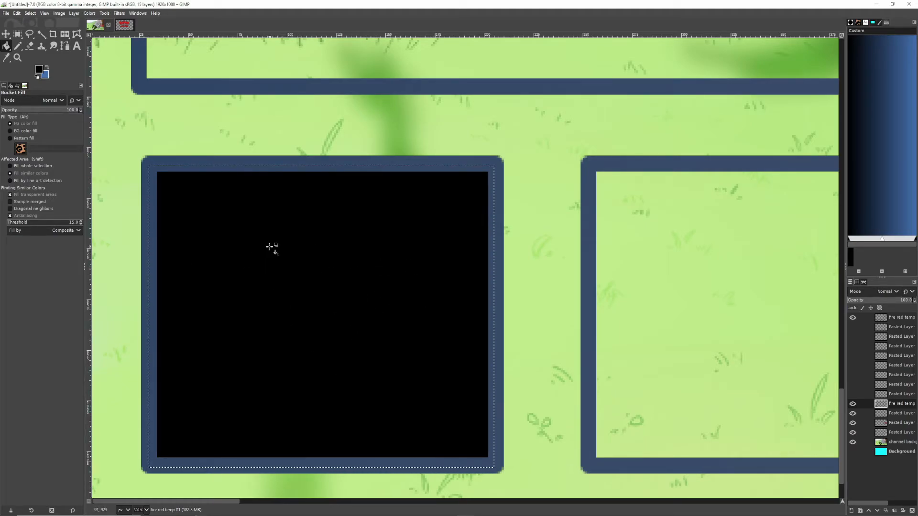
{"action": "left_click", "coordinate": [104, 13]}
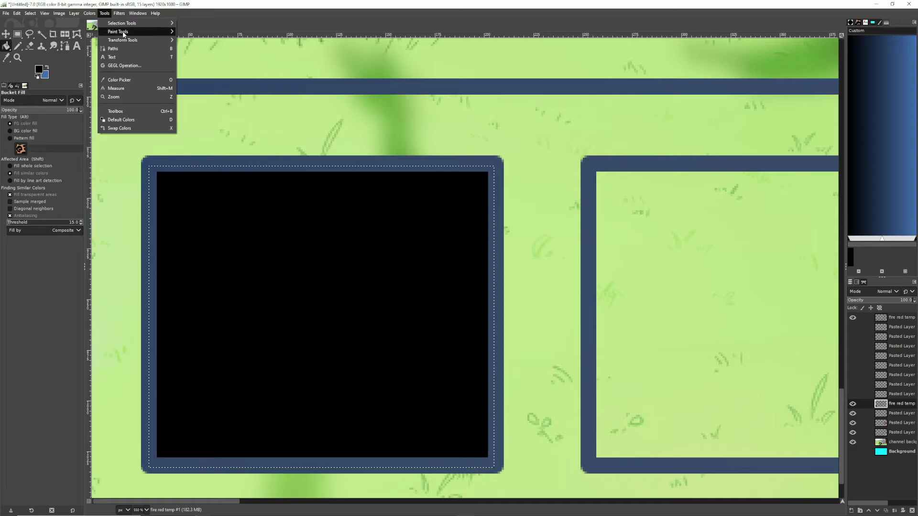
{"action": "mouse_move", "coordinate": [126, 33]}
{"action": "left_click", "coordinate": [194, 40]}
{"action": "mouse_move", "coordinate": [151, 168]}
{"action": "left_mouse_down"}
{"action": "mouse_move", "coordinate": [242, 230]}
{"action": "mouse_move", "coordinate": [467, 436]}
{"action": "left_mouse_up"}
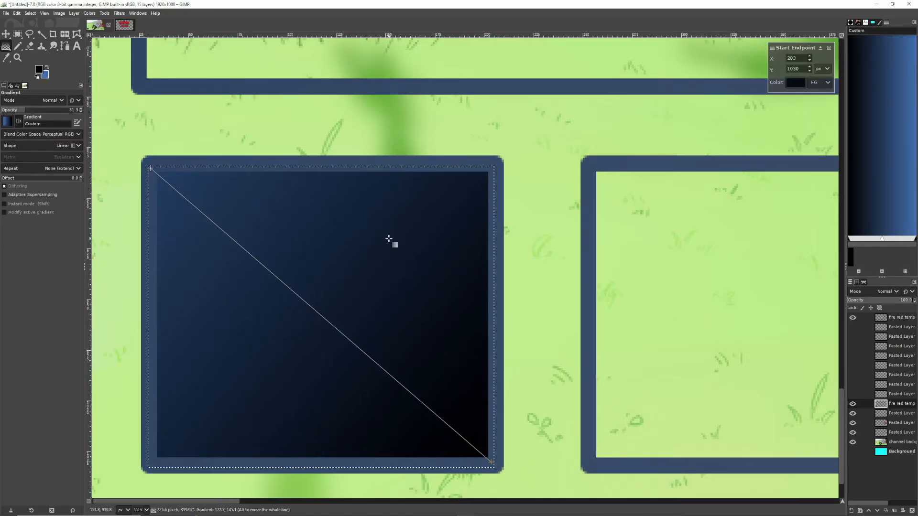
{"action": "key", "text": "Return"}
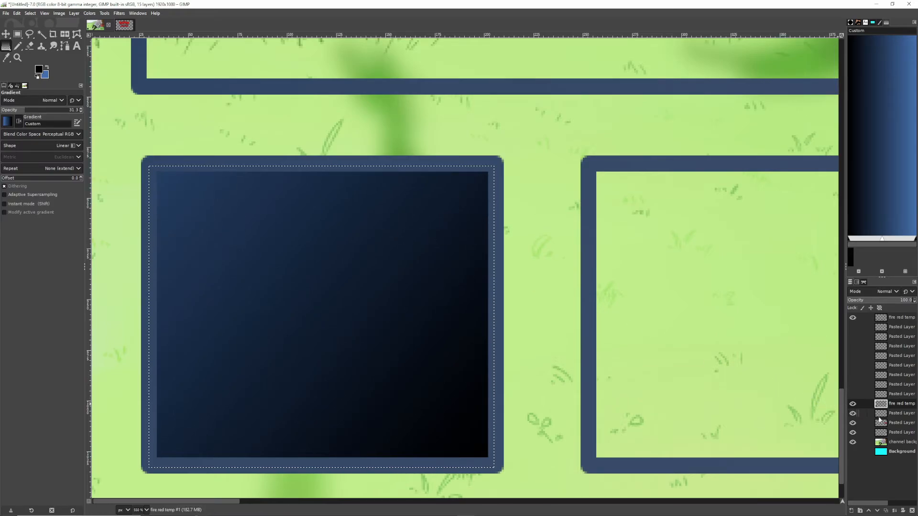
- Move the Pikachu layer above the gradient fill layer and keep both layers visible
{"action": "left_click", "coordinate": [854, 404]}
{"action": "left_click", "coordinate": [880, 414]}
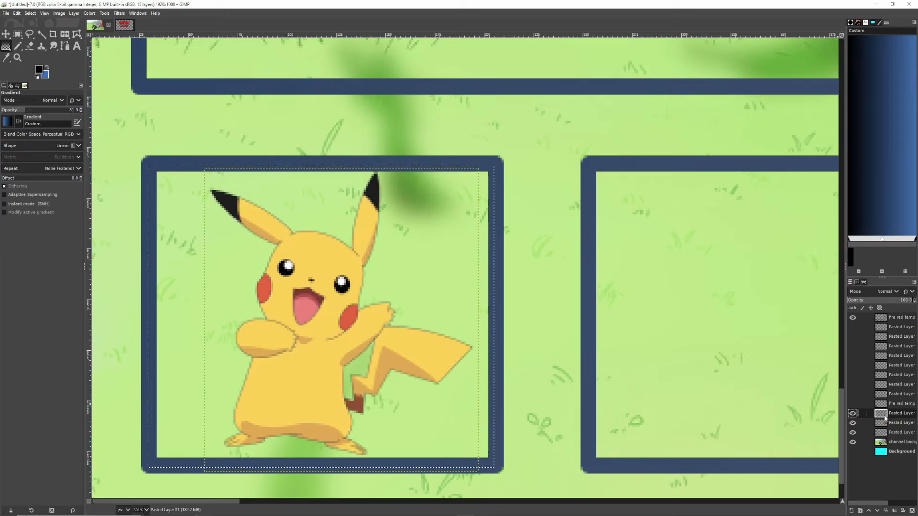
{"action": "left_click_drag", "start_coordinate": [880, 414], "coordinate": [882, 404]}
{"action": "left_click", "coordinate": [853, 414]}
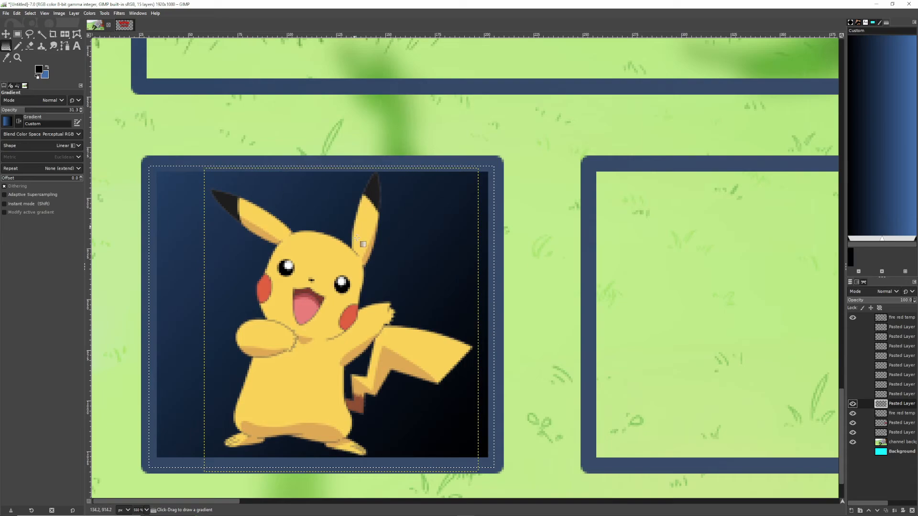
- Fill the other five small boxes of the lower row with the same diagonal blue-to-black gradient
{"action": "left_click_drag", "start_coordinate": [238, 505], "coordinate": [305, 505]}
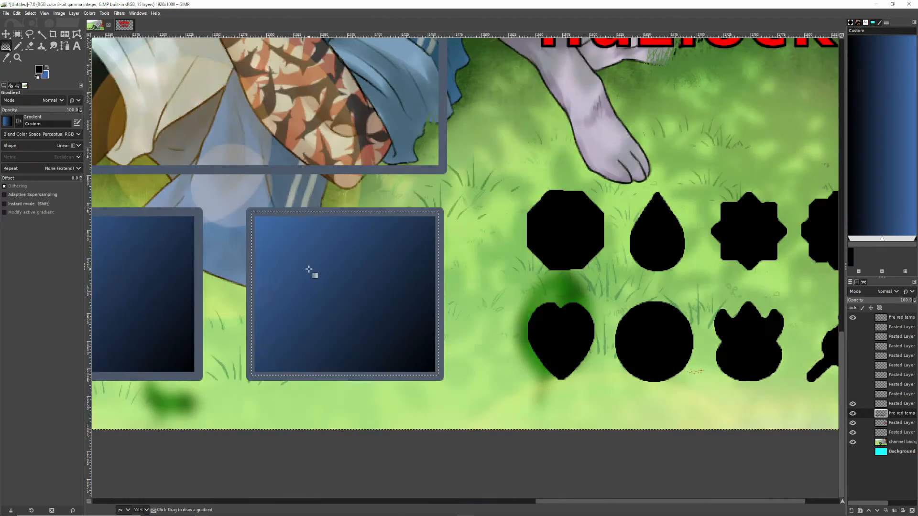
{"action": "scroll", "coordinate": [308, 270], "scroll_direction": "down", "scroll_amount": 3}
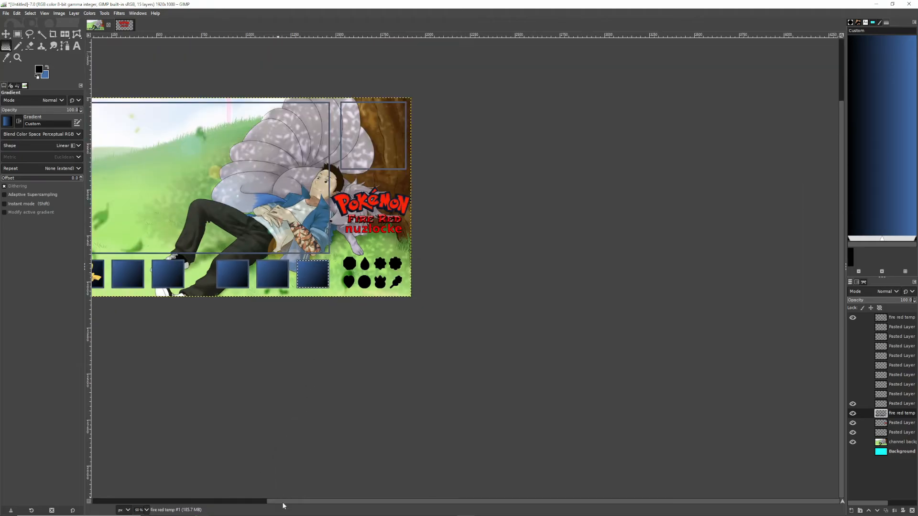
{"action": "left_click_drag", "start_coordinate": [282, 502], "coordinate": [201, 500]}
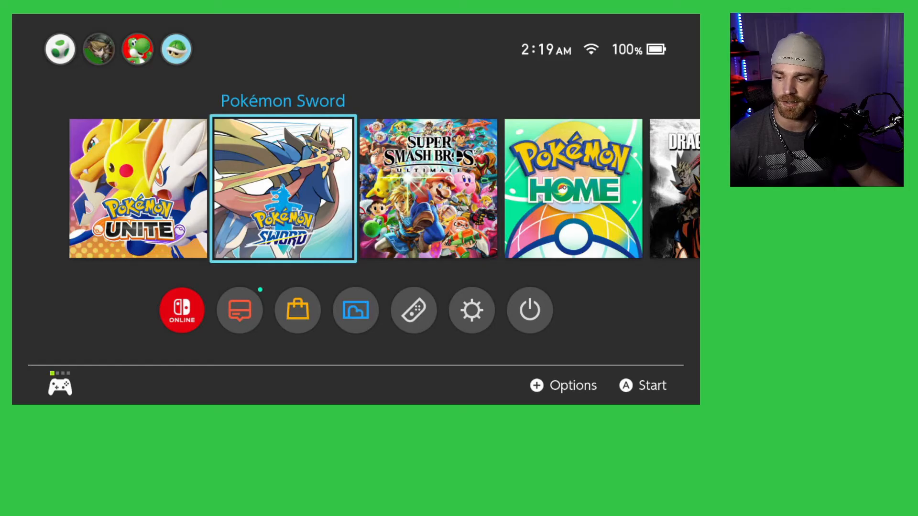
- Switch to OBS, show the Display Capture 2 source and create a new Image source in the live series scene
{"action": "left_click", "coordinate": [408, 407]}
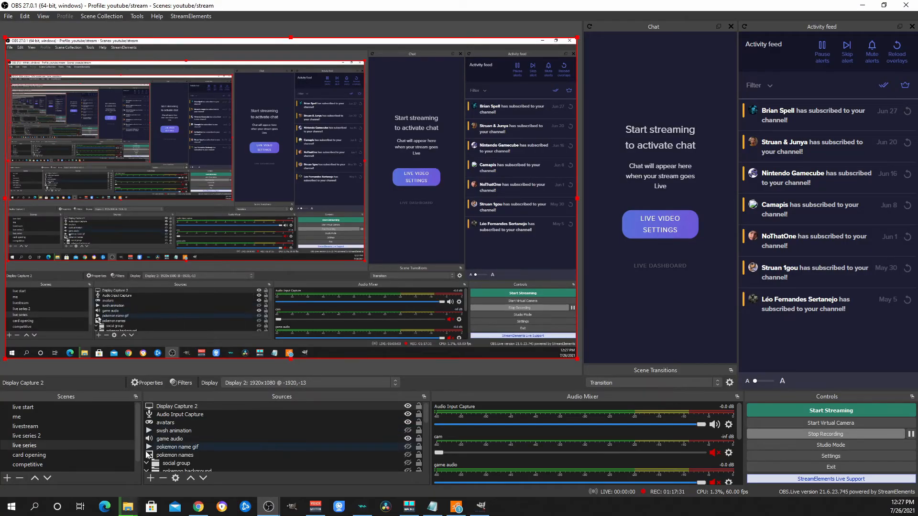
{"action": "left_click", "coordinate": [151, 478]}
{"action": "left_click", "coordinate": [181, 370]}
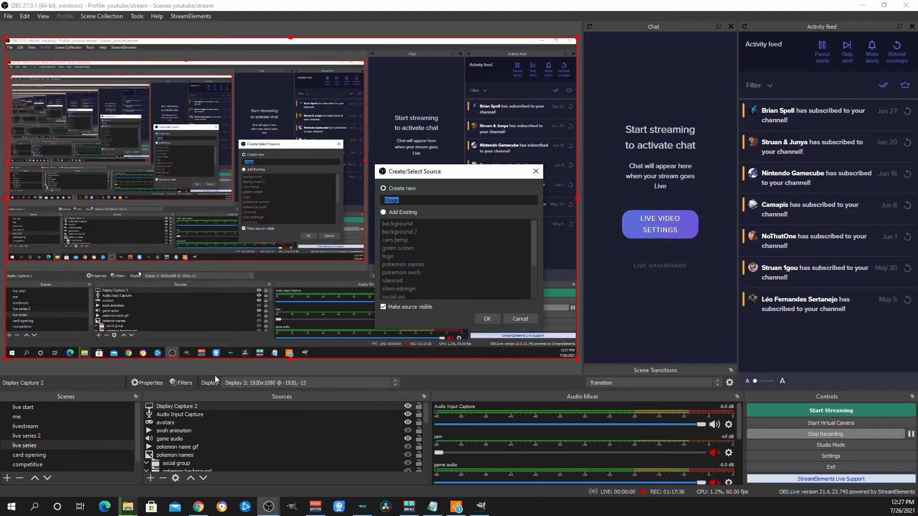
{"action": "left_click", "coordinate": [487, 318]}
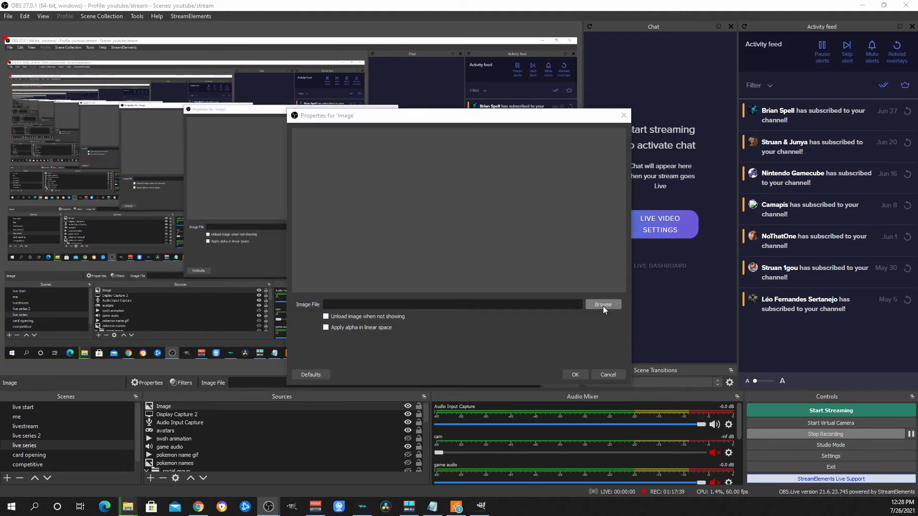
- Load delete.png as the new source's image file and accept its properties
{"action": "left_click", "coordinate": [601, 305]}
{"action": "left_click", "coordinate": [326, 239]}
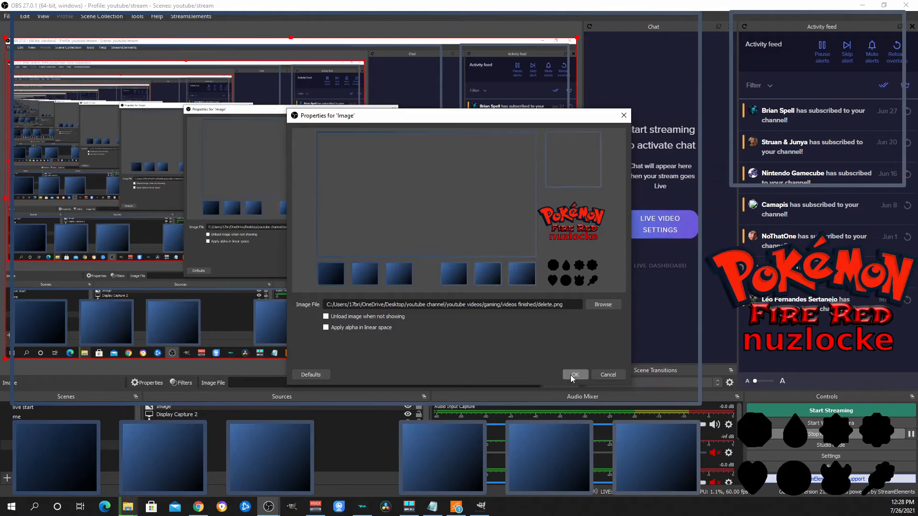
{"action": "left_click", "coordinate": [570, 374]}
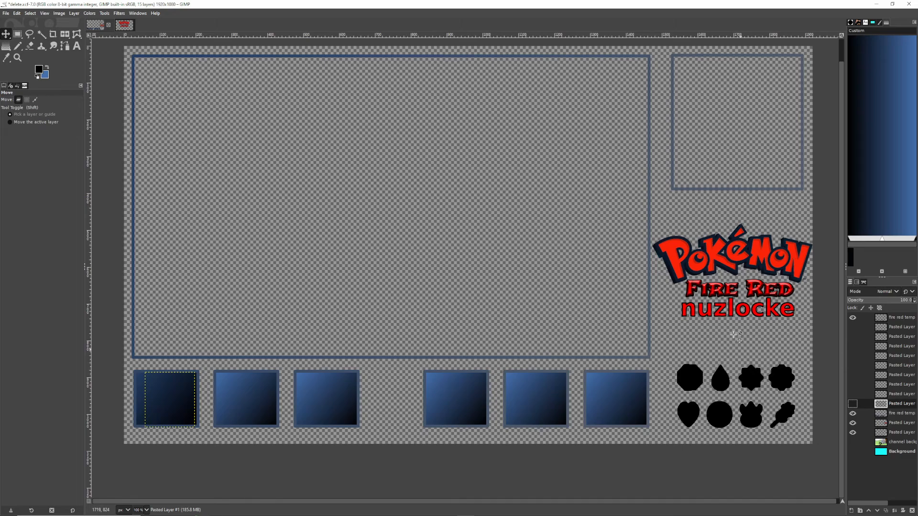
- Return to GIMP and hide the gradient fill, logo, badge silhouette and frame layers so only the Pikachu layer is shown
{"action": "left_click", "coordinate": [853, 413]}
{"action": "left_click", "coordinate": [852, 423]}
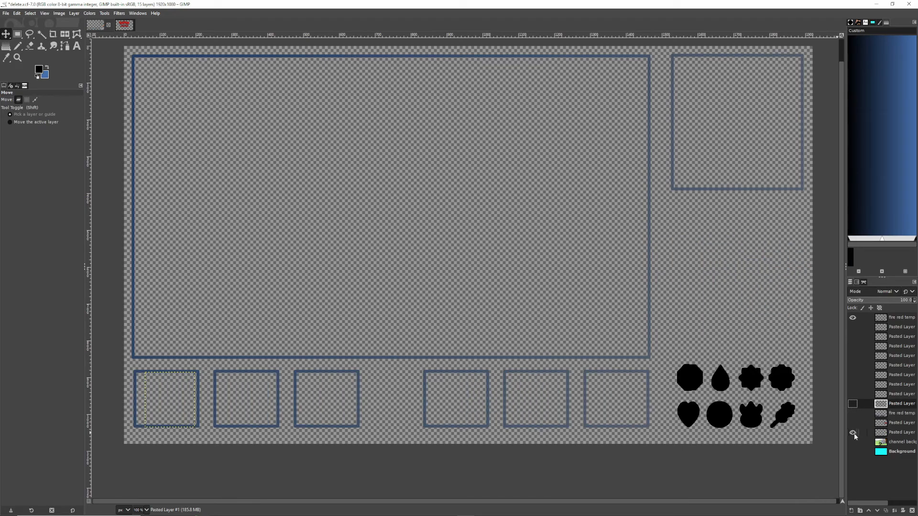
{"action": "left_click", "coordinate": [853, 433]}
{"action": "left_click", "coordinate": [853, 317]}
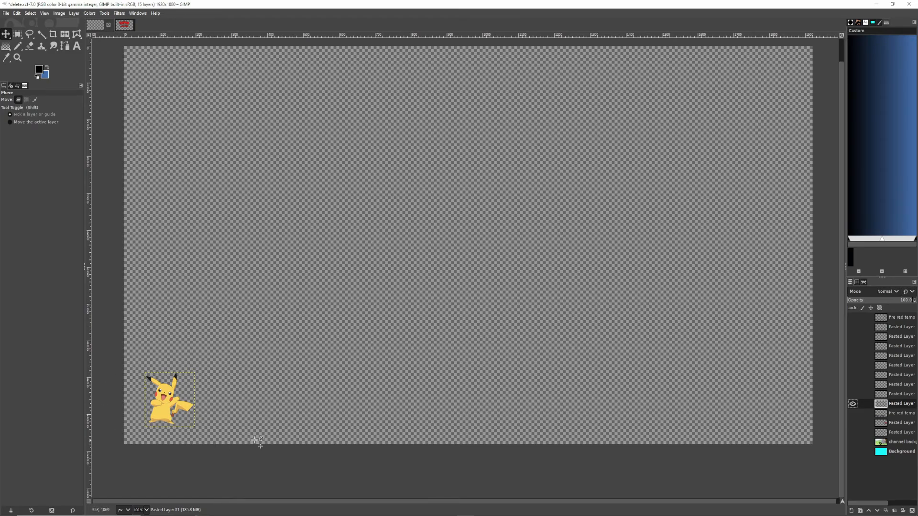
- Show the gradient fill layer to examine how Pikachu sits in the first box, and hide it again
{"action": "left_click", "coordinate": [854, 414]}
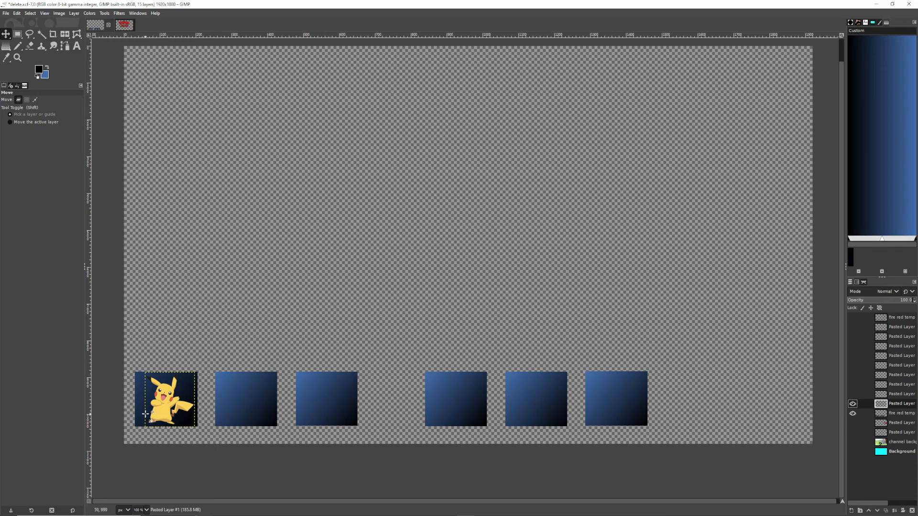
{"action": "scroll", "coordinate": [144, 414], "scroll_direction": "up", "scroll_amount": 3}
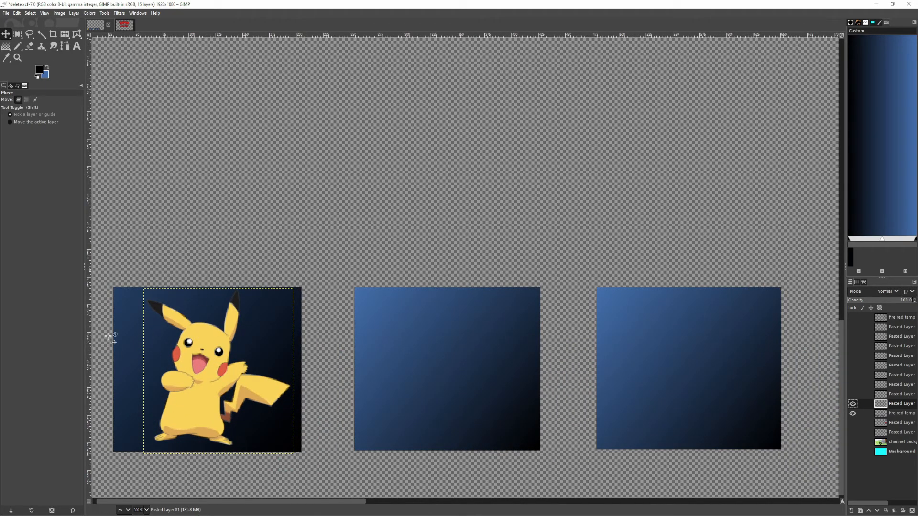
{"action": "scroll", "coordinate": [362, 339], "scroll_direction": "down", "scroll_amount": 4}
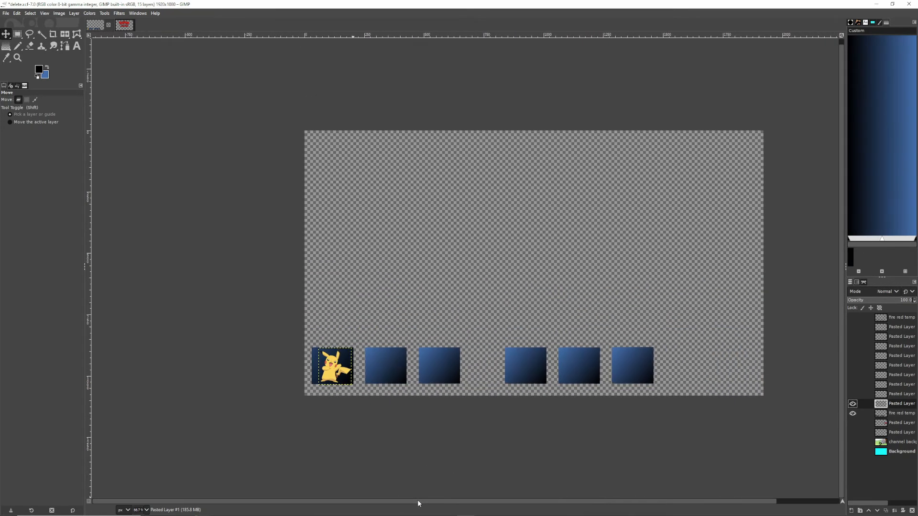
{"action": "left_click", "coordinate": [853, 414]}
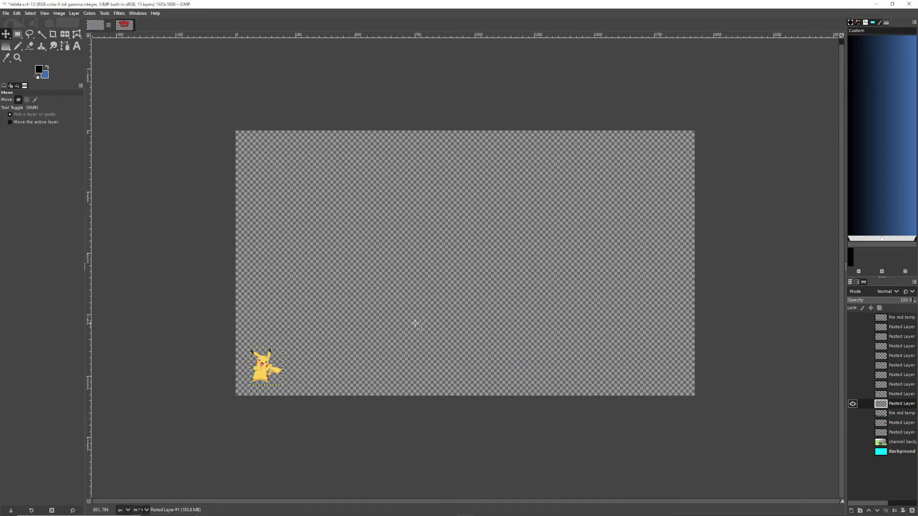
- Show the colored water drop, sun and flower badge layers to examine their placement, and hide all three again
{"action": "left_click", "coordinate": [853, 385]}
{"action": "left_click", "coordinate": [853, 375]}
{"action": "left_click", "coordinate": [853, 365]}
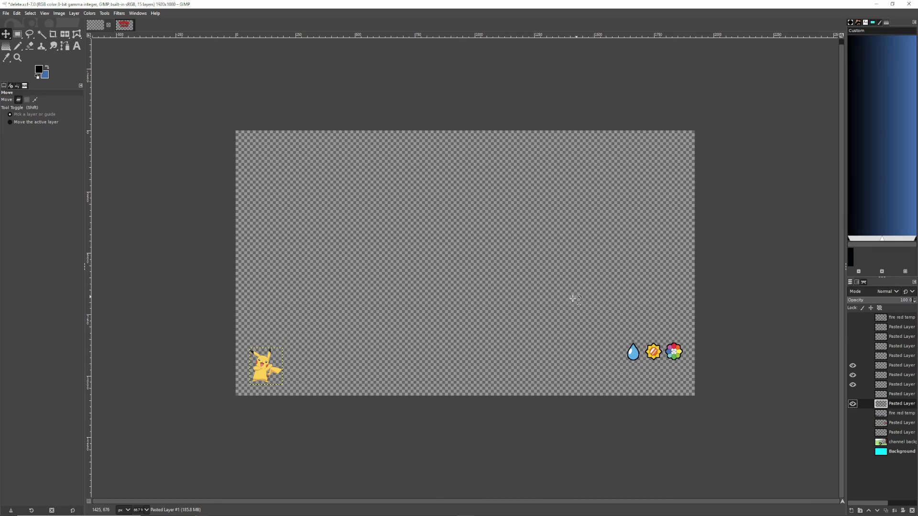
{"action": "left_click", "coordinate": [853, 384]}
{"action": "left_click", "coordinate": [853, 374]}
{"action": "left_click", "coordinate": [853, 365]}
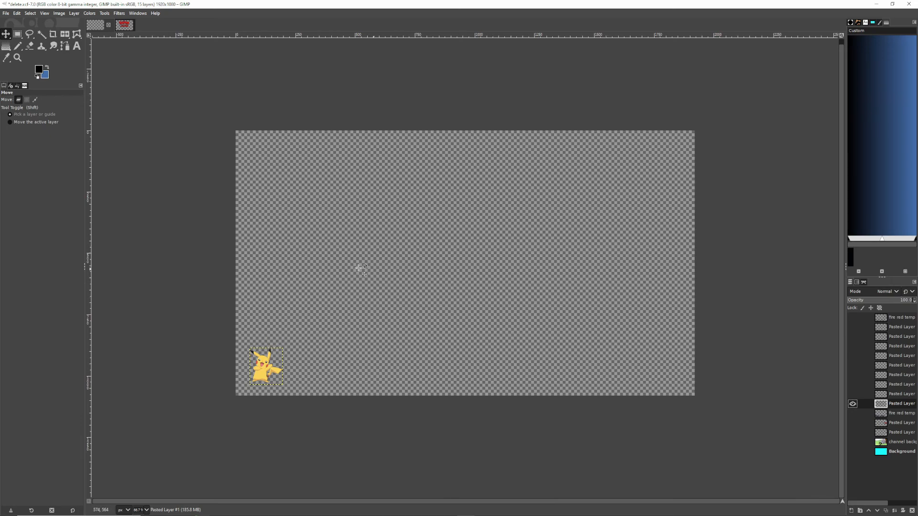
- Show the gray octagonal badge layer and hide the Pikachu layer so the badge is shown alone
{"action": "left_click", "coordinate": [852, 395]}
{"action": "left_click", "coordinate": [852, 404]}
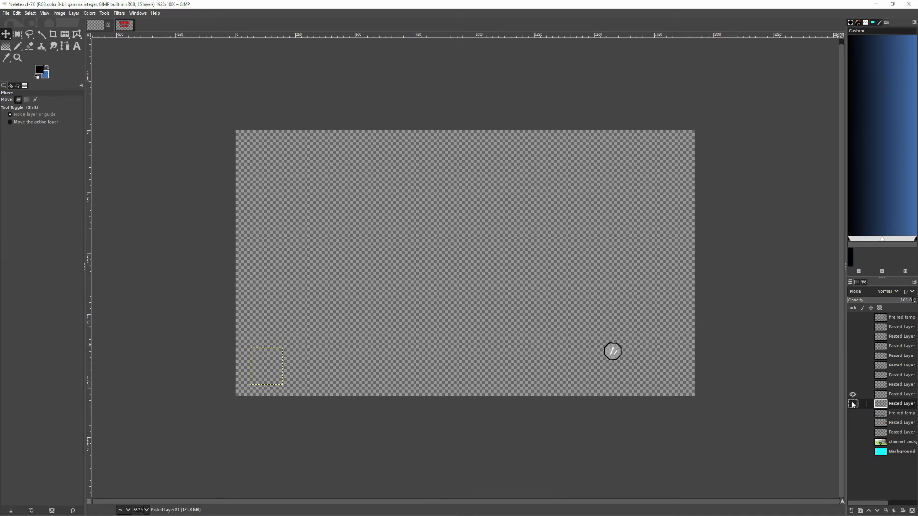